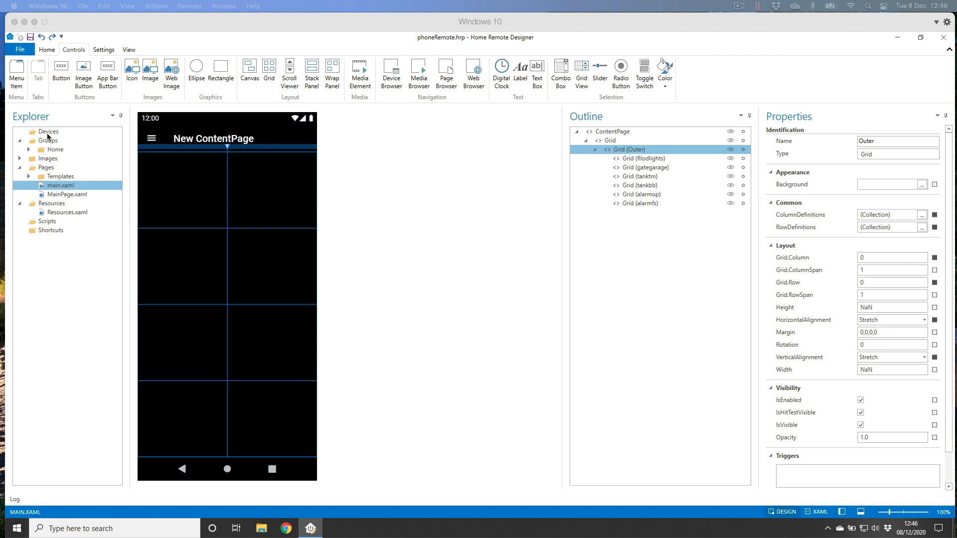
Add a Fibaro device source, entering its IP address, username and password and choosing version HC3
left_click(47, 133)
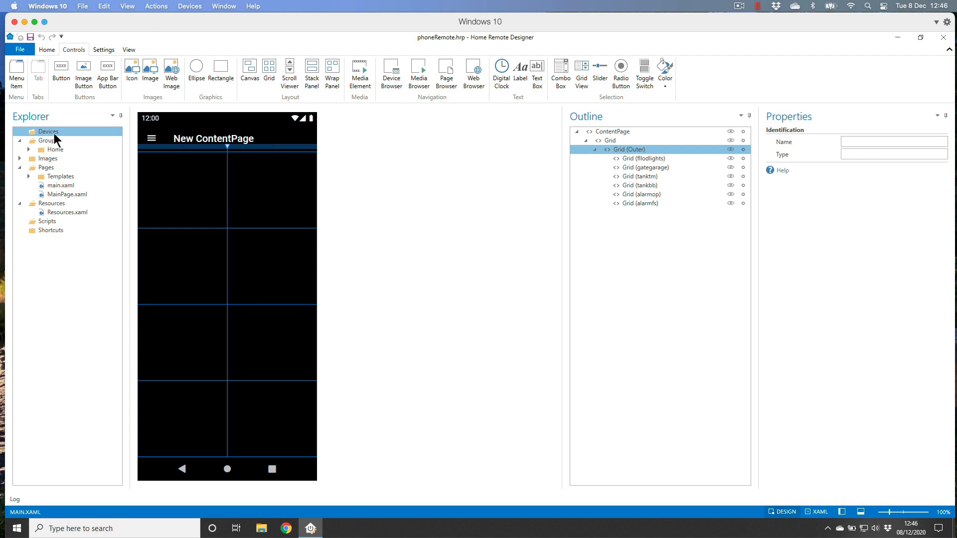
right_click(52, 133)
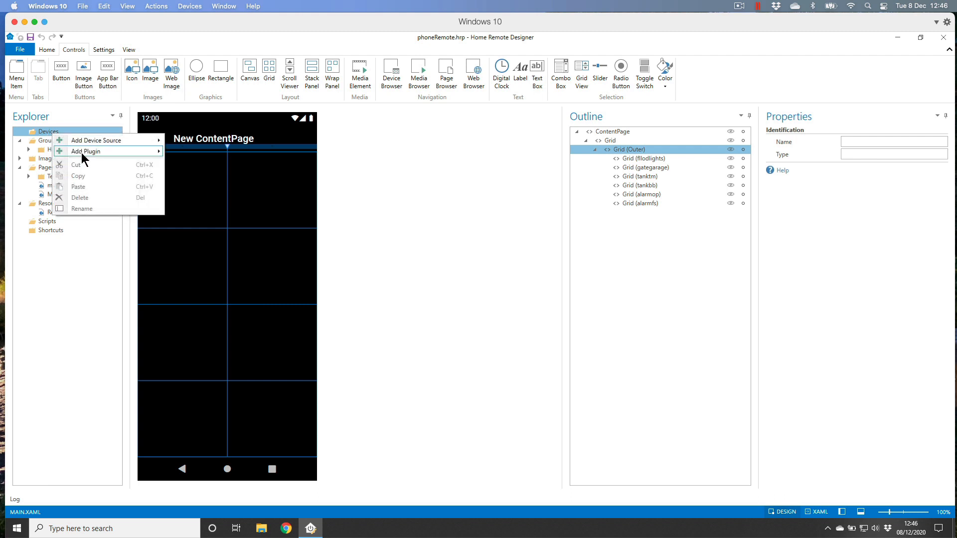
mouse_move(84, 146)
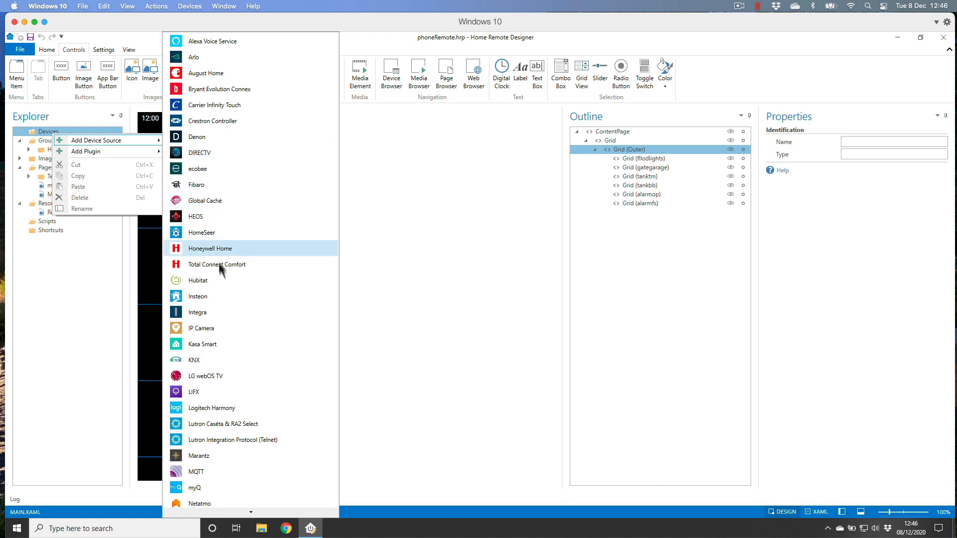
left_click(199, 186)
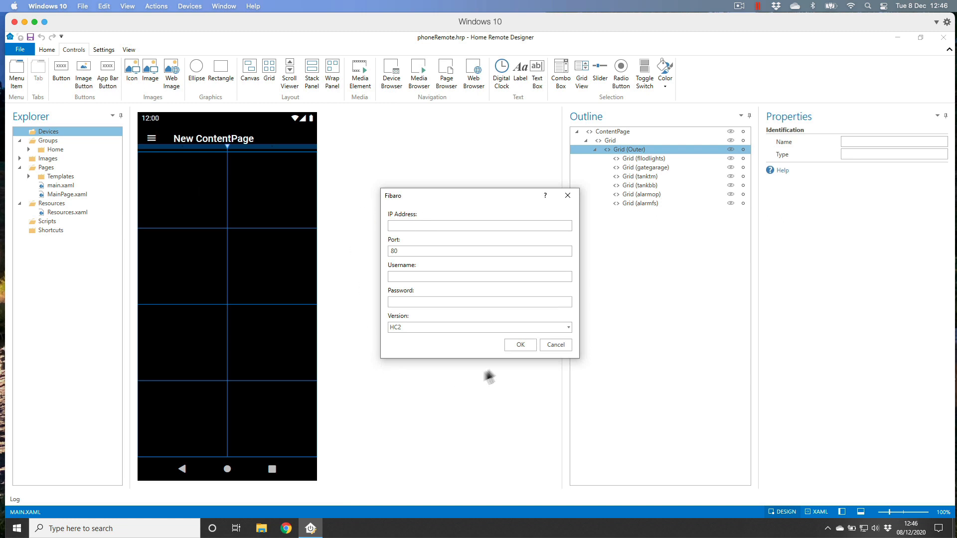
left_click(420, 225)
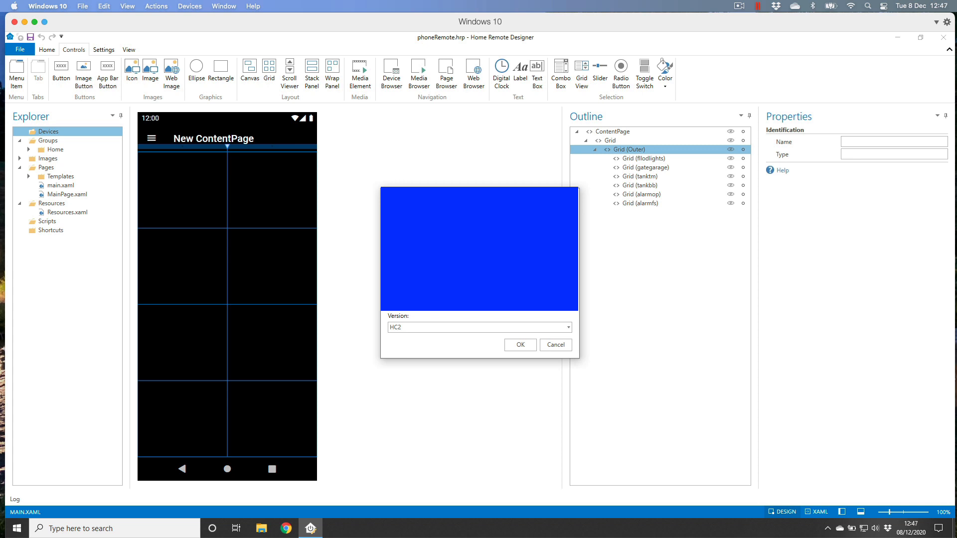
left_click(459, 327)
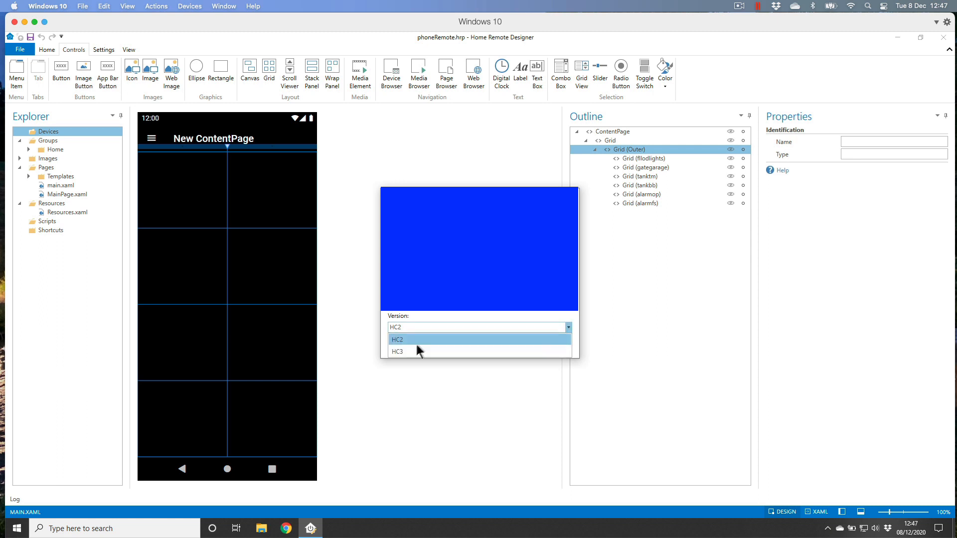
left_click(415, 343)
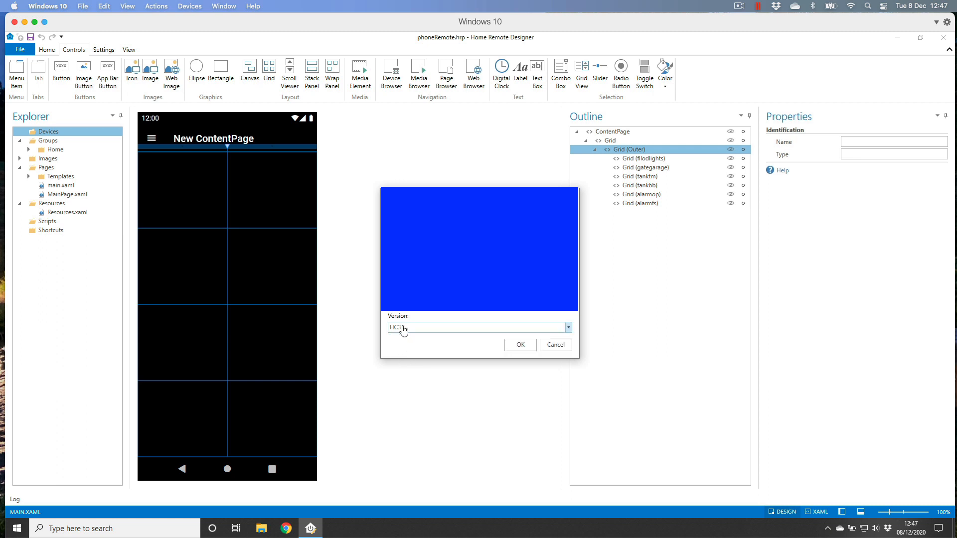
left_click(521, 344)
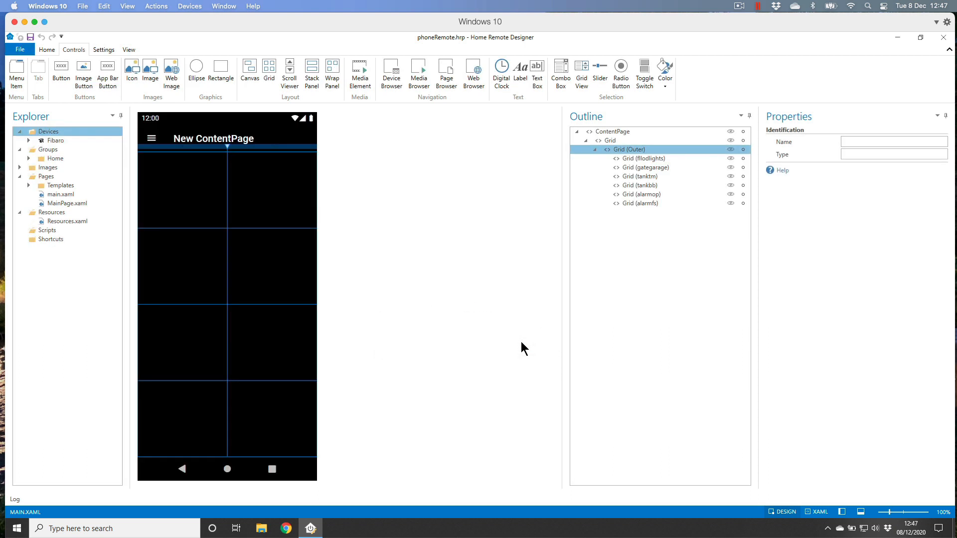
Examine the properties of the Fibaro source and the list of devices beneath it
left_click(51, 142)
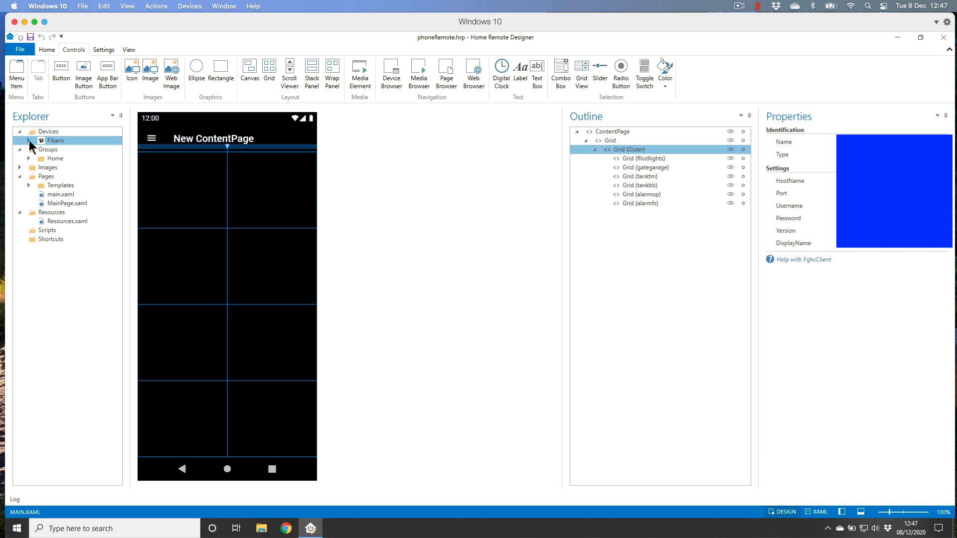
left_click(28, 141)
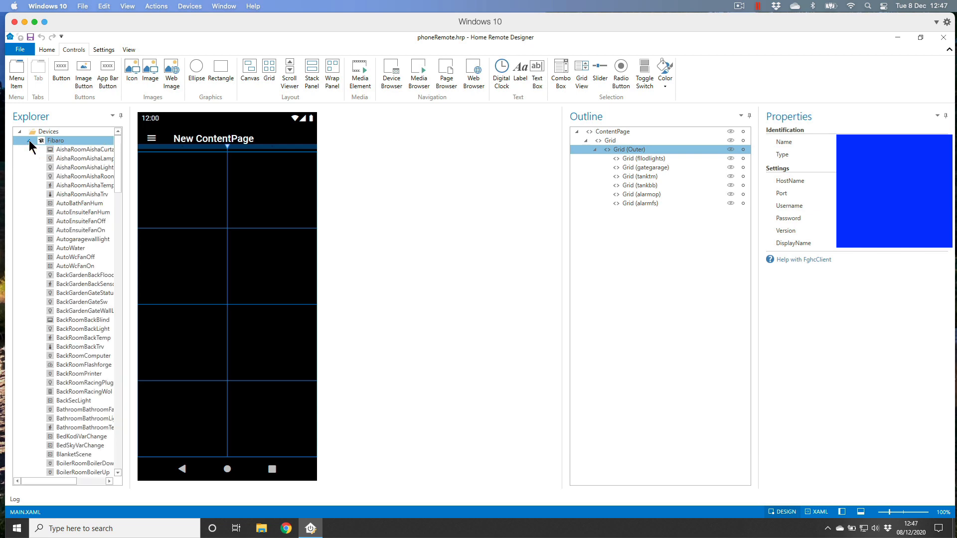
mouse_move(117, 173)
left_mouse_down()
mouse_move(109, 445)
mouse_move(124, 164)
left_mouse_up()
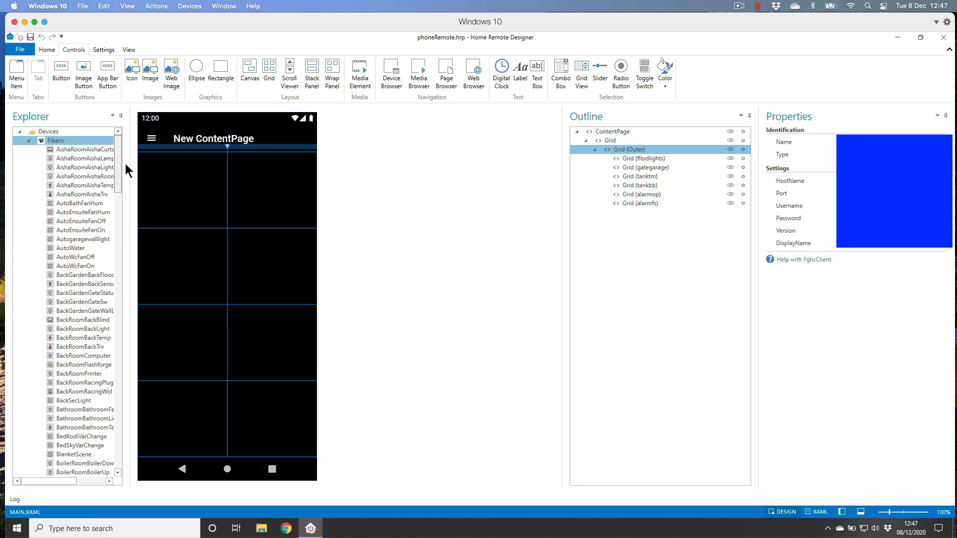
left_click(28, 141)
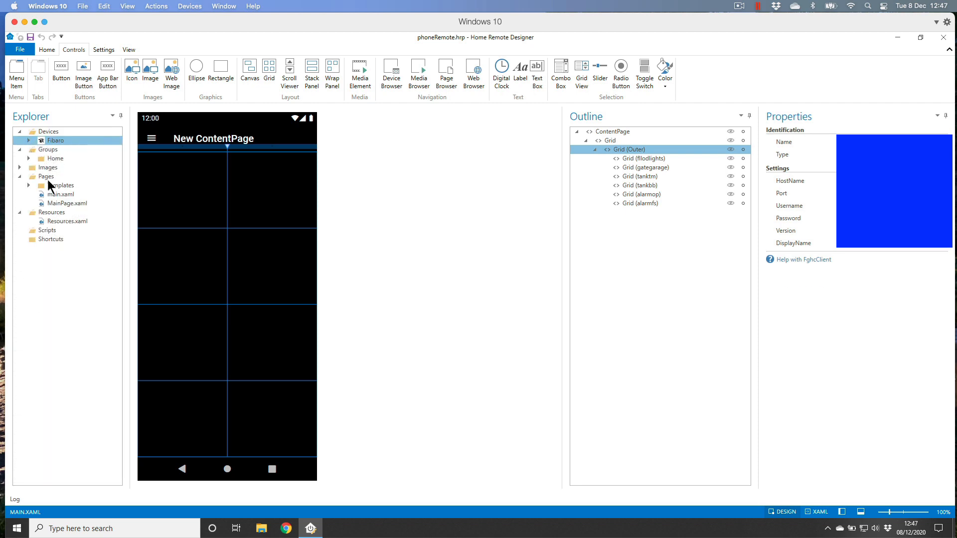
Select the main.xaml page and switch to the Excel sheet to review the planned layout of cameras and buttons
left_click(63, 196)
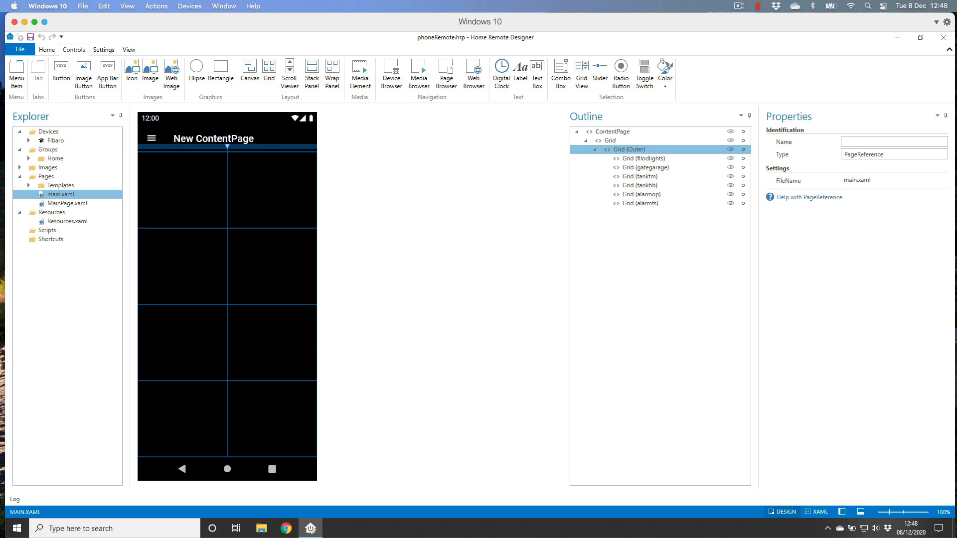
left_click_drag(239, 176, 525, 88)
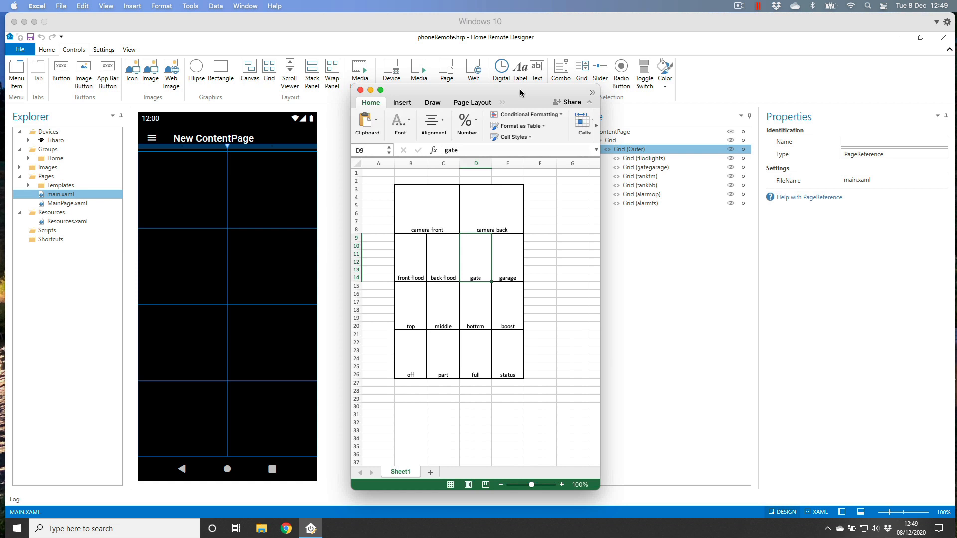
left_click_drag(520, 92, 0, 94)
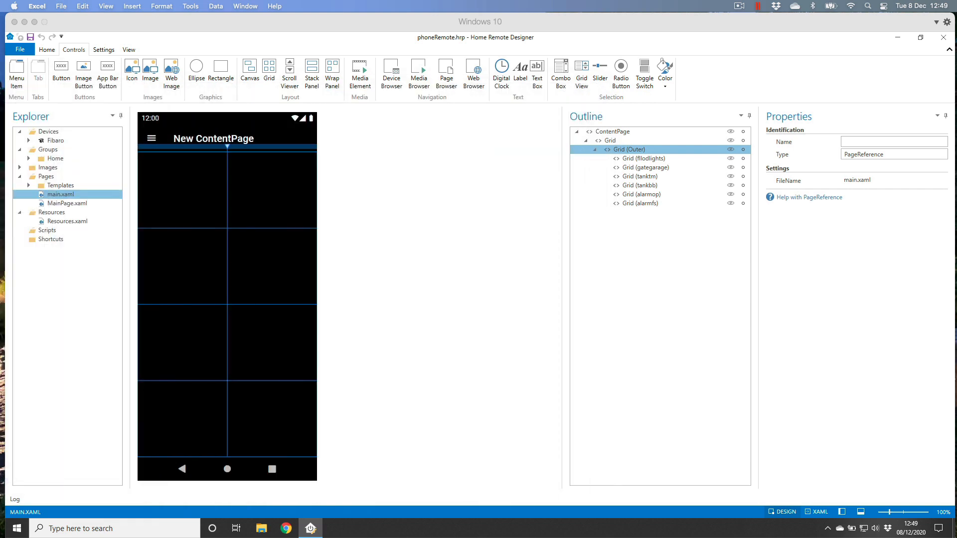
Add a Web Image in column 0, row 0 of the Outer grid and reset its margin to default
left_click(171, 75)
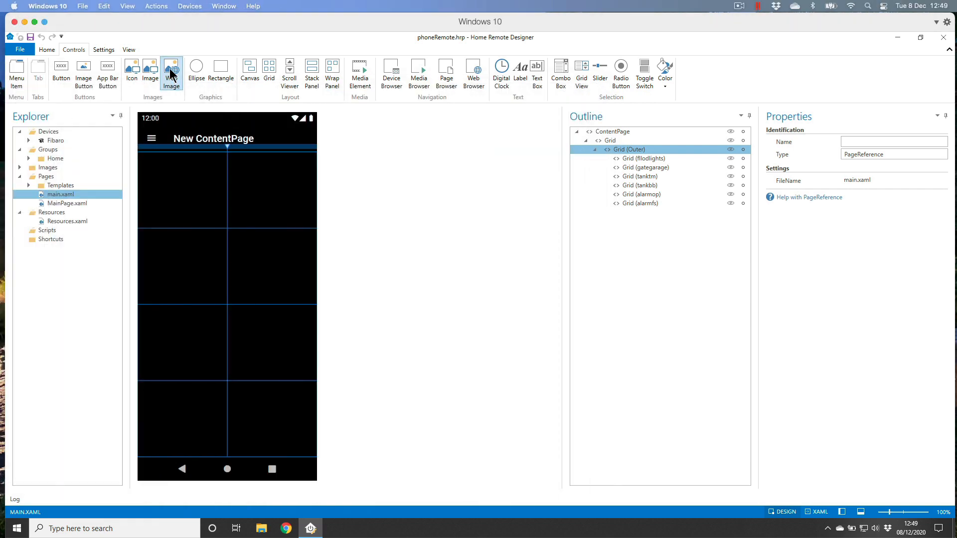
mouse_move(143, 158)
left_mouse_down()
mouse_move(177, 202)
mouse_move(220, 218)
left_mouse_up()
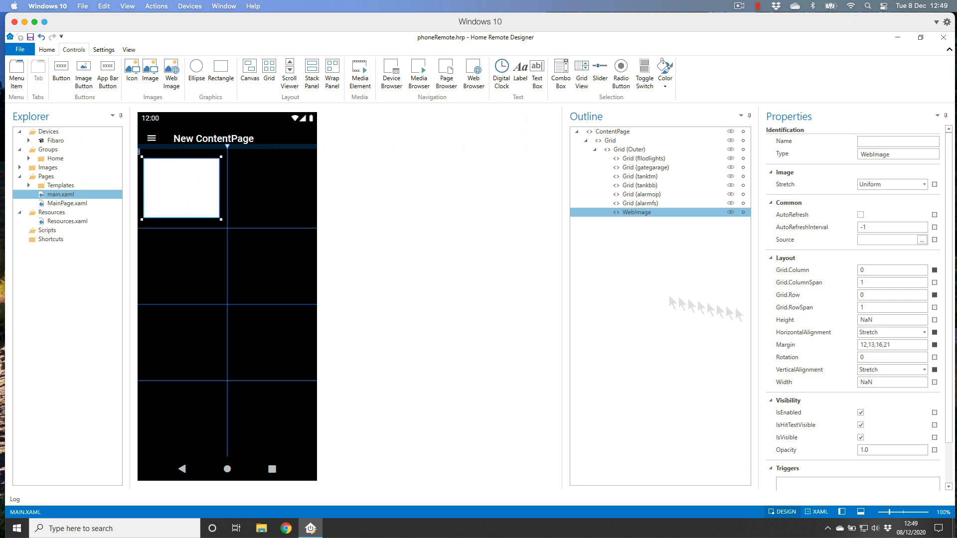
left_click(935, 346)
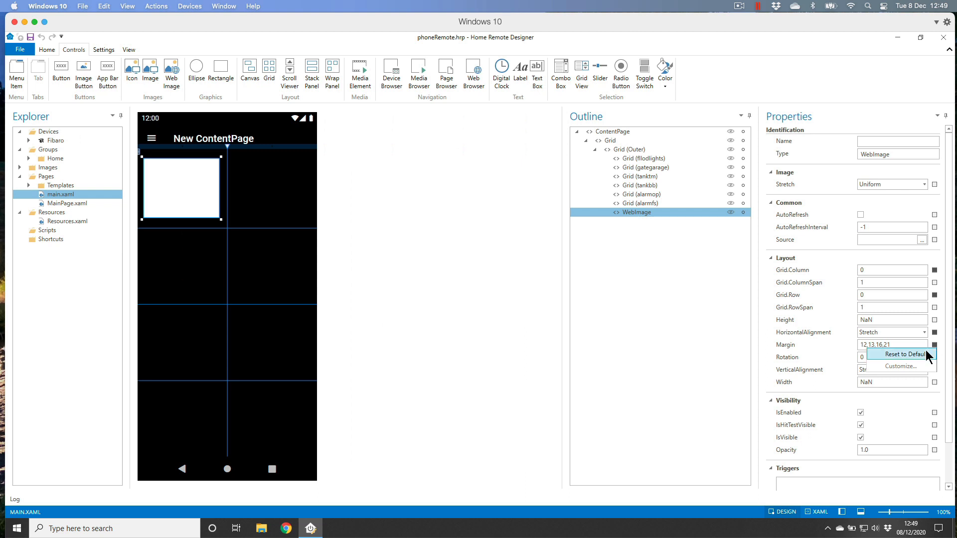
left_click(926, 354)
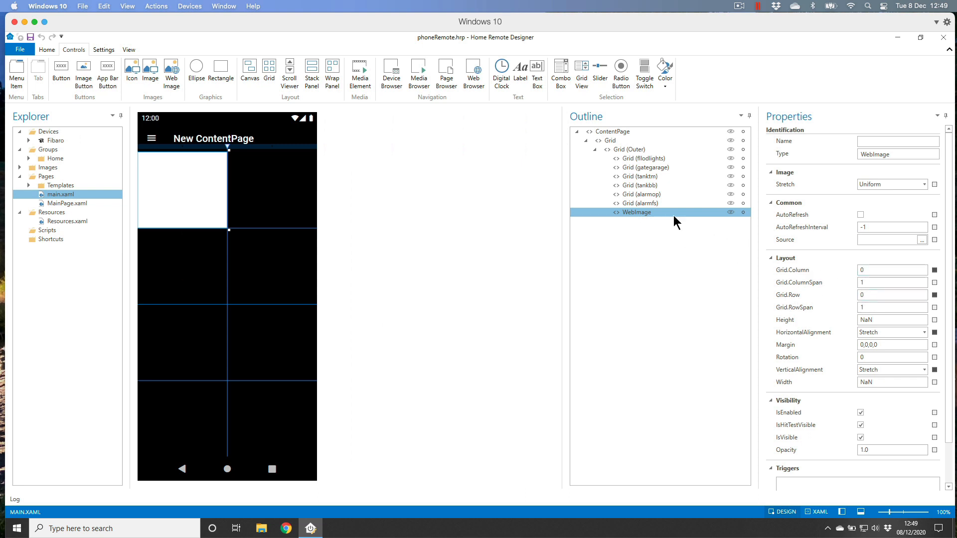
Name the web image camerafront and enable AutoRefresh with a refresh interval of 1
left_click(866, 142)
type("camerafront")
key("Return")
left_click(860, 215)
left_click(873, 225)
type("1")
key("Tab")
left_click(923, 241)
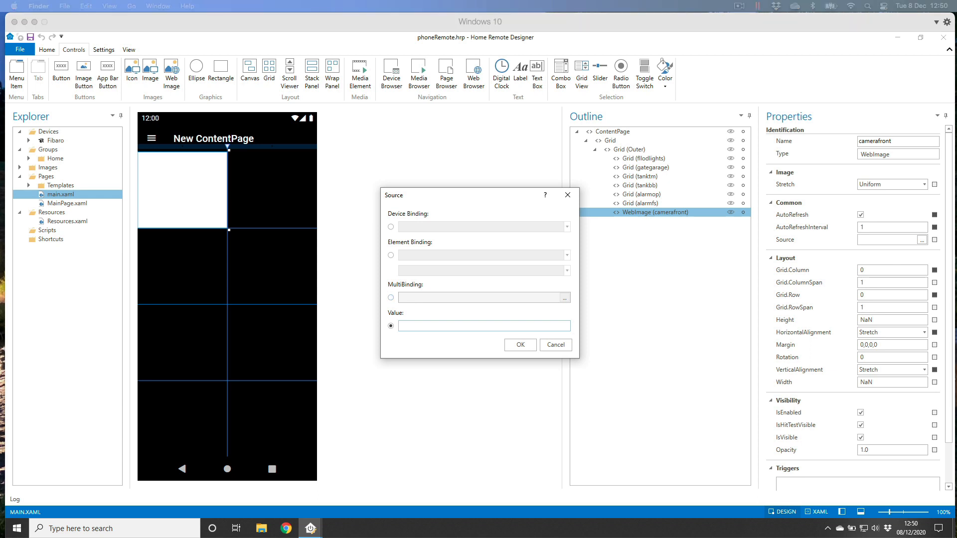
left_click_drag(0, 249, 277, 137)
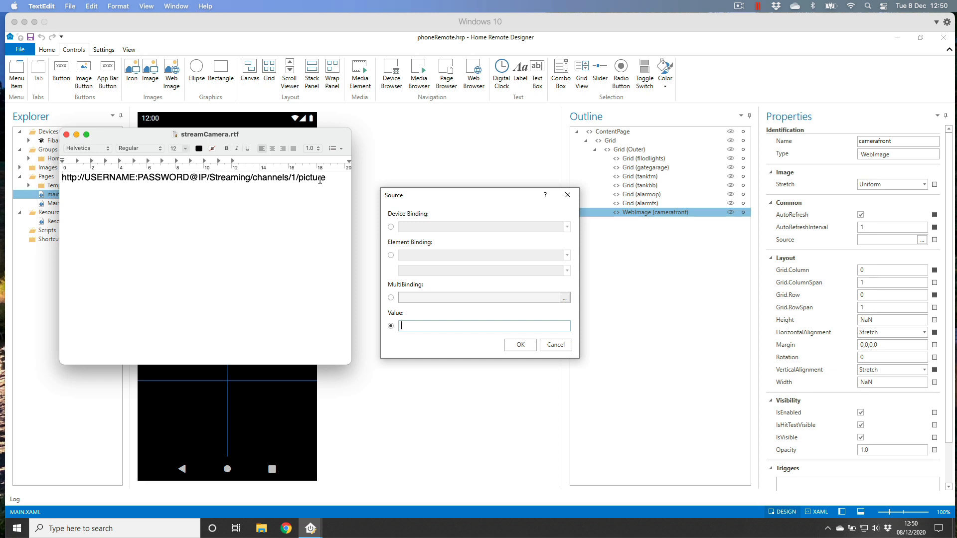
left_click_drag(325, 178, 80, 203)
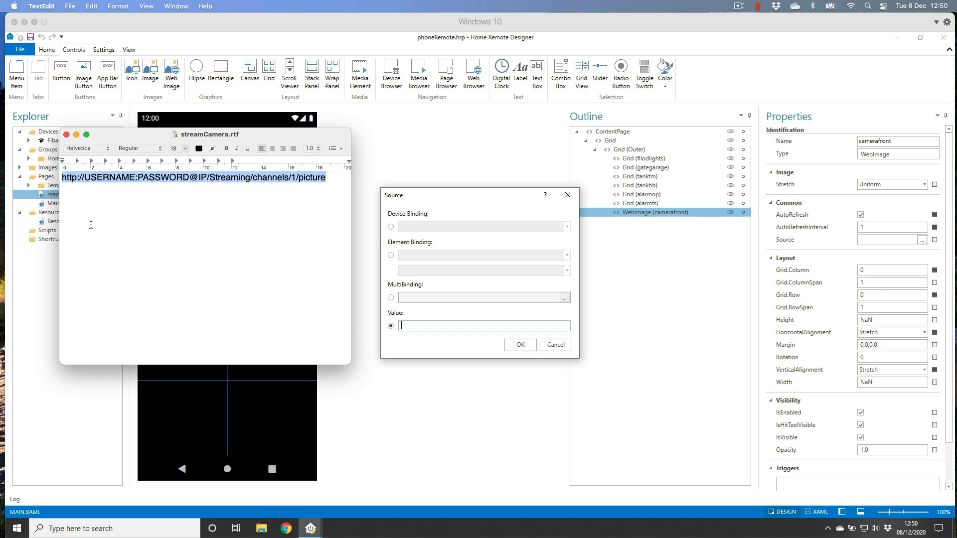
key("super+c")
left_click(407, 327)
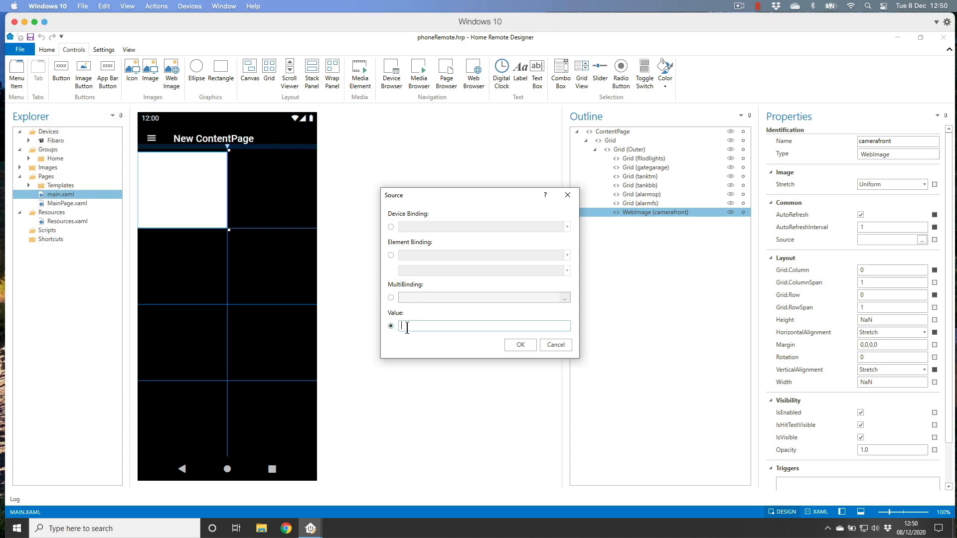
key("ctrl+v")
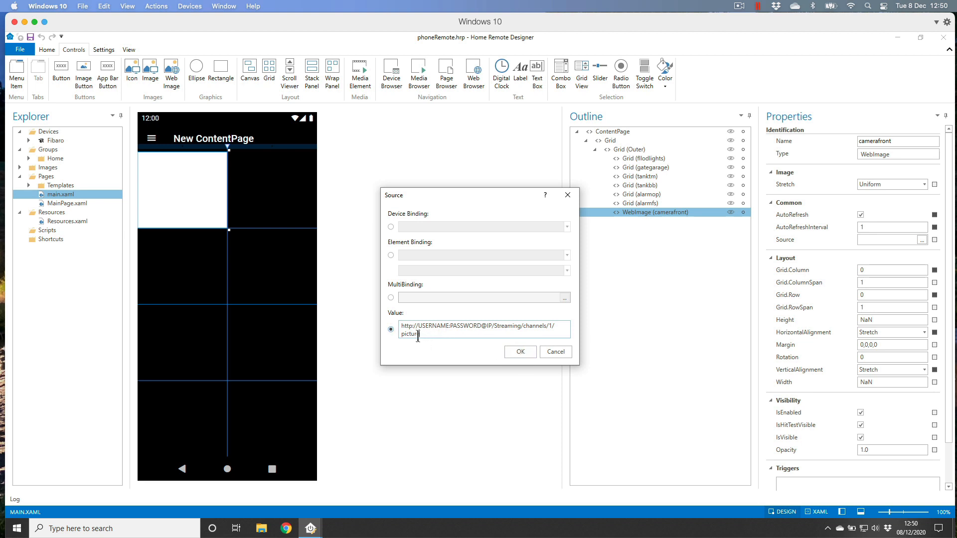
type("e")
left_click(519, 354)
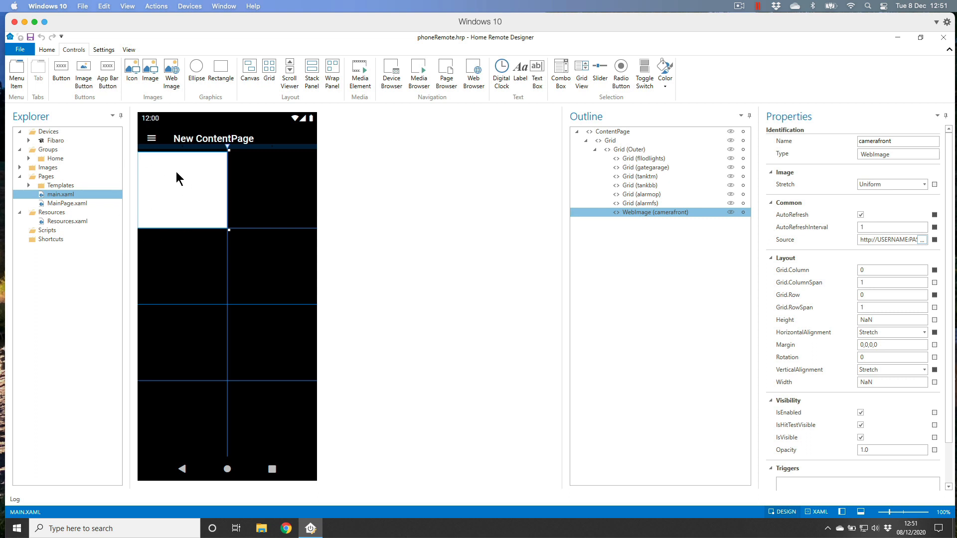
Add a second Web Image in column 1, row 0 of the Outer grid and reset its margin to default
left_click(266, 185)
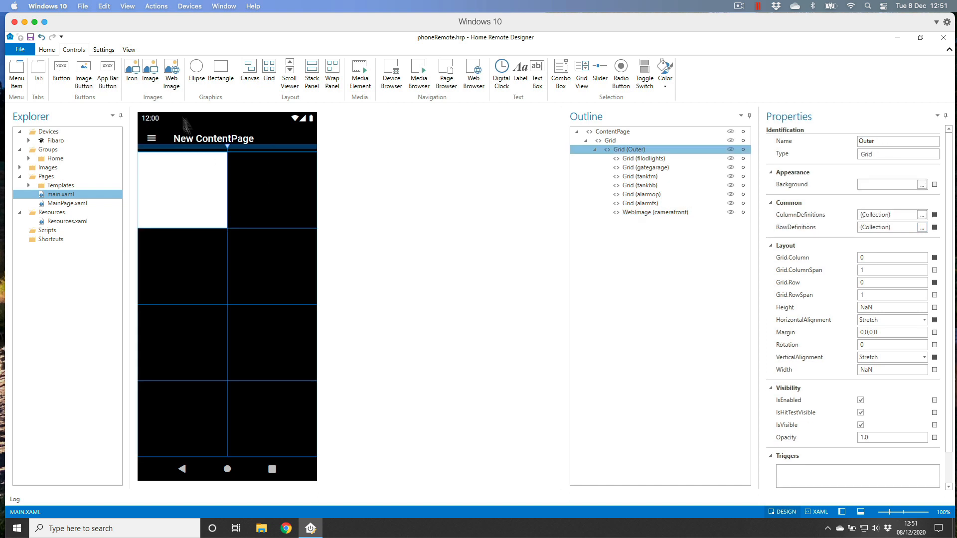
left_click(172, 68)
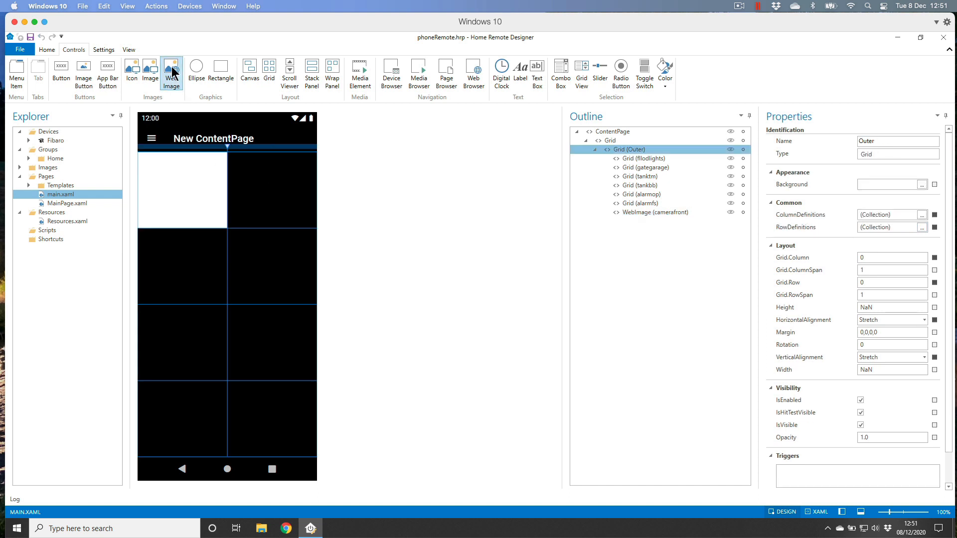
left_click_drag(230, 156, 310, 223)
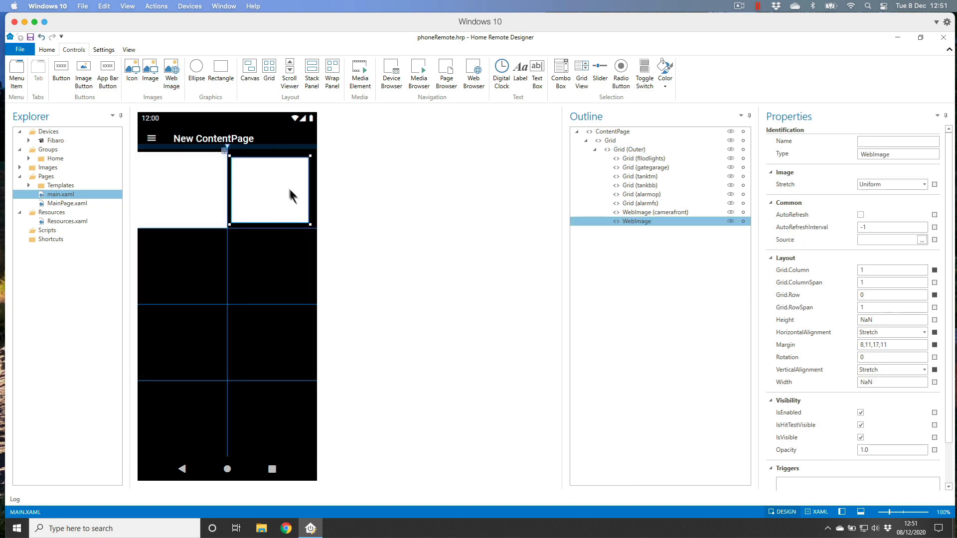
left_click(935, 345)
left_click(908, 358)
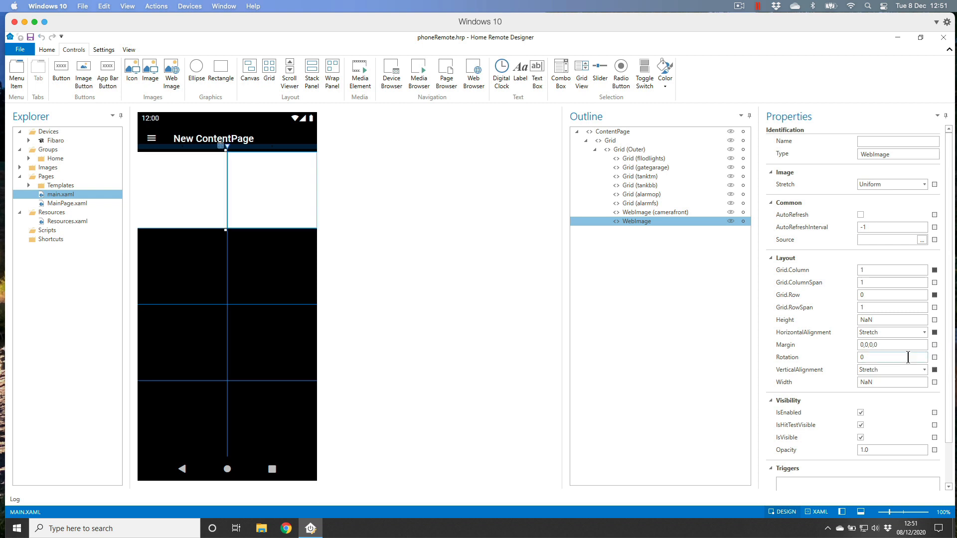
Name the second web image cameraBack and enable AutoRefresh with a refresh interval of 1
left_click(888, 141)
type("camera")
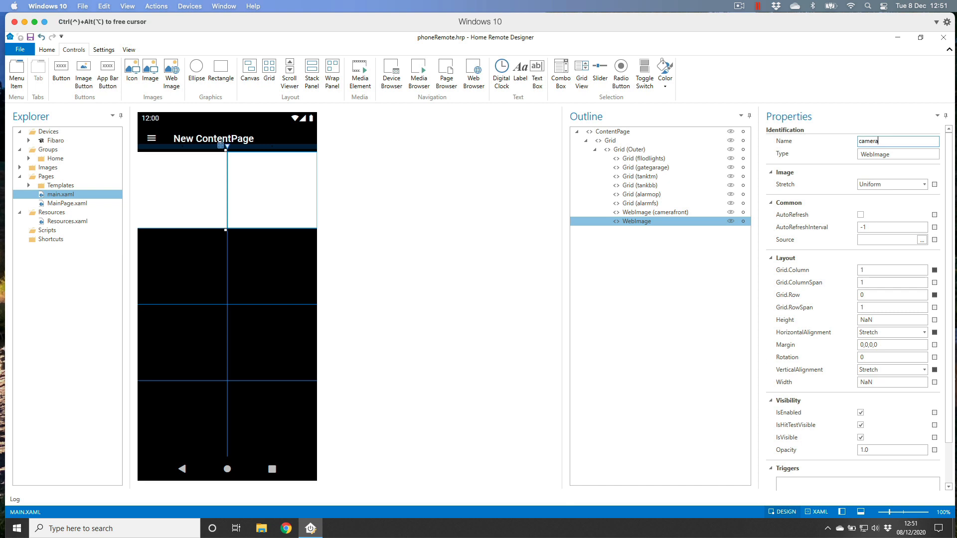
type("Back")
key("Return")
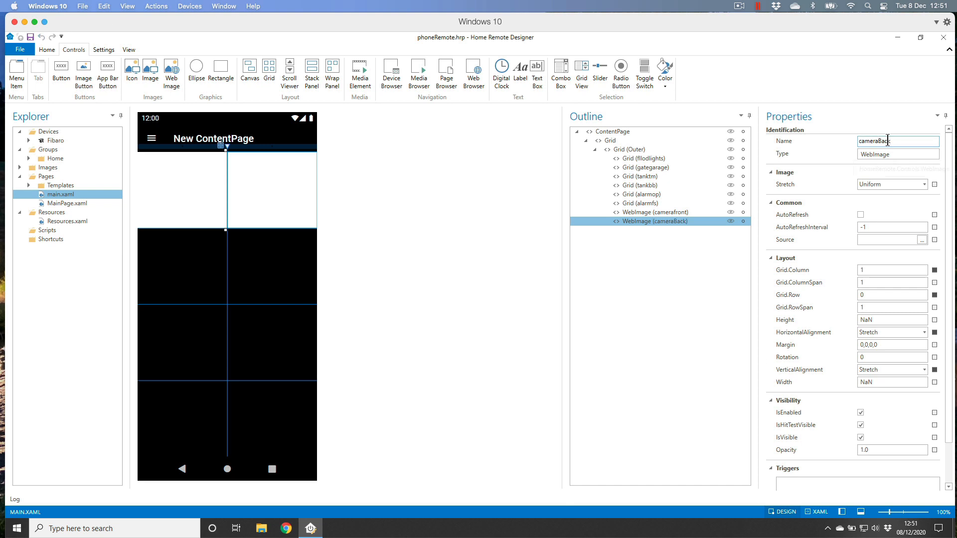
left_click(862, 215)
left_click(876, 227)
key("BackSpace")
key("BackSpace")
type("2")
key("BackSpace")
key("Tab")
left_click(921, 240)
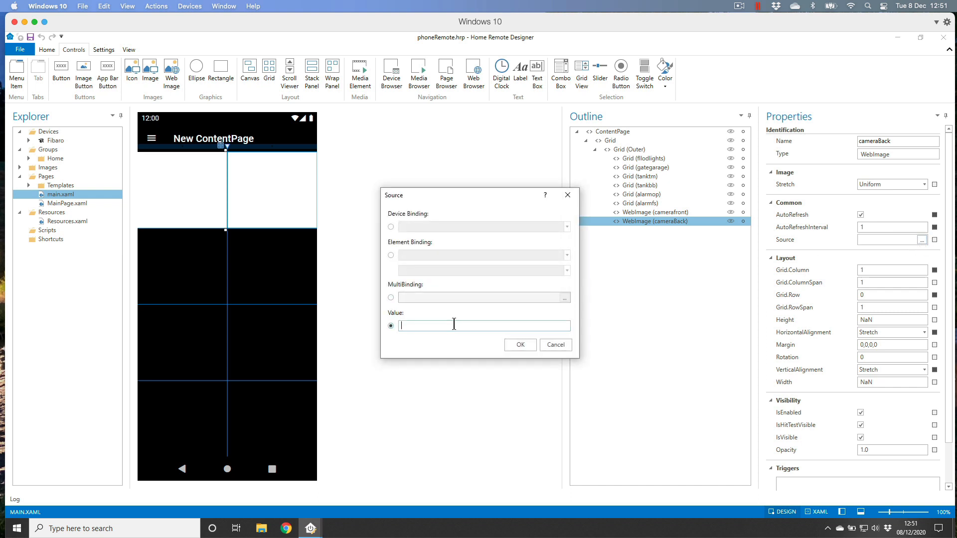
key("ctrl+v")
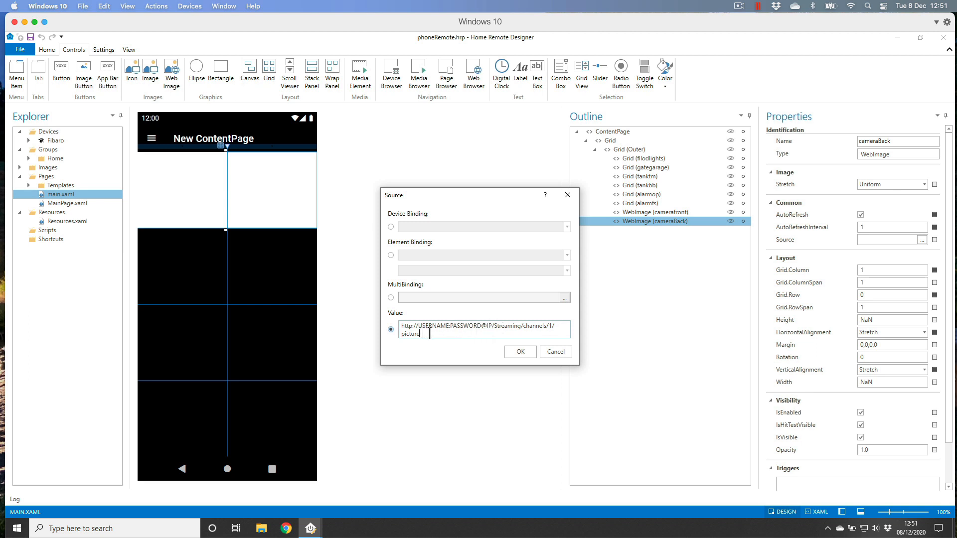
left_click(511, 350)
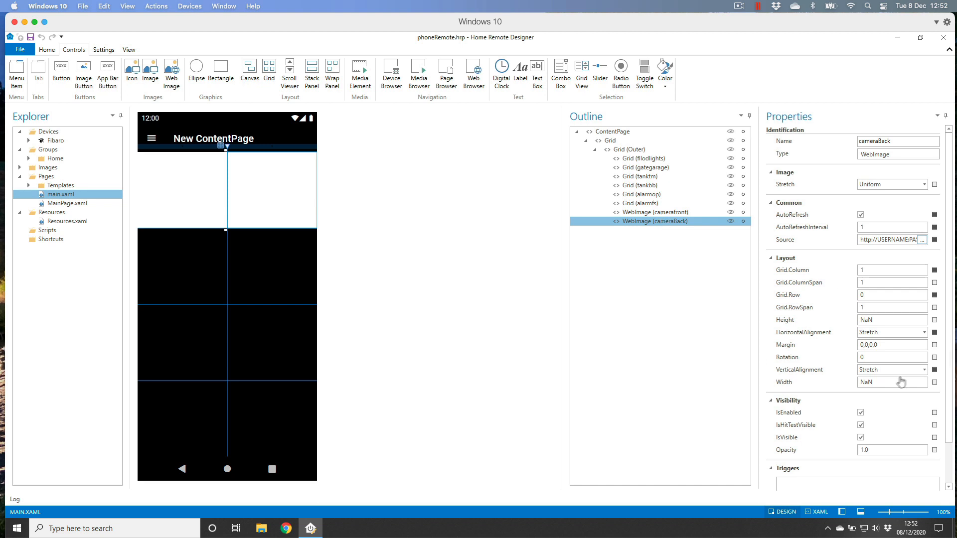
scroll(886, 378, "down", 2)
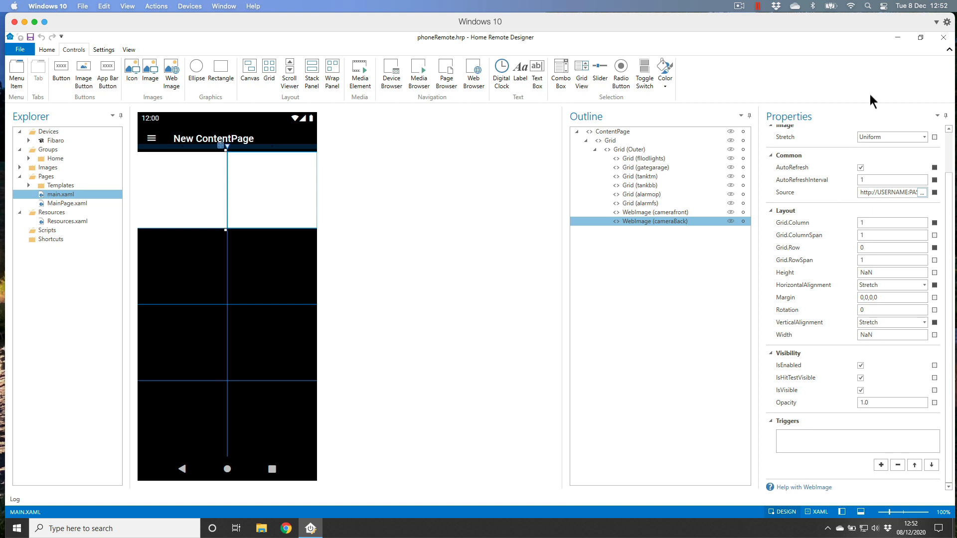
Switch to the Excel layout plan and examine which controls belong in each cell of the phone page
scroll(854, 277, "up", 2)
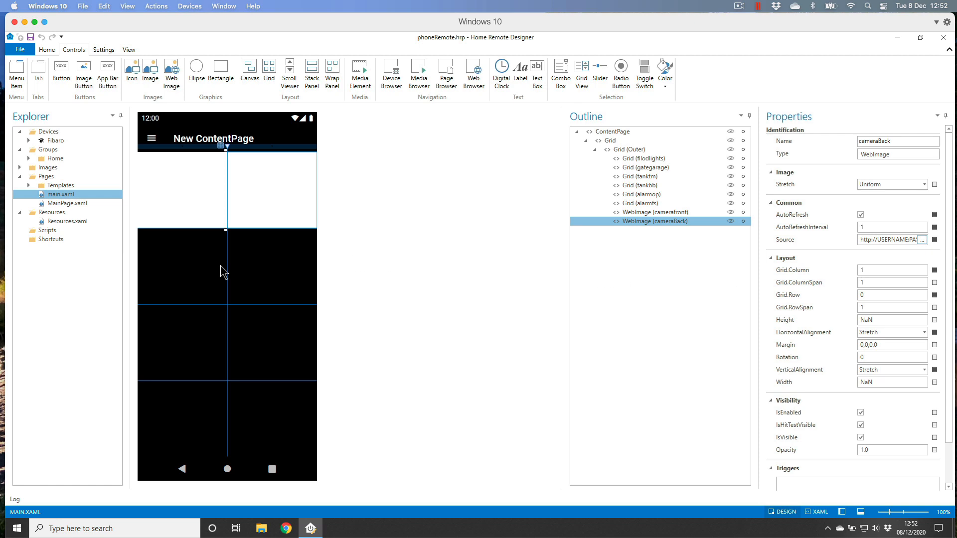
left_click_drag(0, 139, 480, 86)
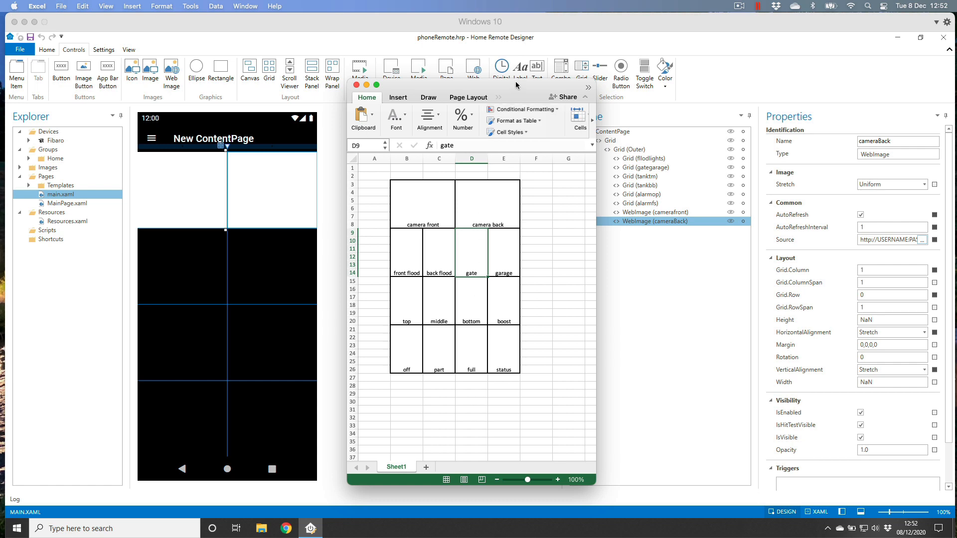
left_click_drag(516, 85, 468, 78)
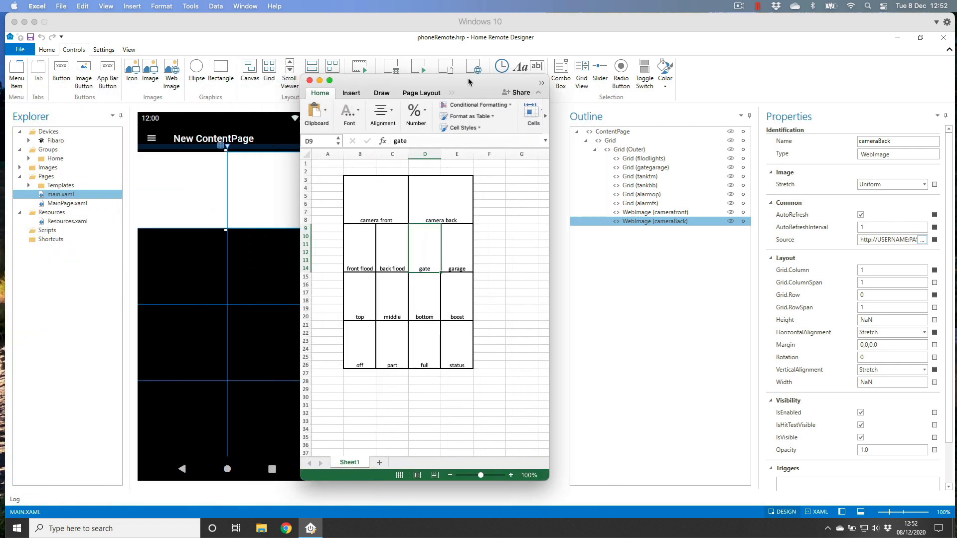
left_click_drag(468, 78, 0, 75)
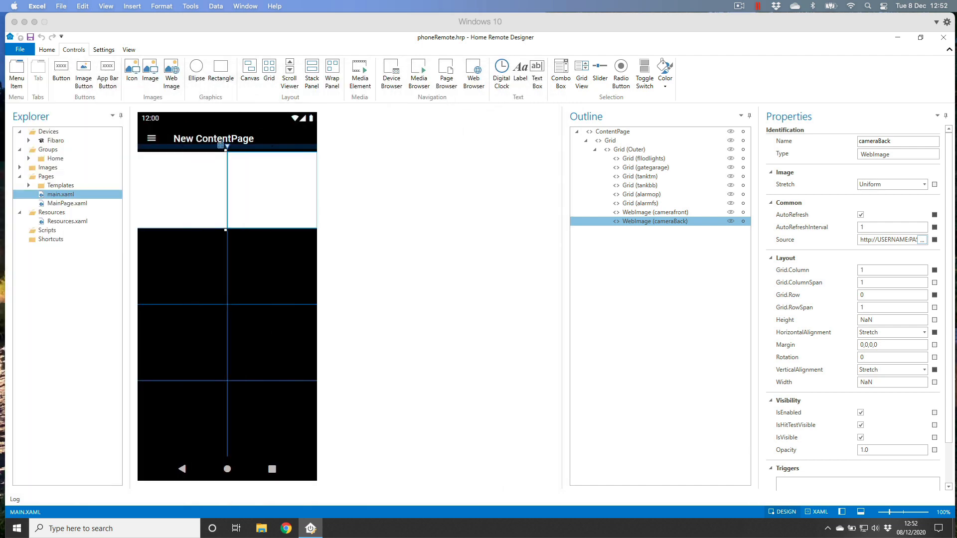
Add four row definitions to the tanktm grid
left_click(182, 348)
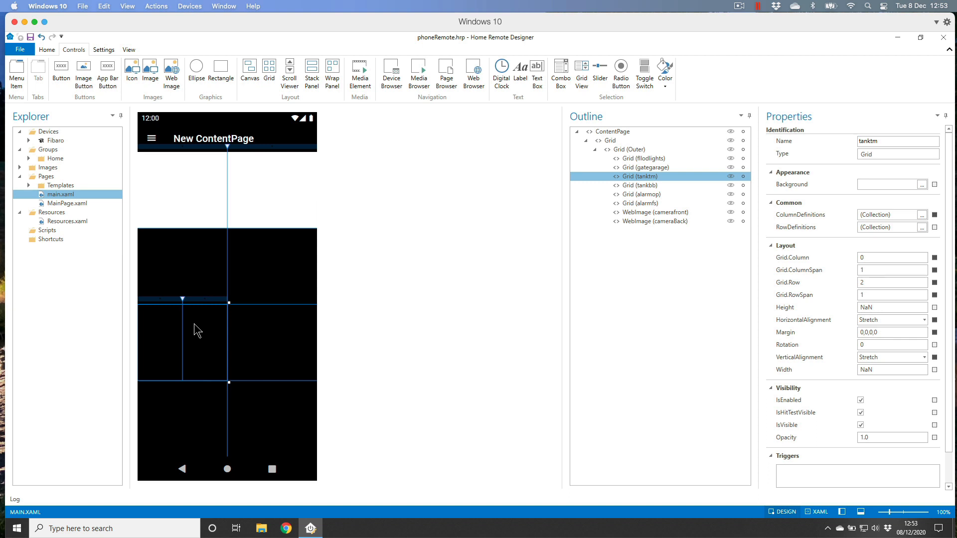
left_click(925, 228)
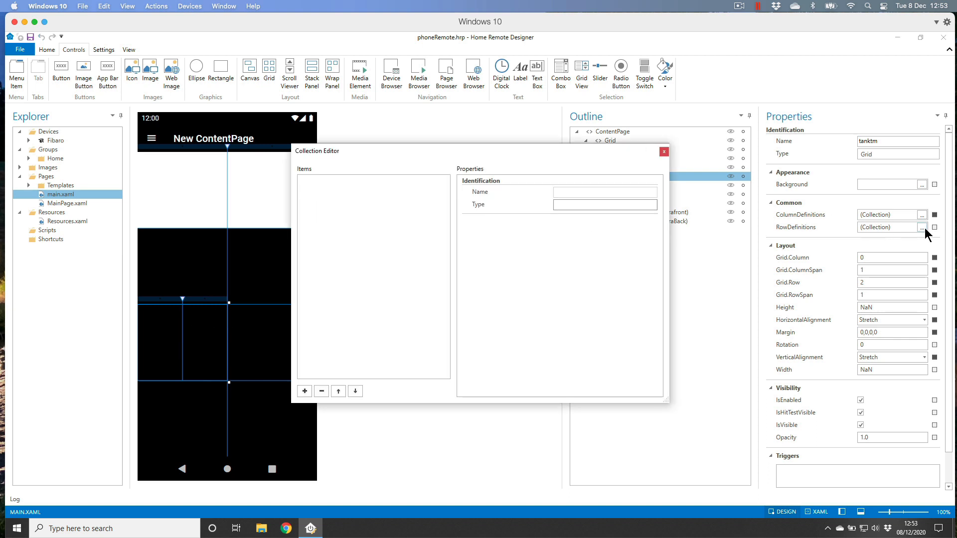
left_click(305, 392)
left_click(304, 392)
left_click(305, 392)
left_click(305, 392)
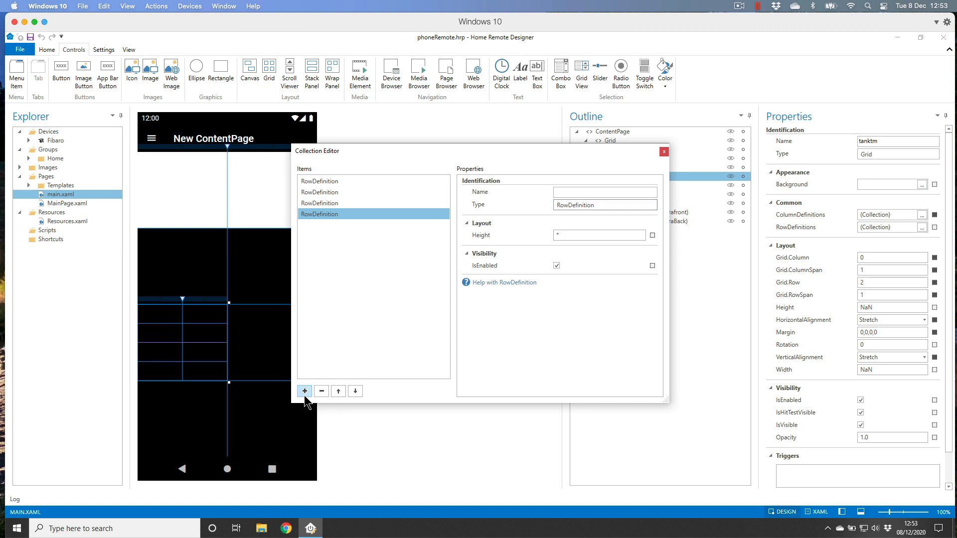
left_click(665, 151)
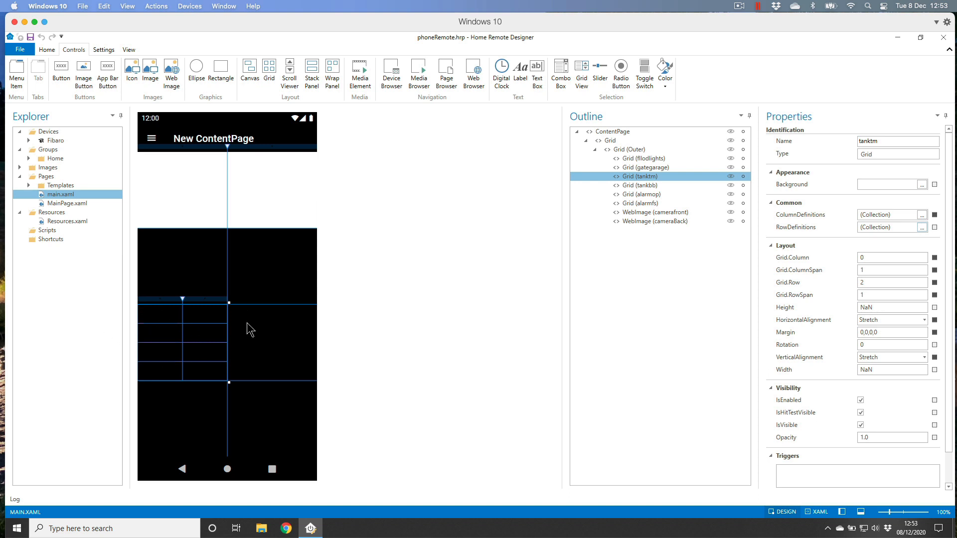
Draw a Label in column 0, row 3 of the tanktm grid and reset its margin to default
left_click(519, 75)
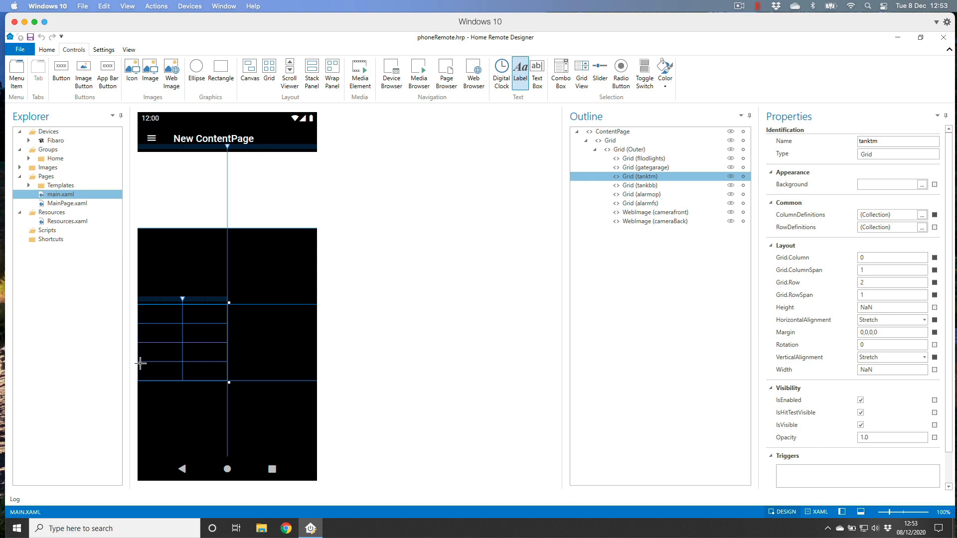
left_click_drag(140, 364, 182, 379)
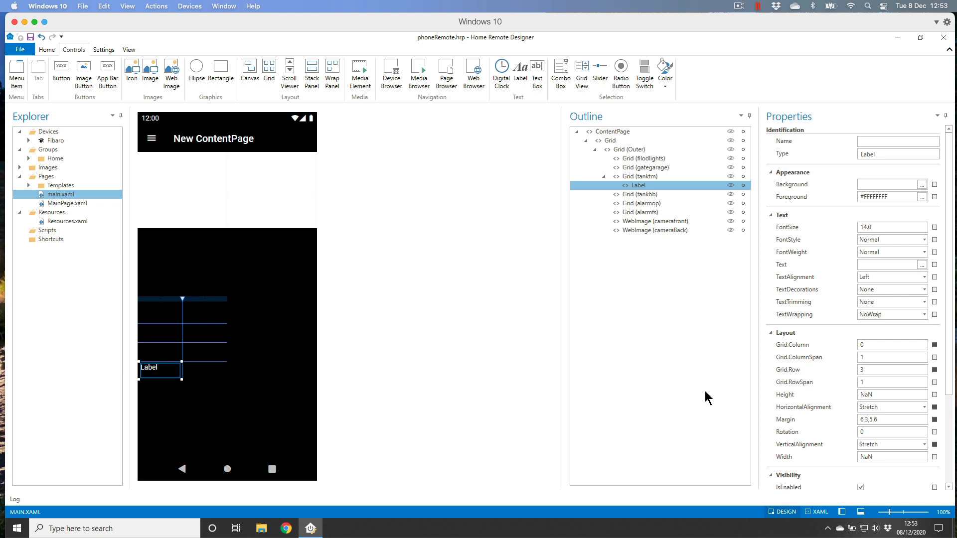
left_click(935, 419)
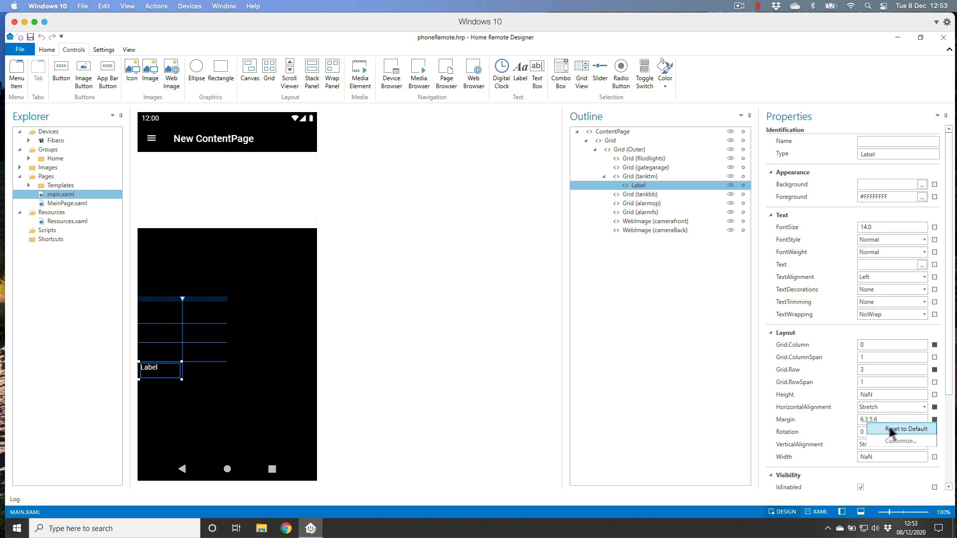
left_click(888, 430)
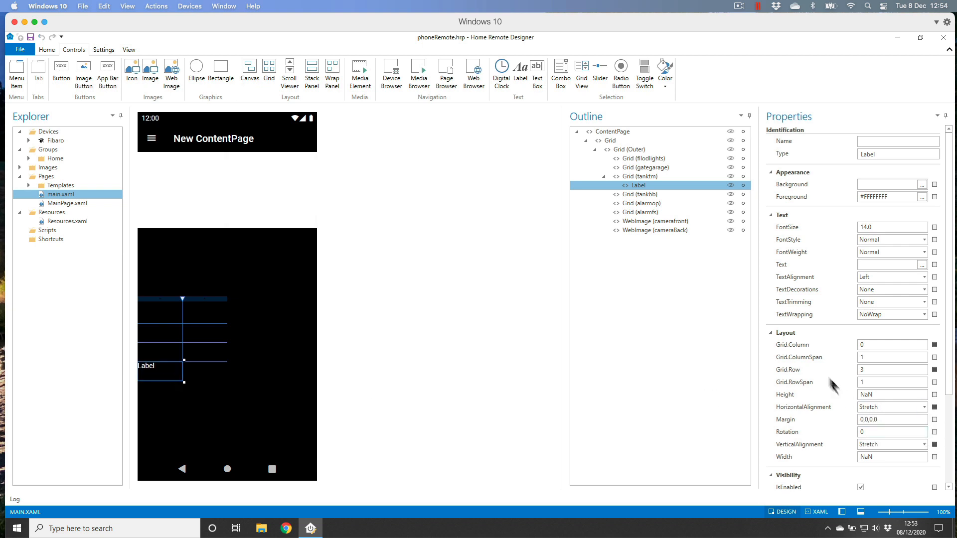
Set the new label's text to Tank Top and its text alignment to Center
left_click(867, 264)
type("Tank Top")
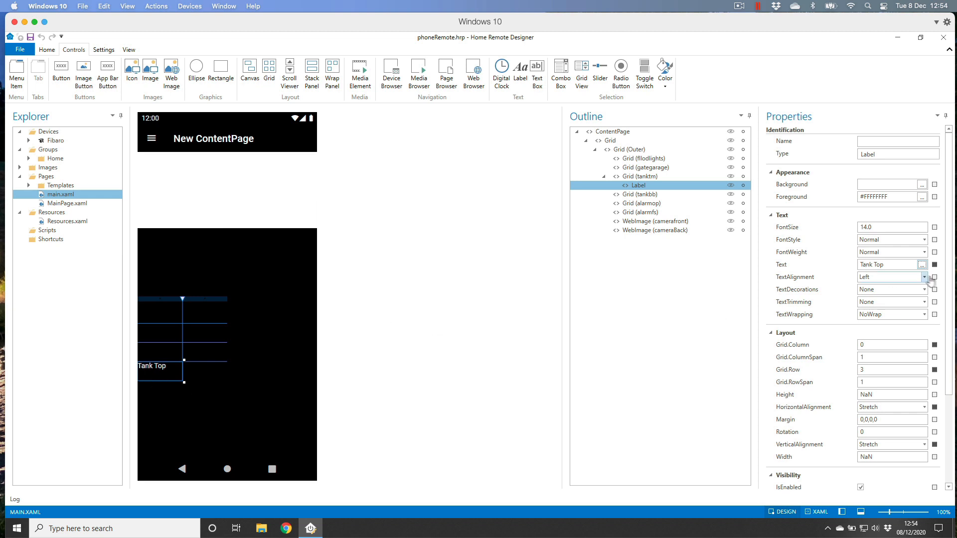
left_click(895, 279)
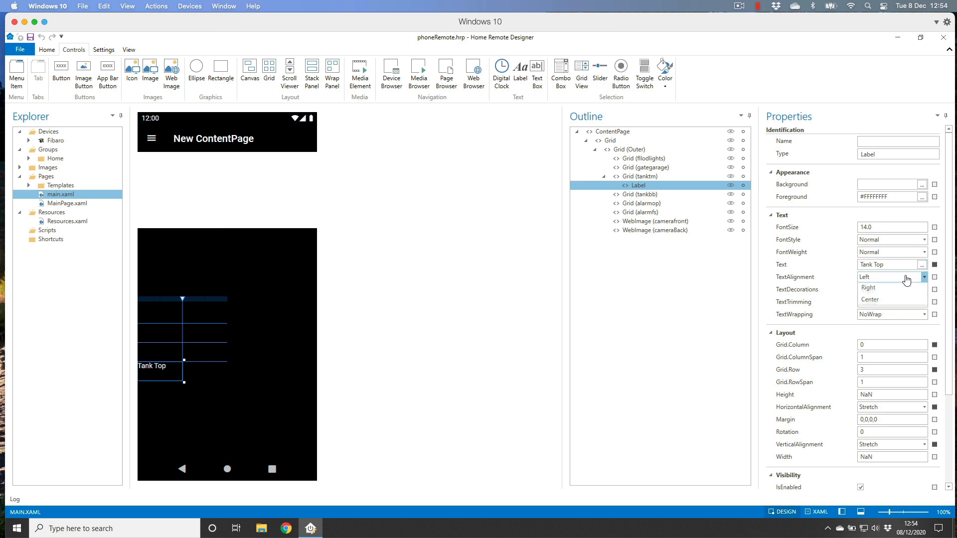
left_click(875, 302)
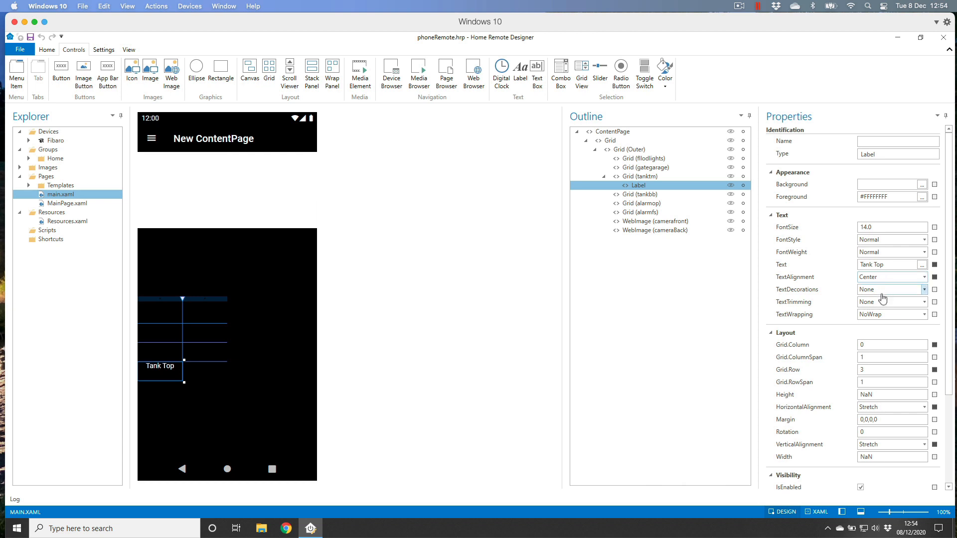
Set the font size of the Tank Top label to 20
scroll(883, 317, "down", 3)
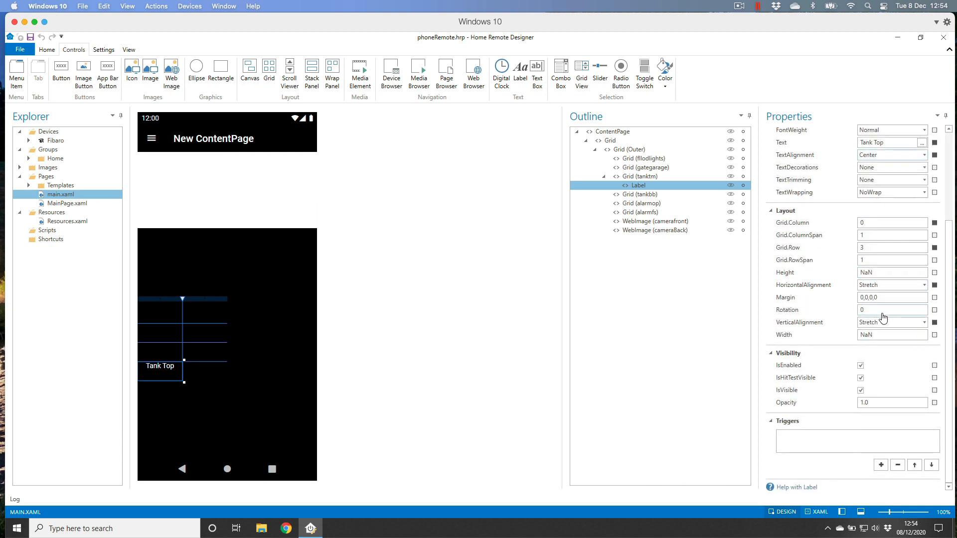
scroll(882, 318, "up", 3)
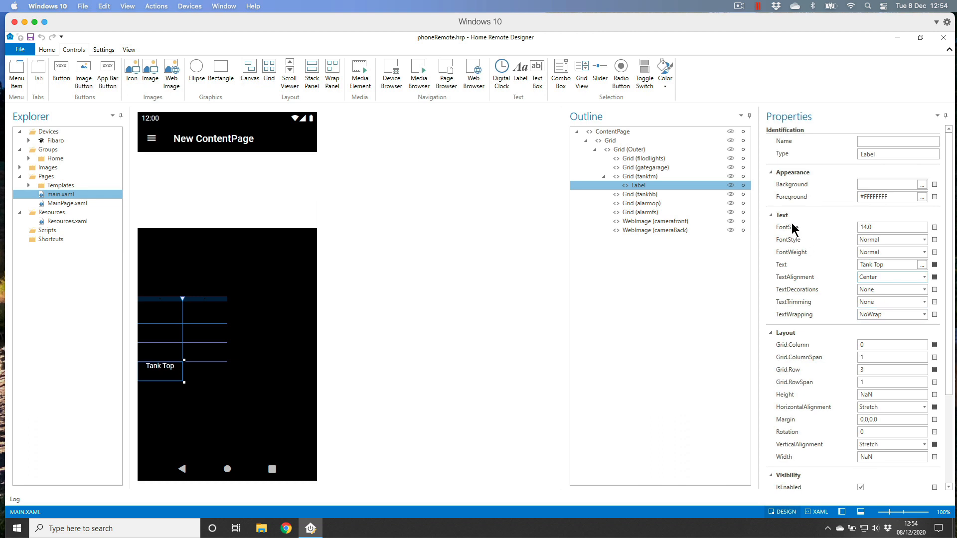
left_click(880, 227)
key("BackSpace")
key("BackSpace")
key("BackSpace")
key("BackSpace")
type("20")
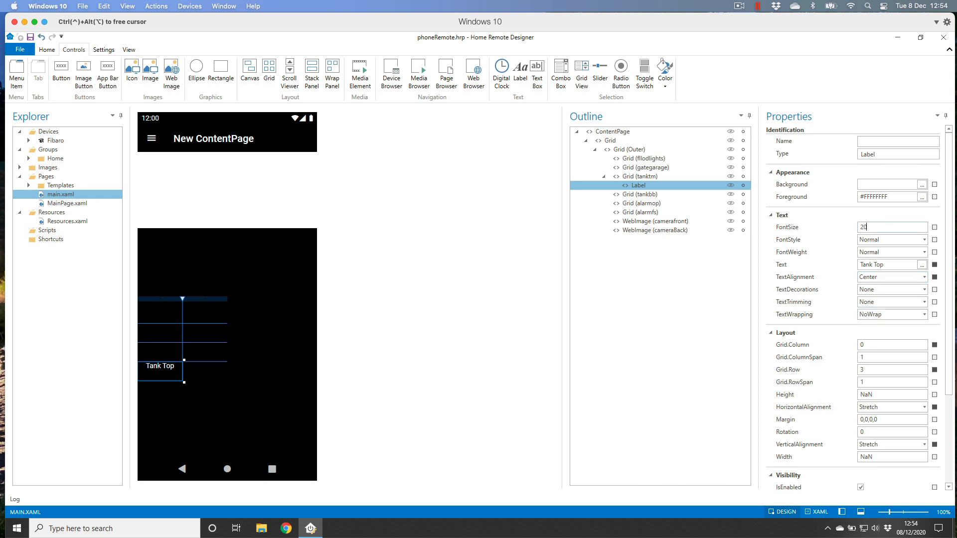
key("Tab")
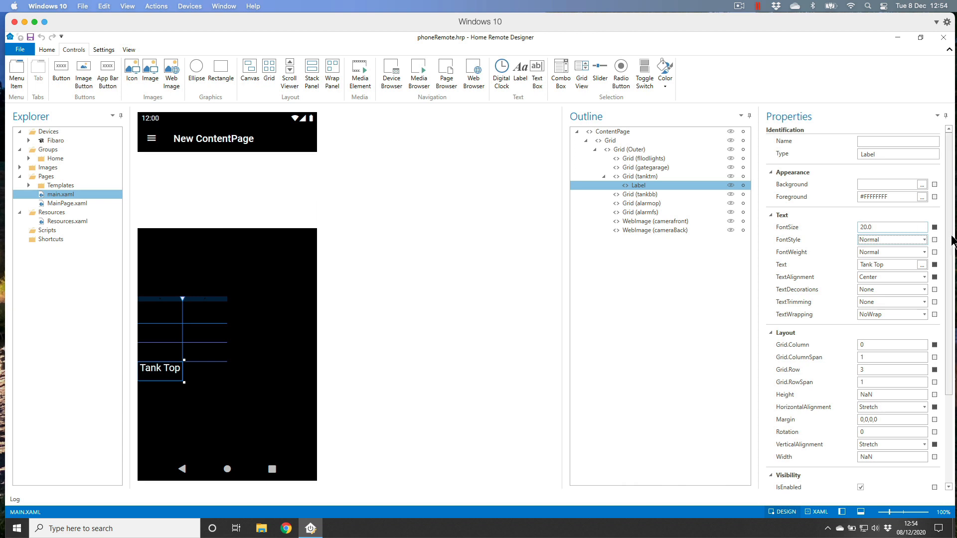
Set the vertical alignment of the Tank Top label to Center
scroll(953, 242, "down", 1)
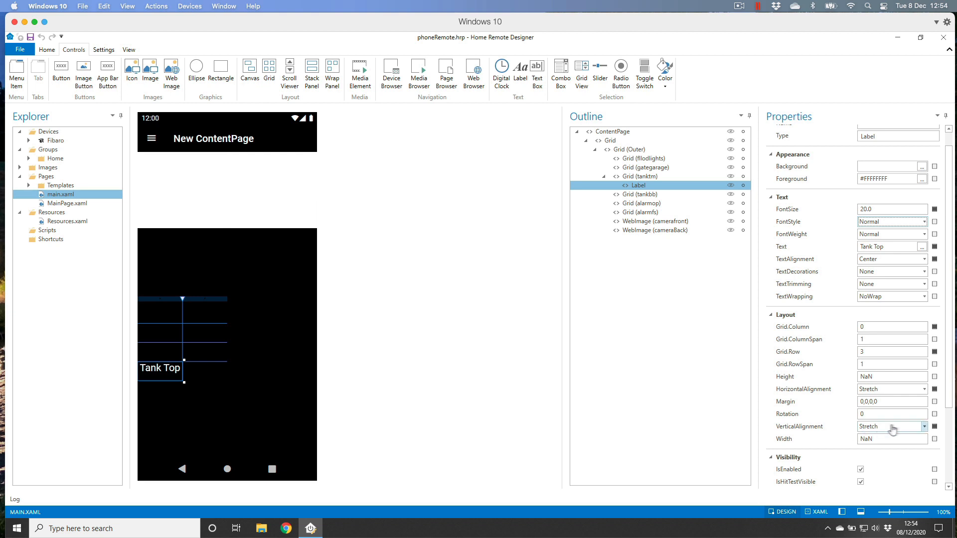
left_click(925, 428)
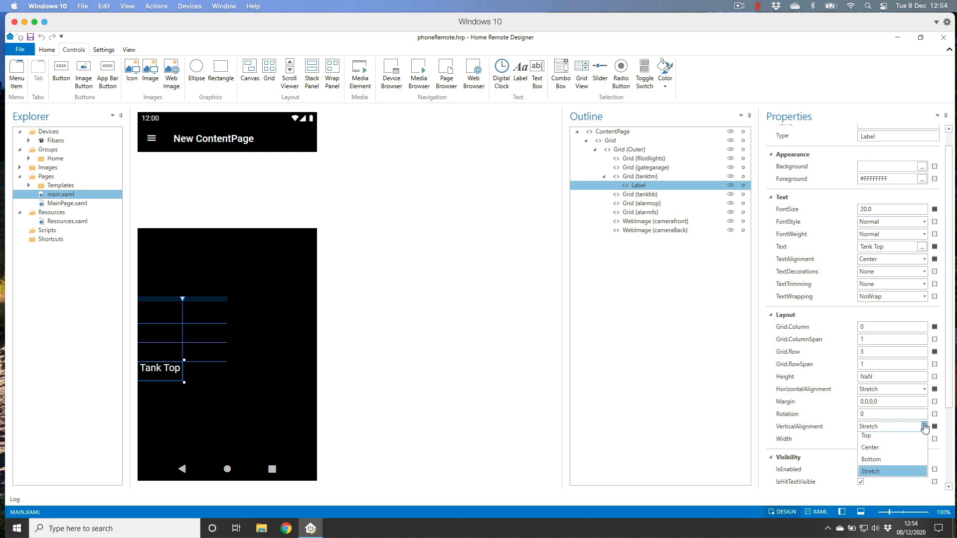
left_click(889, 455)
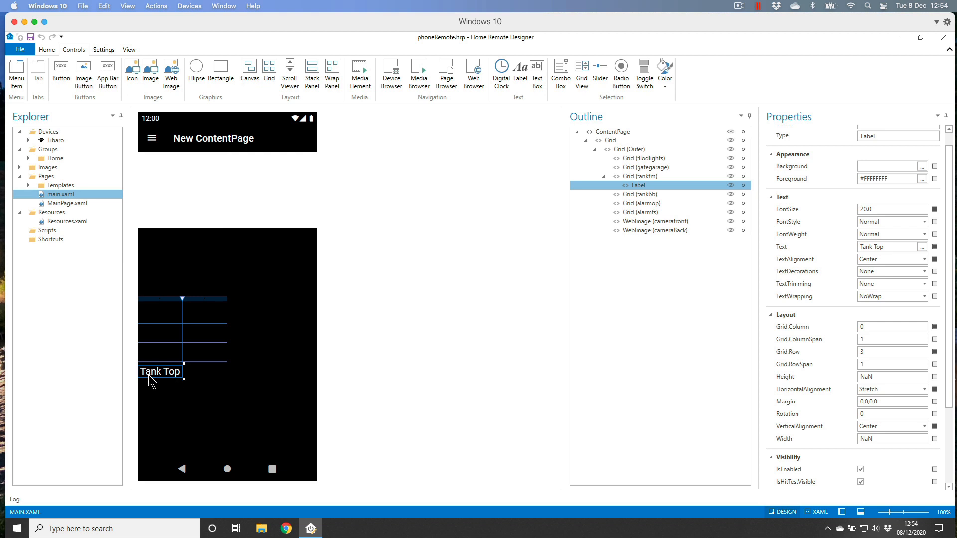
Set the foreground colour of the Tank Top label to the standard yellow, #FFFFFF00
left_click(216, 383)
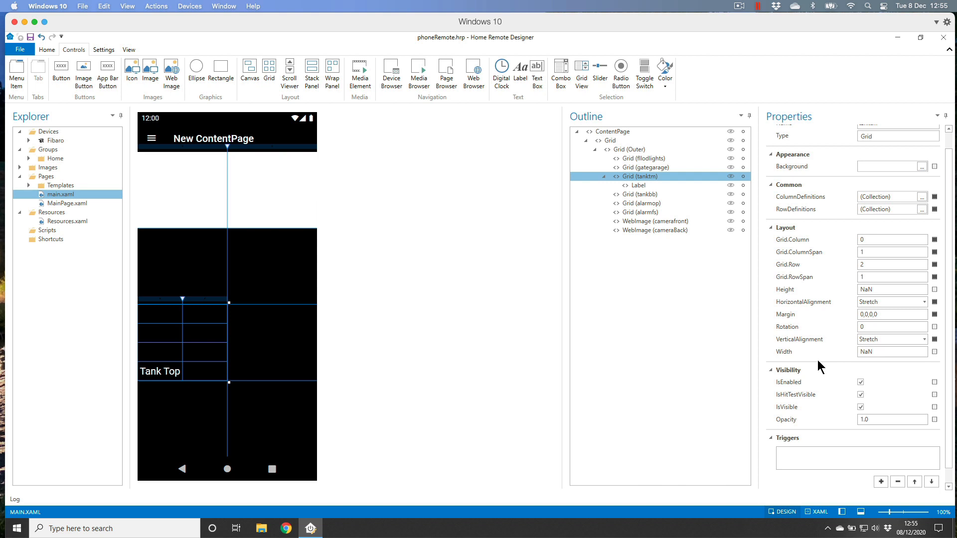
left_click_drag(950, 295, 949, 268)
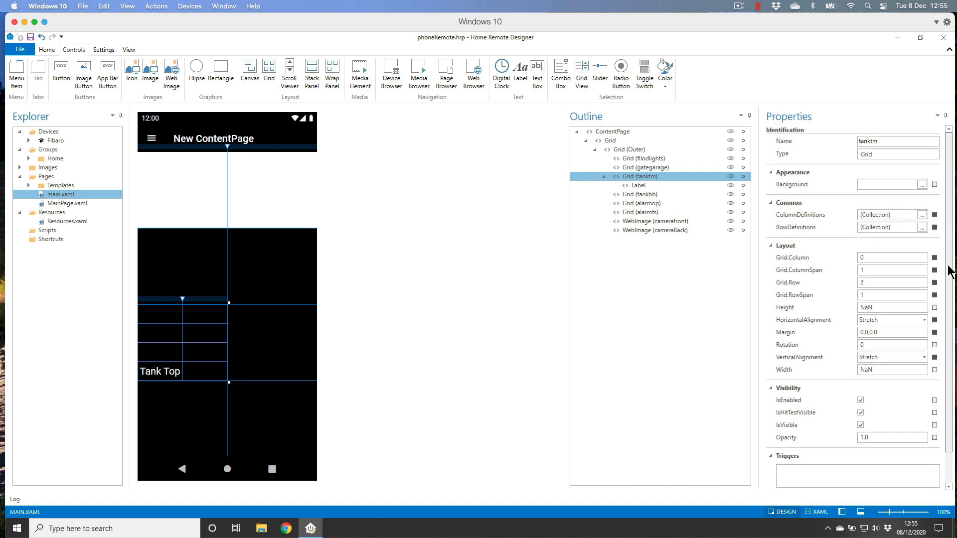
left_click(167, 371)
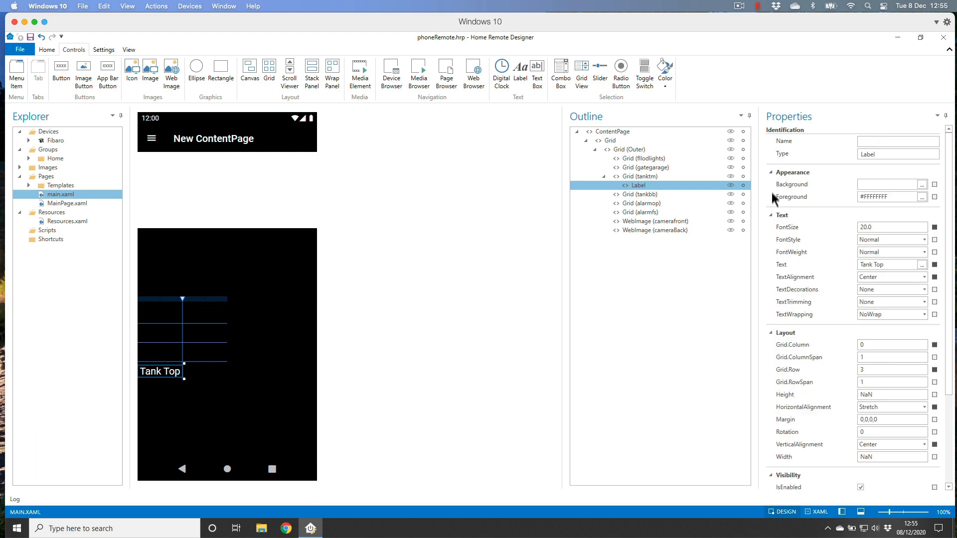
left_click(922, 197)
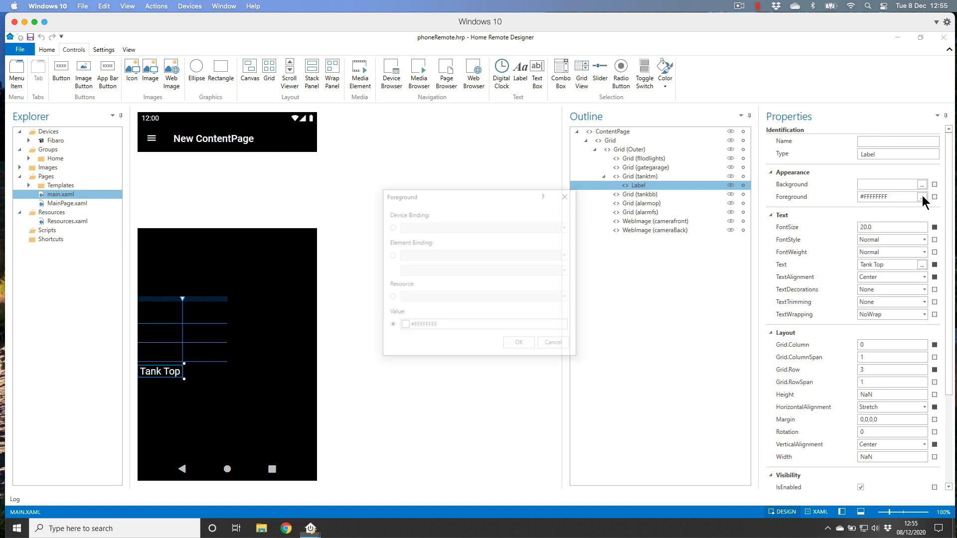
left_click(416, 327)
left_click(427, 391)
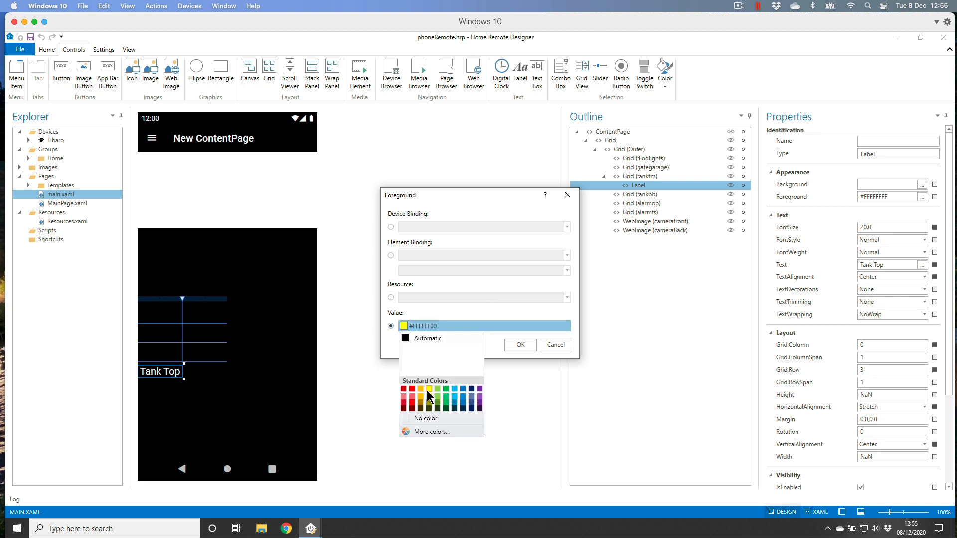
left_click(521, 344)
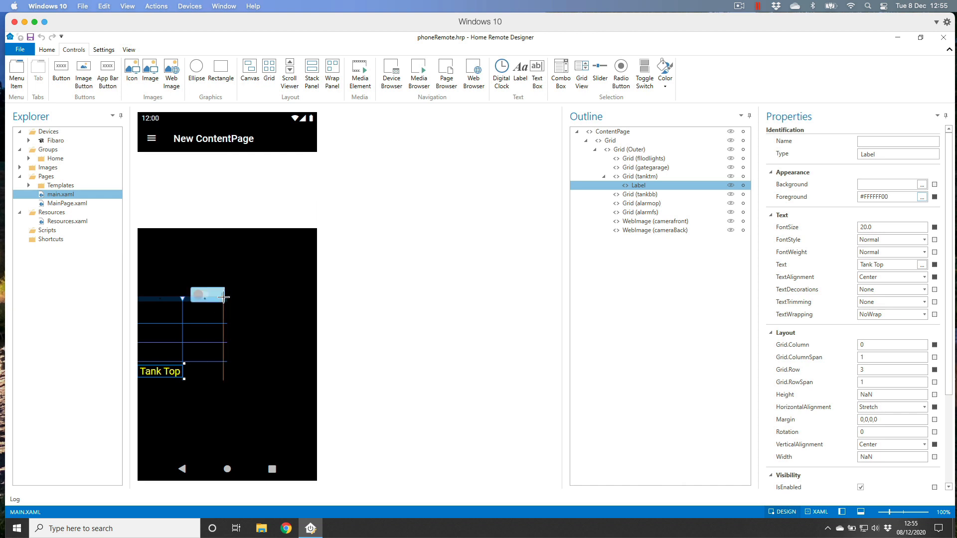
Set the background of the unnamed Grid directly under ContentPage to the standard green, #FF00B050
left_click(615, 140)
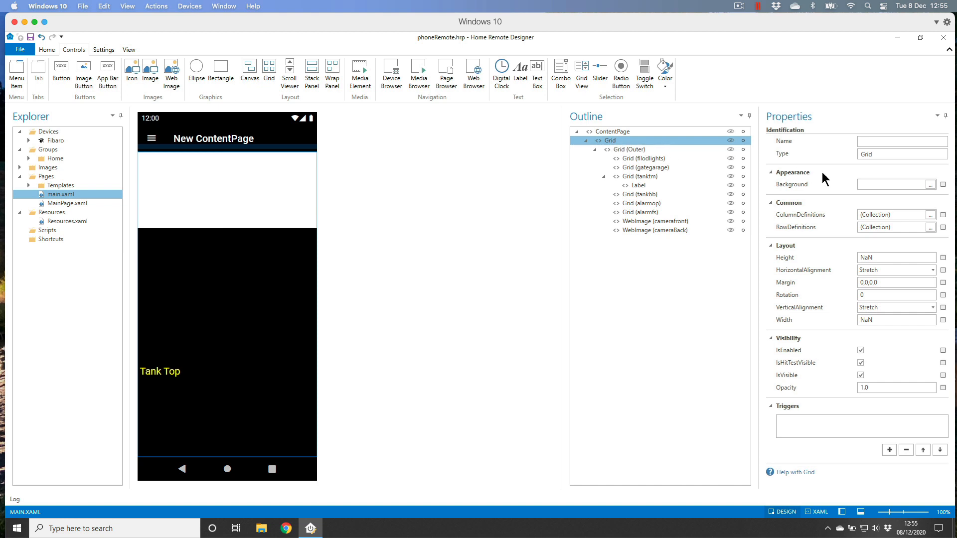
left_click(931, 185)
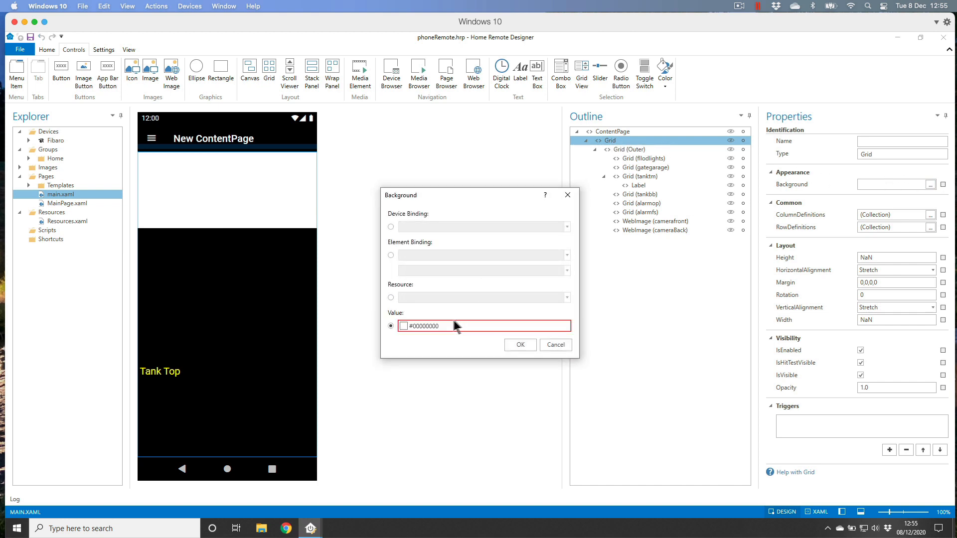
left_click(412, 326)
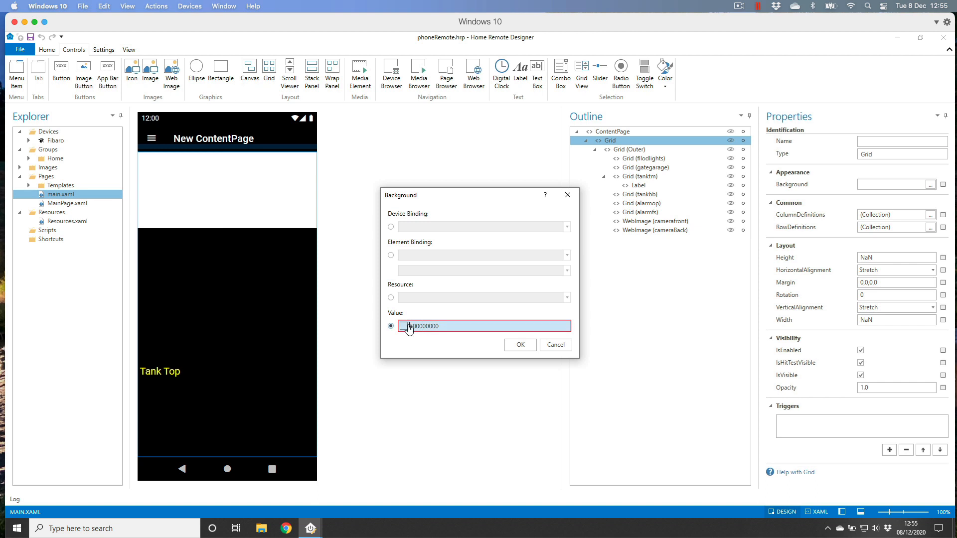
left_click(402, 328)
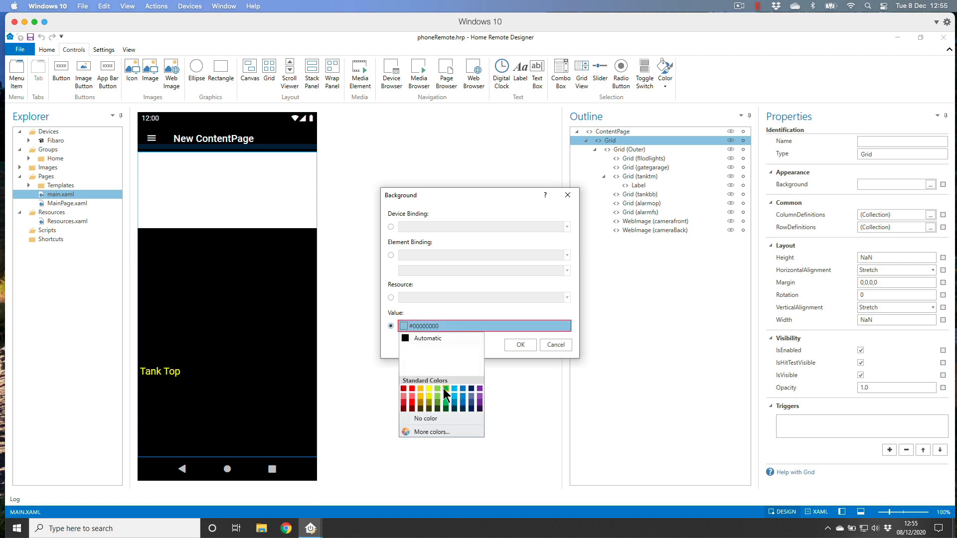
left_click(444, 389)
left_click(534, 344)
left_click(534, 344)
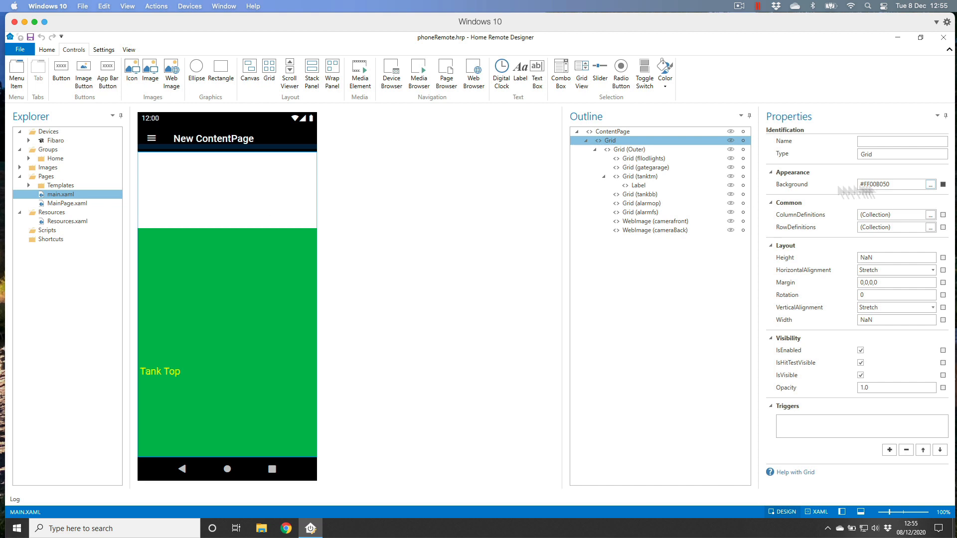
left_click(930, 184)
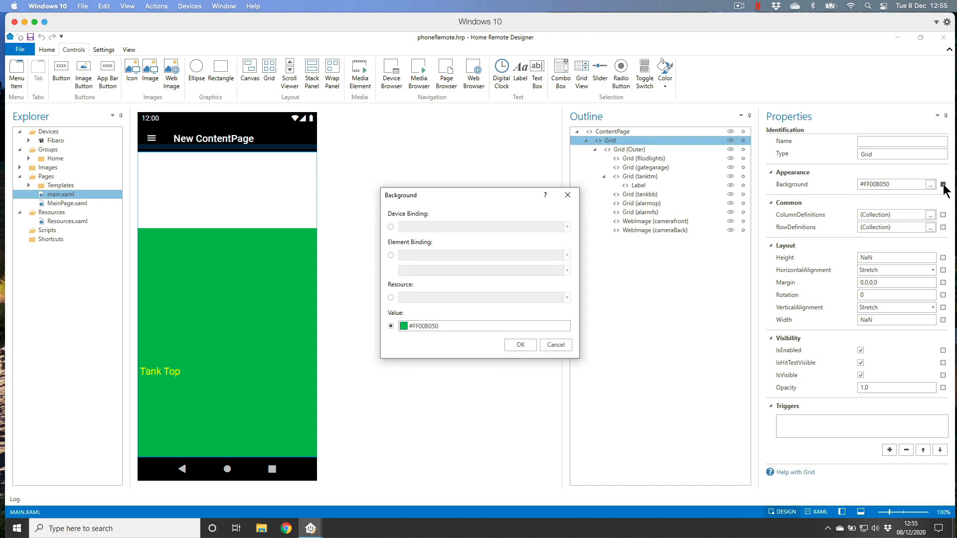
left_click(563, 346)
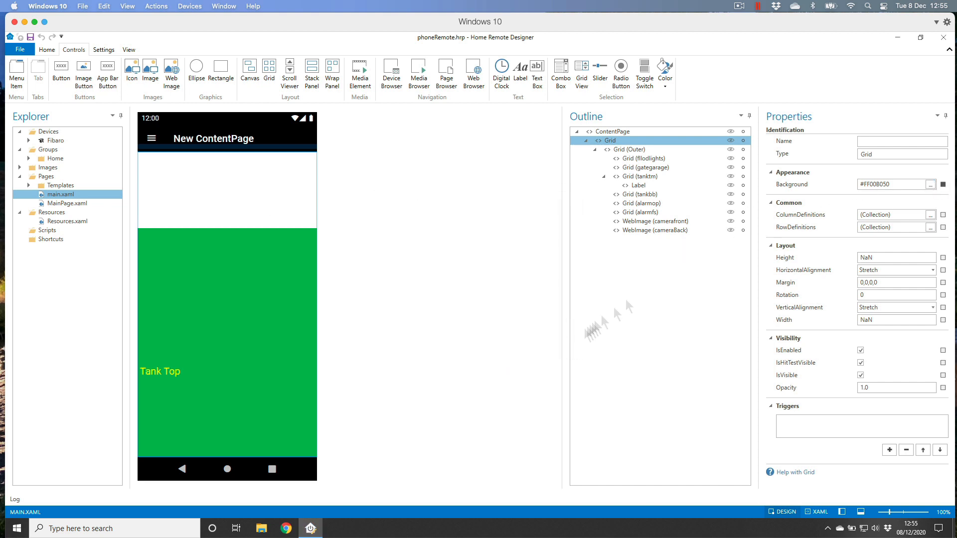
Reset the background of the unnamed Grid directly under ContentPage to its default
left_click(943, 185)
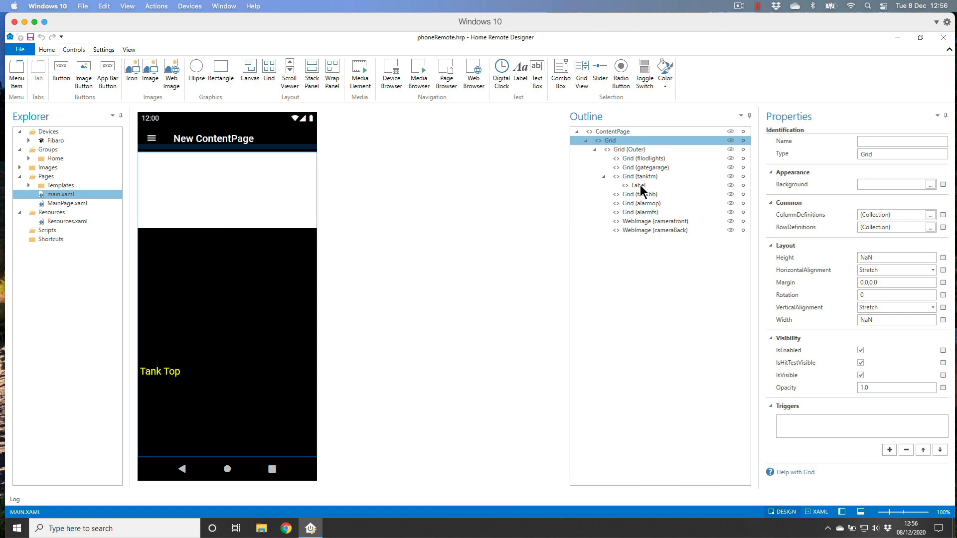
Name the Tank Top label tanktop
left_click(639, 186)
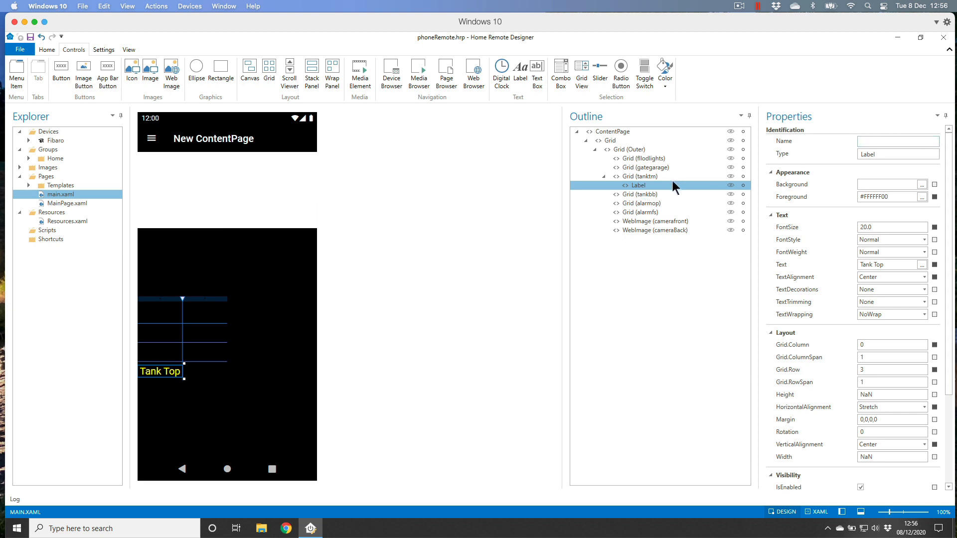
left_click(863, 141)
type("tanktop")
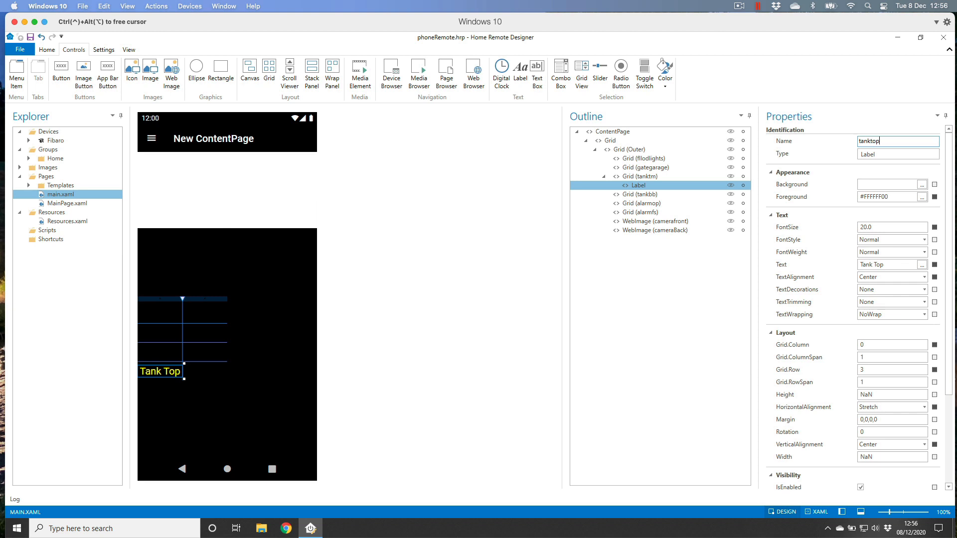
key("Return")
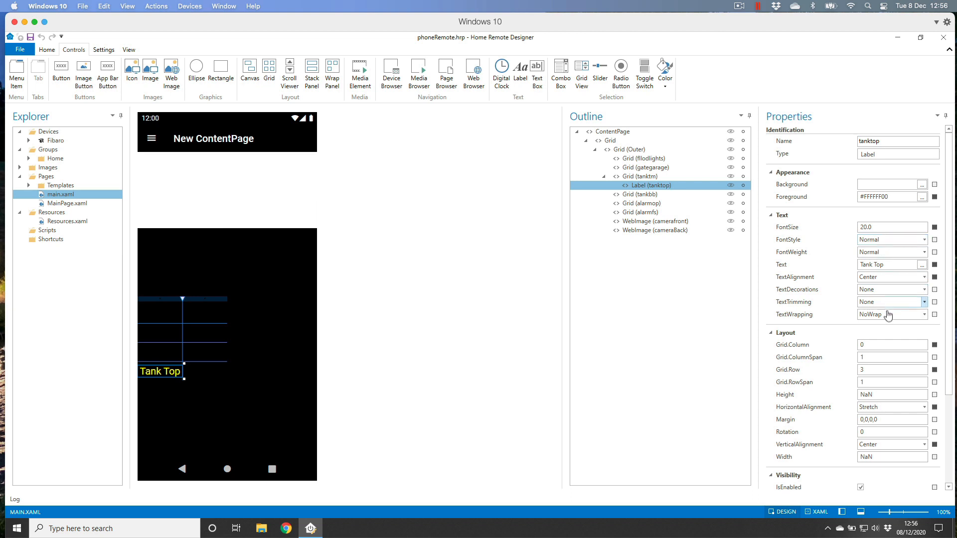
left_click(924, 289)
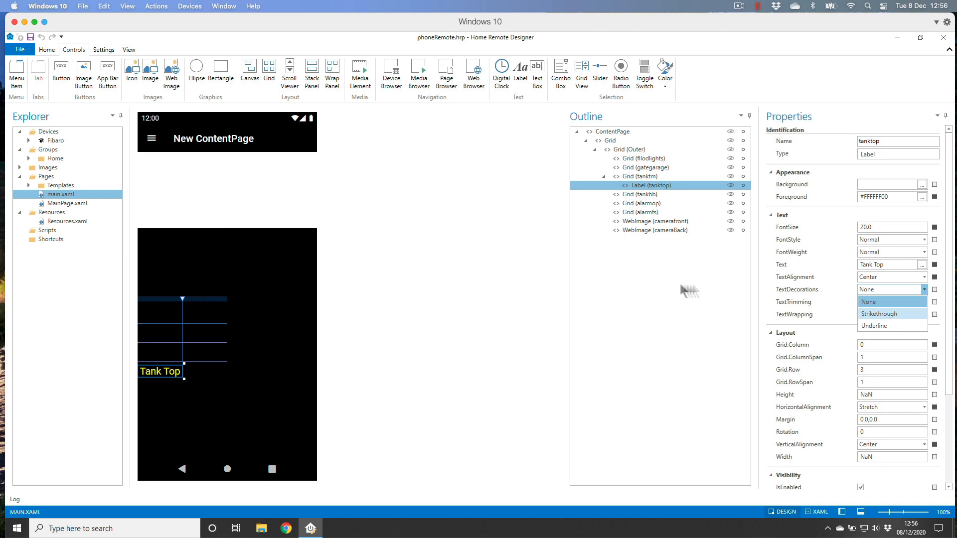
left_click(652, 288)
left_click(925, 302)
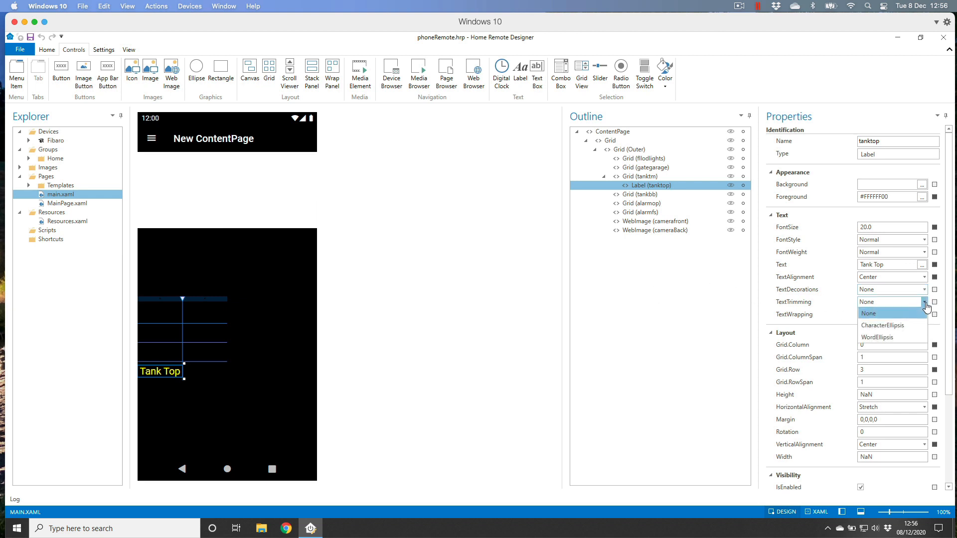
left_click(652, 326)
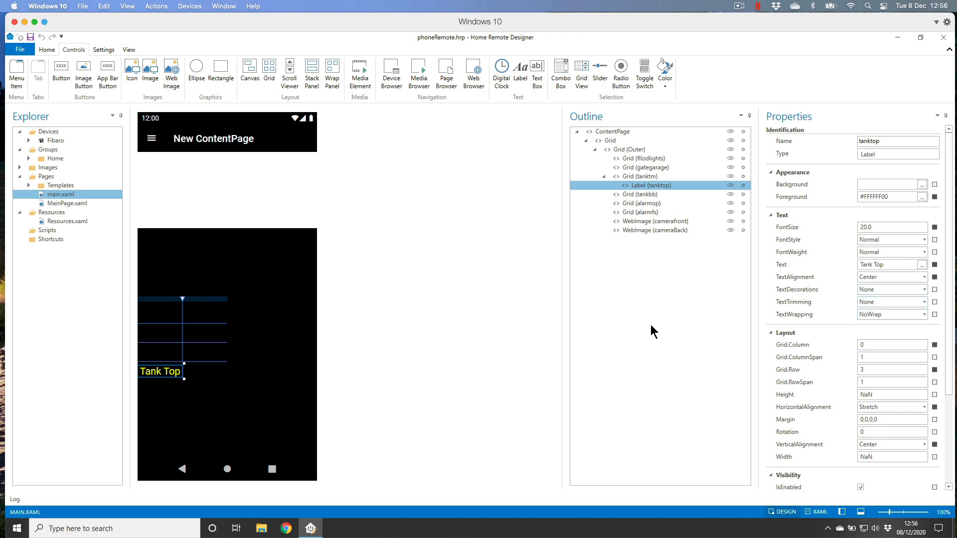
Add a label in the tanktm grid's cell beside Tank Top, column 1, row 3, and reset its margin to default
left_click(208, 372)
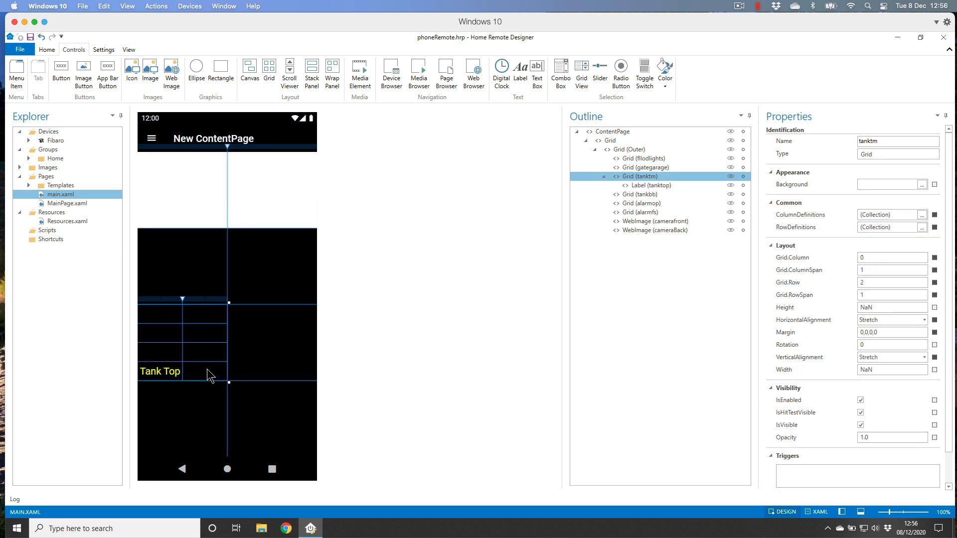
left_click(520, 70)
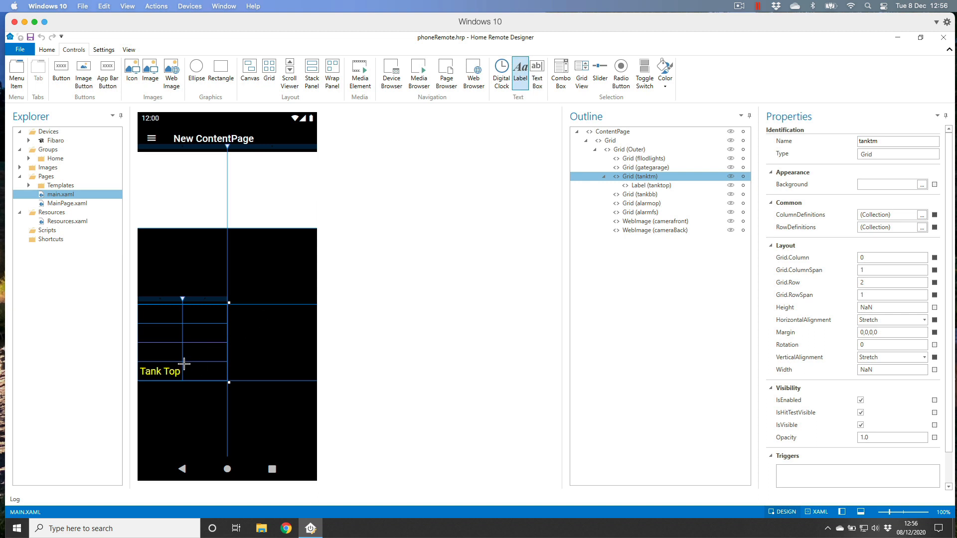
left_click_drag(184, 363, 223, 378)
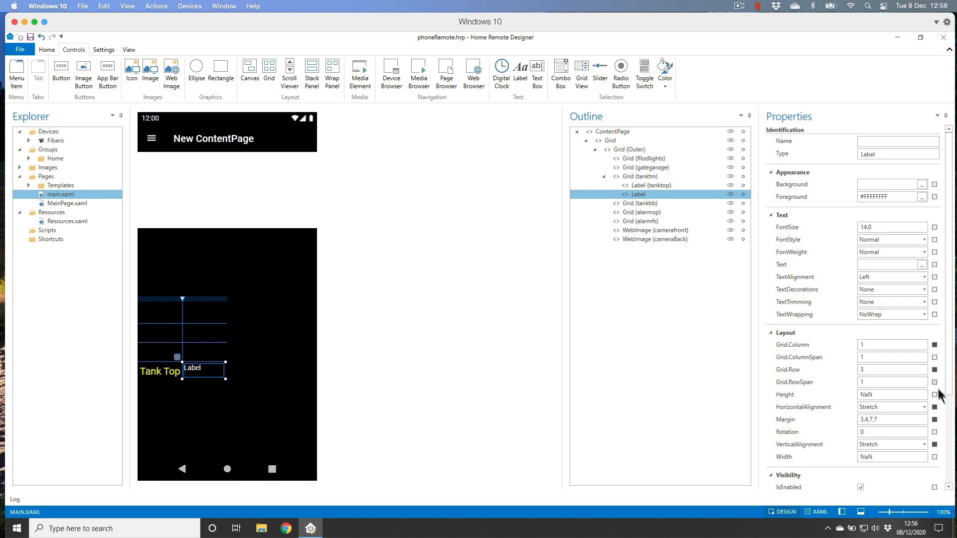
right_click(935, 422)
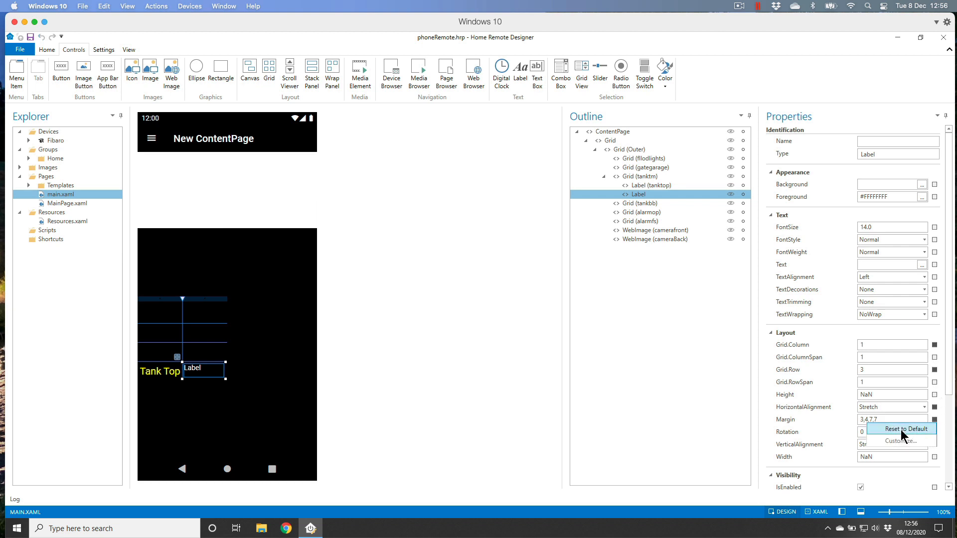
left_click(901, 430)
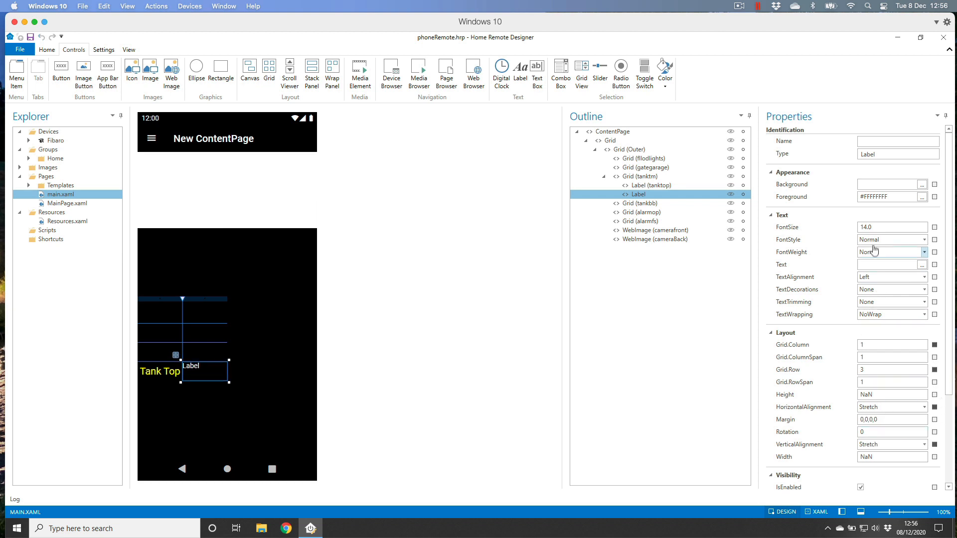
Set the new label's font size to 20 and its text to Tank Mid
left_click_drag(875, 227, 853, 228)
type("20")
key("Tab")
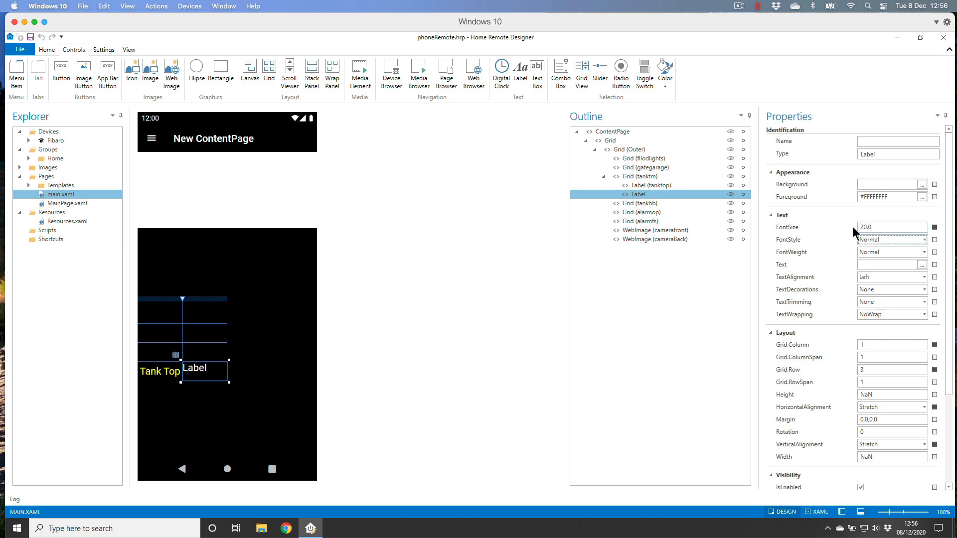
left_click(878, 264)
type("Tank")
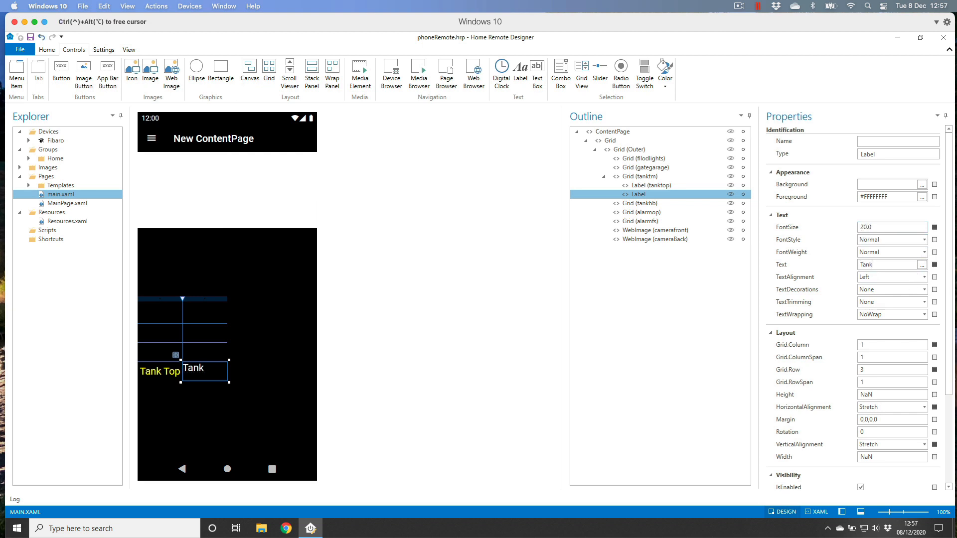
type(" Mid")
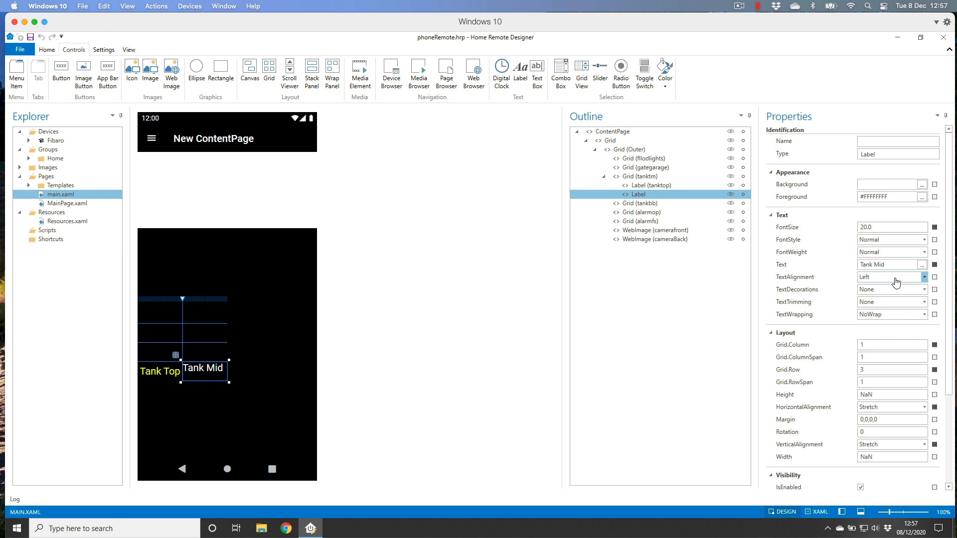
Set both the text alignment and the vertical alignment of the Tank Mid label to Center
left_click(898, 277)
left_click(872, 313)
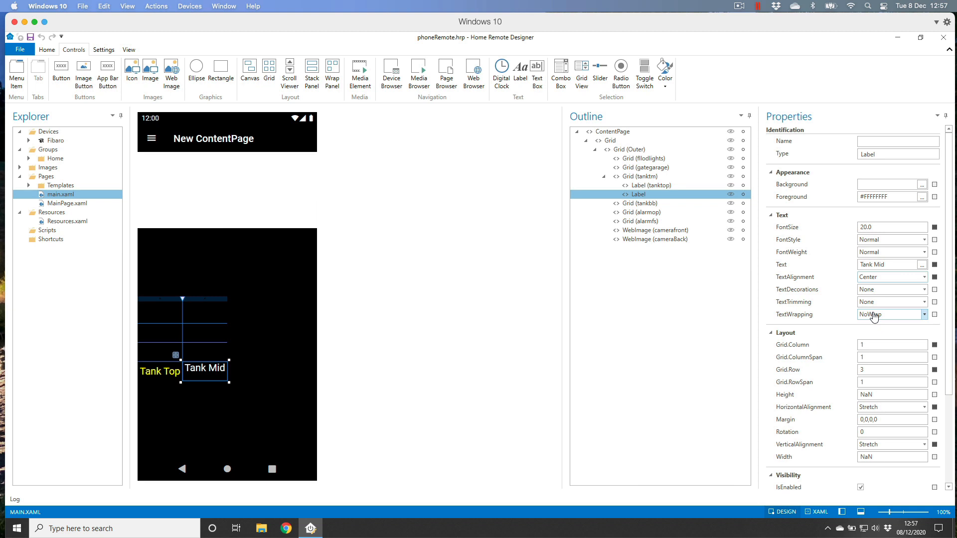
left_click(924, 446)
left_click(886, 471)
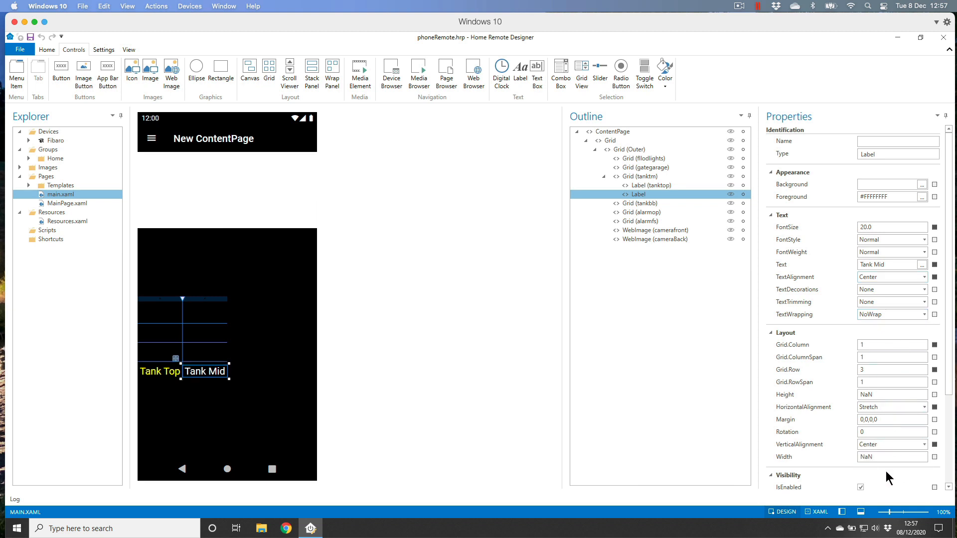
Set the foreground colour of the Tank Mid label to the standard yellow, #FFFFFF00
left_click(922, 197)
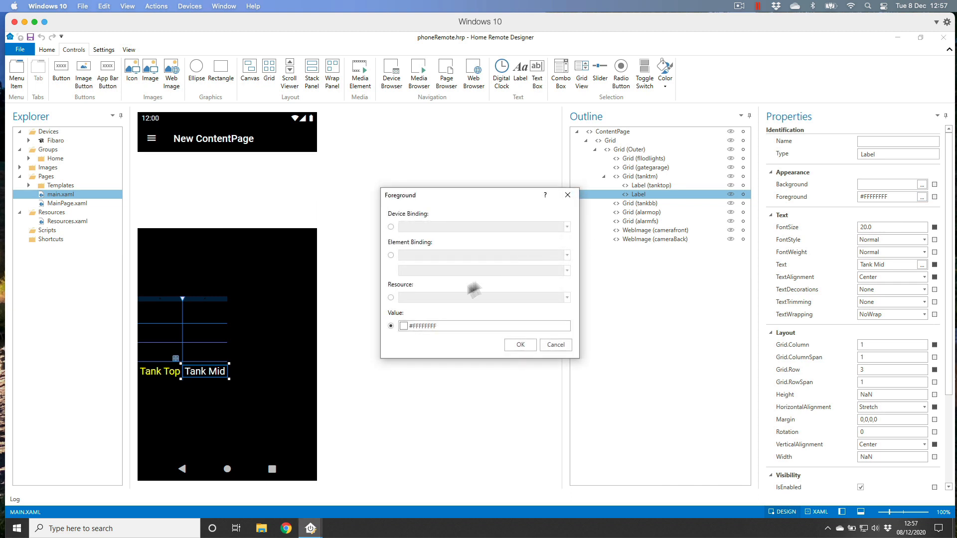
left_click(405, 327)
left_click(428, 388)
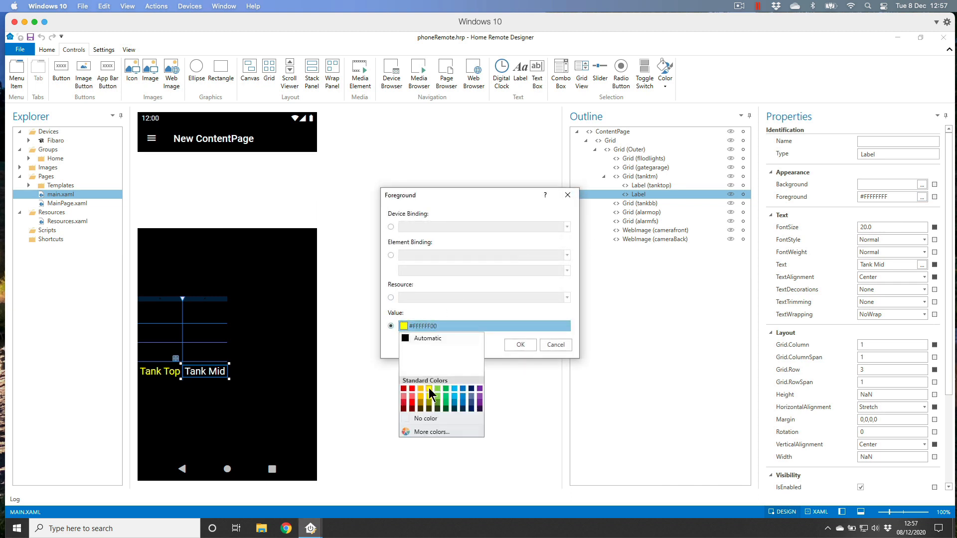
left_click(515, 344)
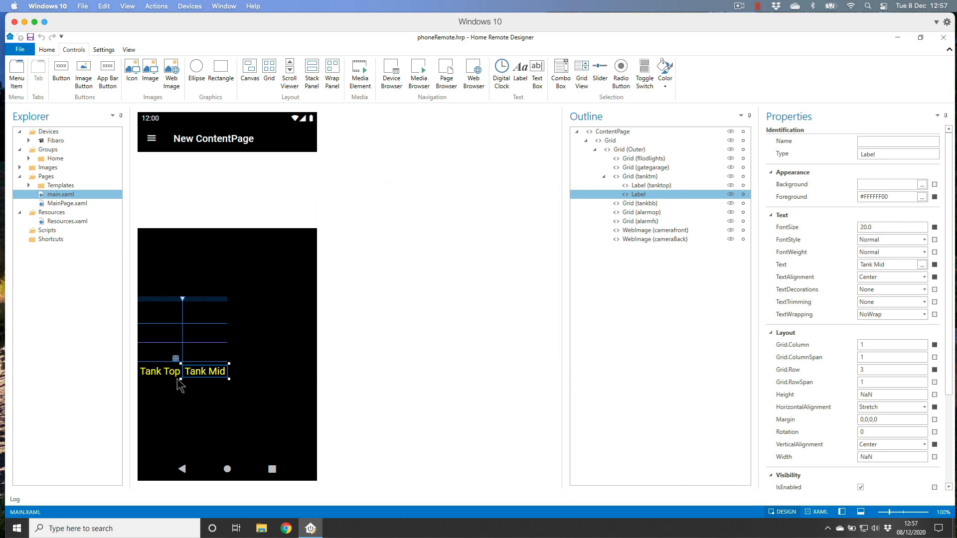
Add a text box to the tanktm grid above the Tank Top label, in column 0 and spanning the first three rows
left_click(267, 319)
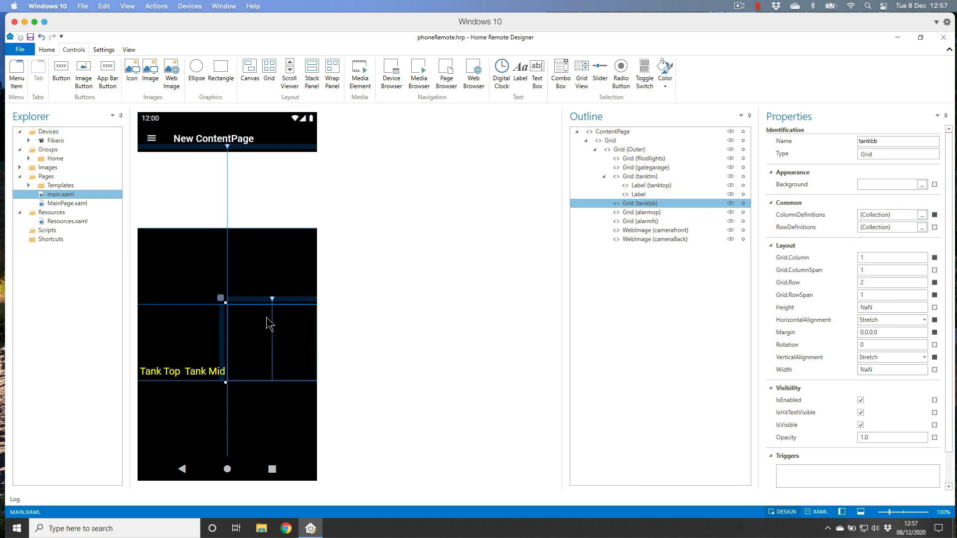
left_click(182, 334)
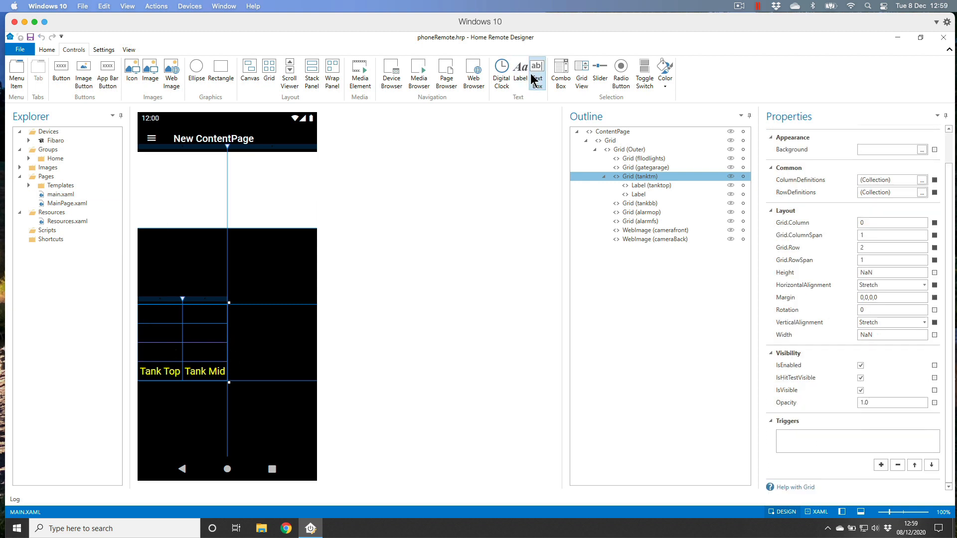
left_click(541, 76)
left_click_drag(142, 310, 178, 358)
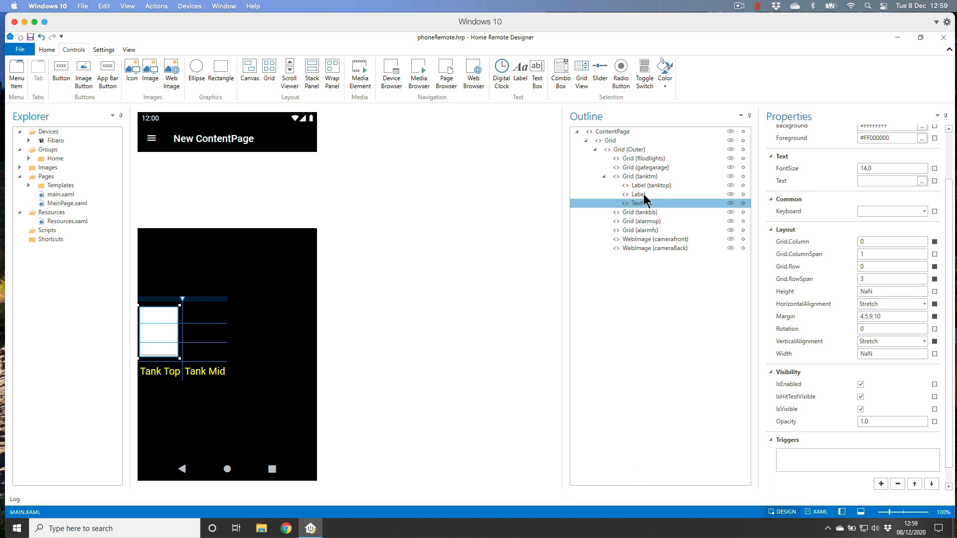
Name the Tank Mid label tankmiddle
left_click(643, 193)
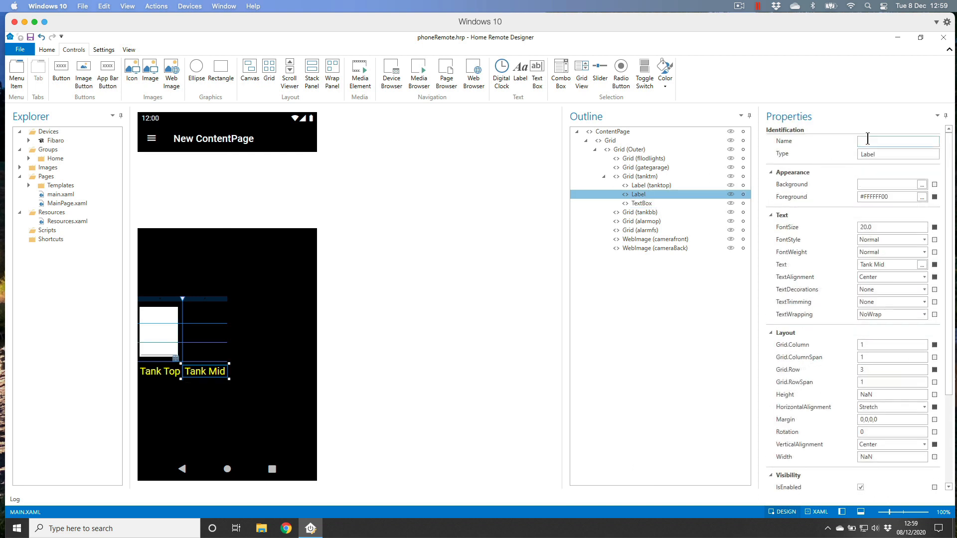
left_click(868, 139)
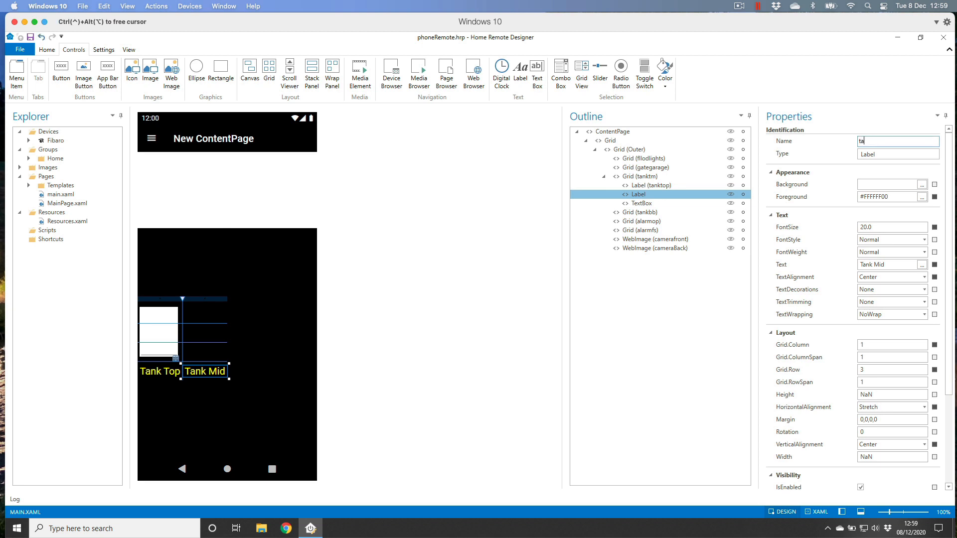
type("tankmiddle")
key("Return")
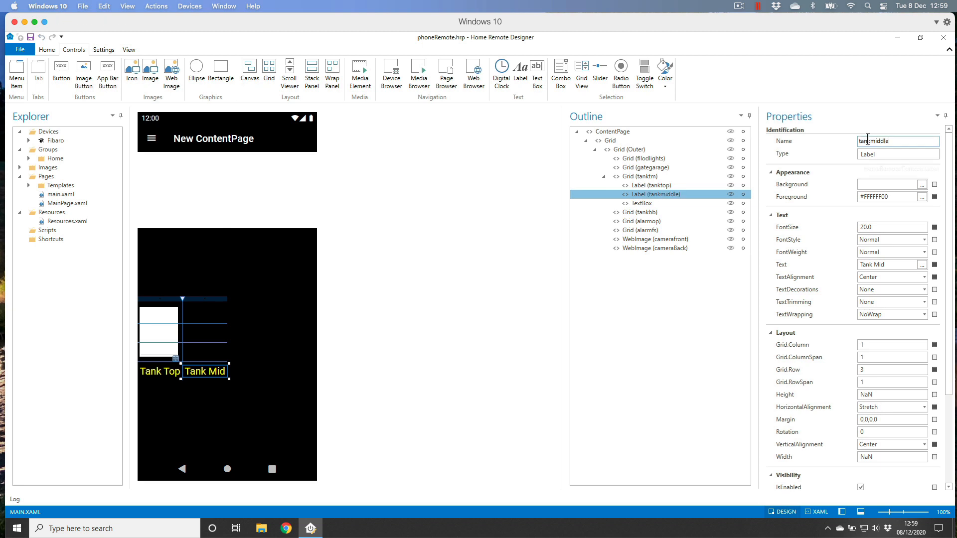
Name the text box above the Tank Top label tanktopdevice
left_click(650, 202)
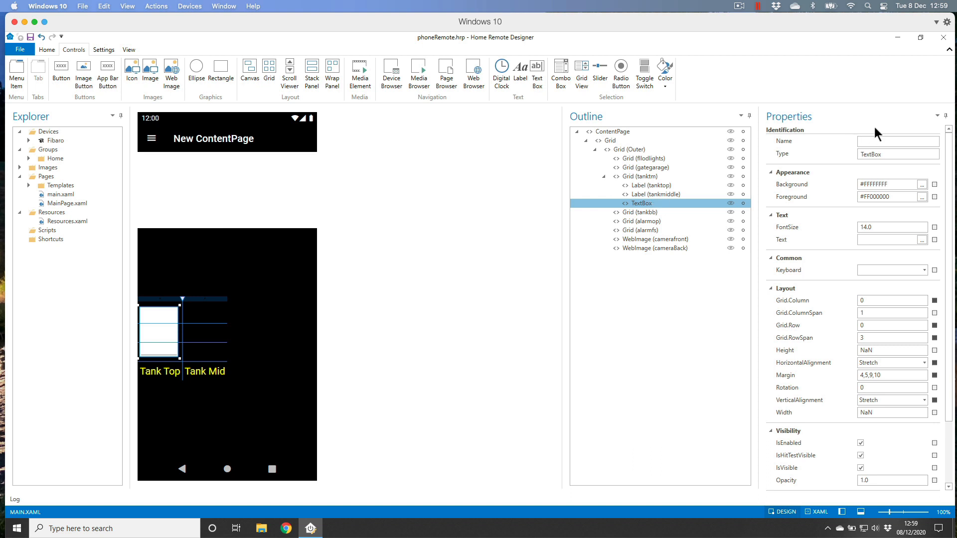
left_click(869, 140)
type("tanktop")
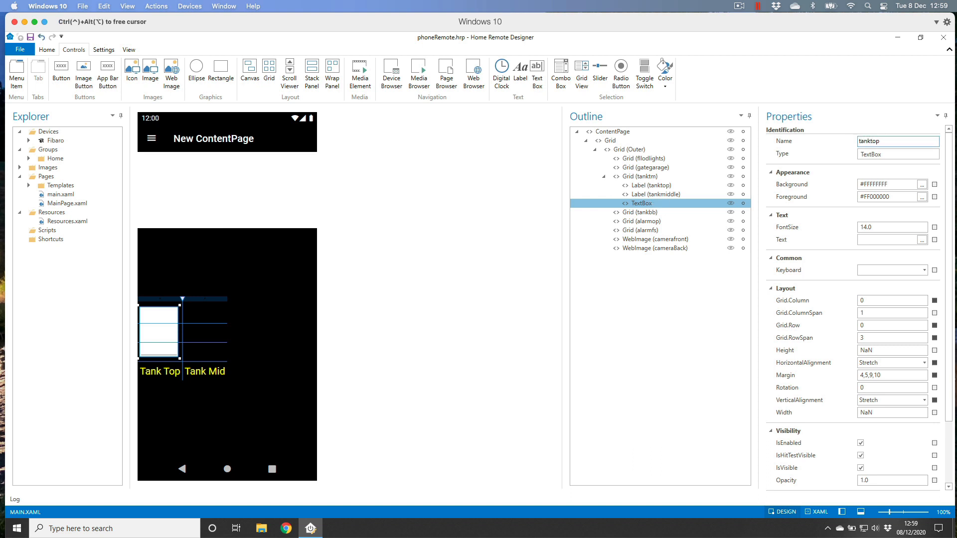
type("device")
key("Return")
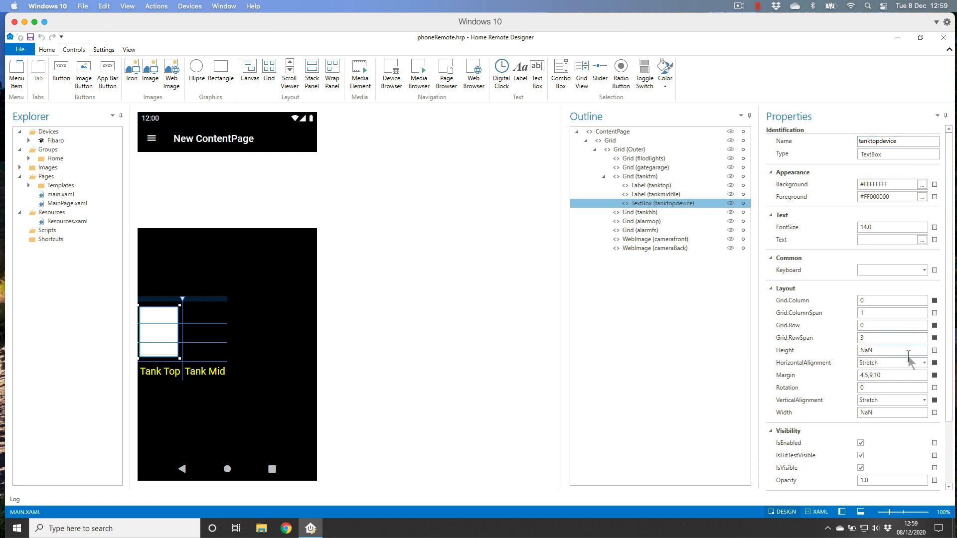
Reset the margin of the tanktopdevice text box to default so it fills its grid cells
left_click(935, 376)
left_click(901, 383)
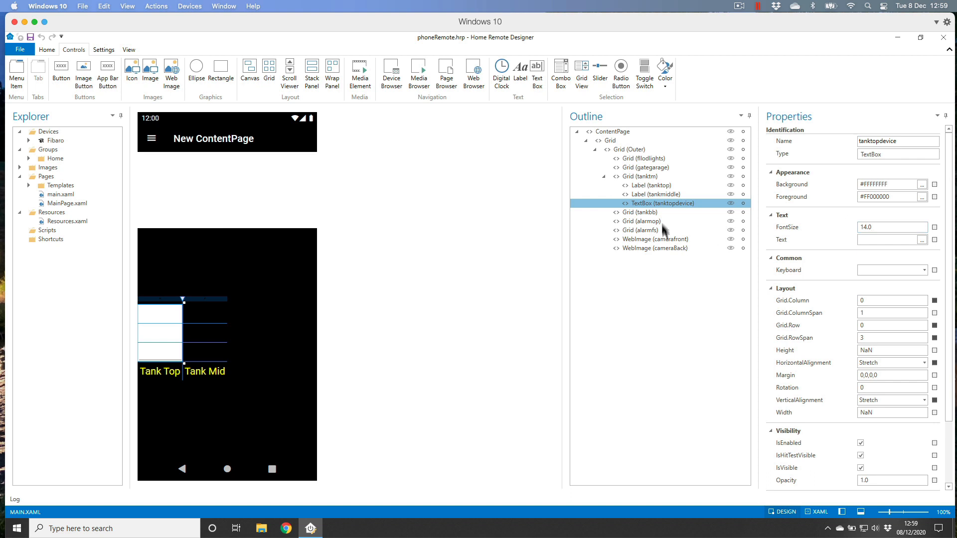
scroll(808, 309, "down", 3)
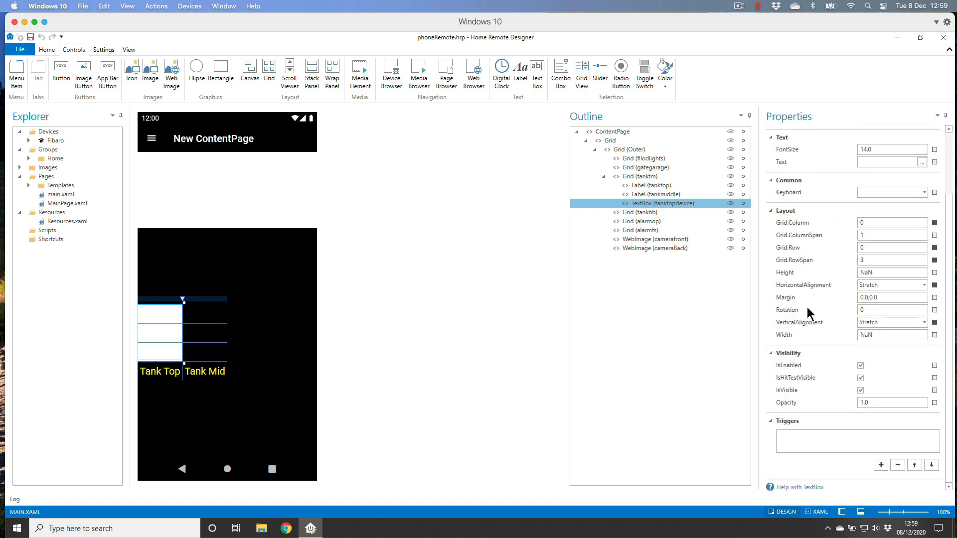
scroll(793, 291, "up", 3)
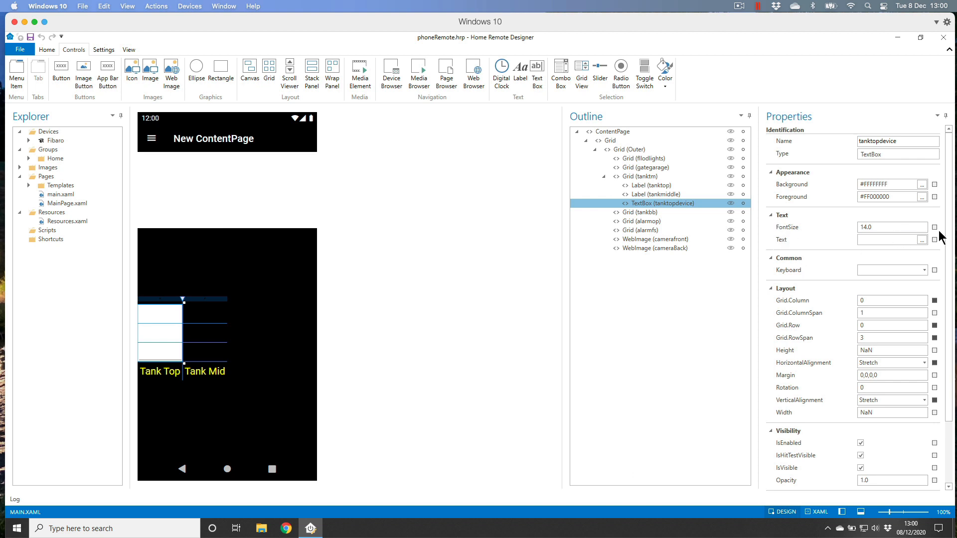
Bind the text of the tanktopdevice text box to the device property BoilerRoomTankTop.Temperature
left_click(923, 241)
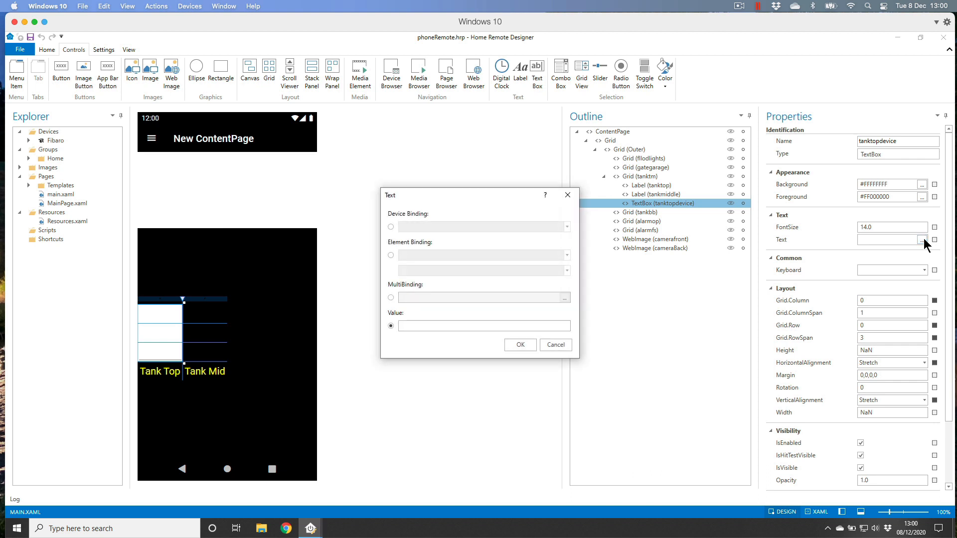
left_click(412, 325)
left_click(391, 226)
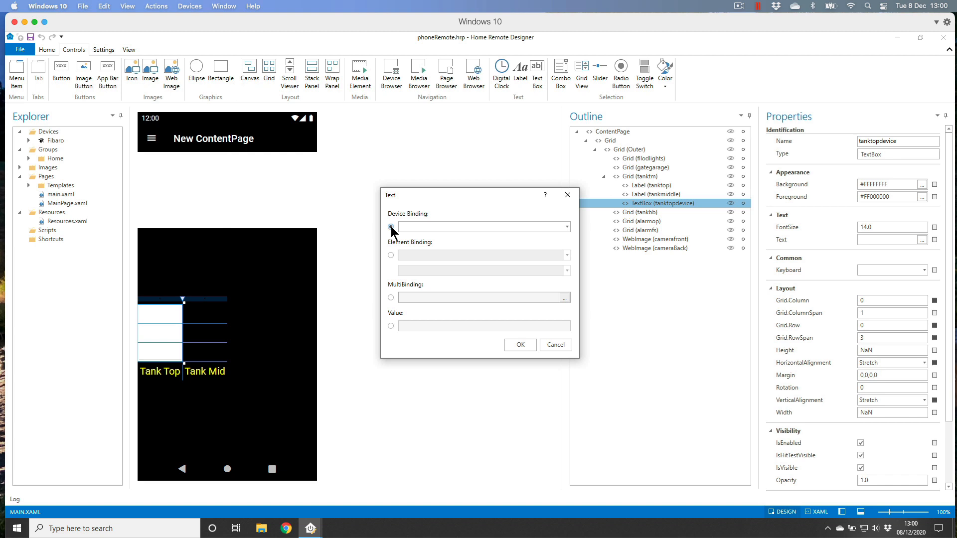
left_click(567, 227)
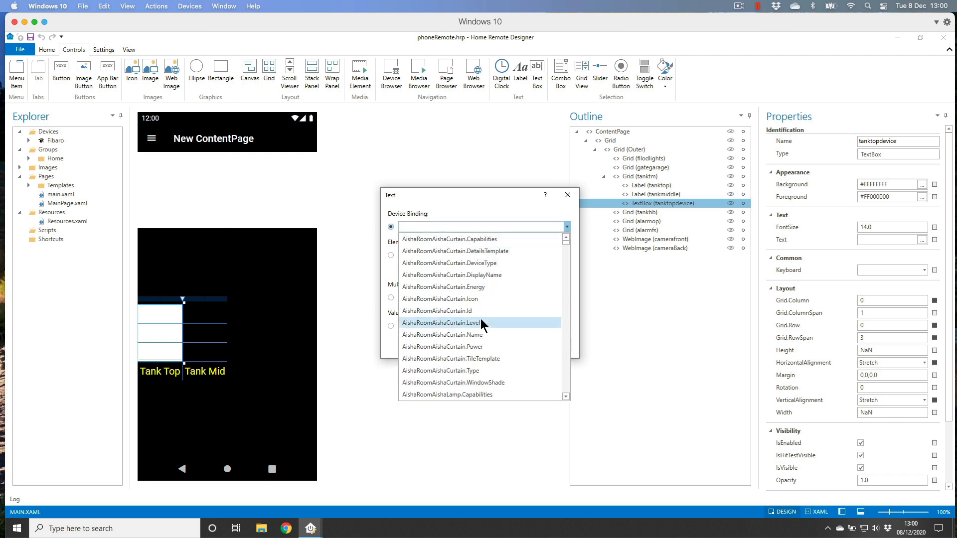
scroll(481, 321, "down", 10)
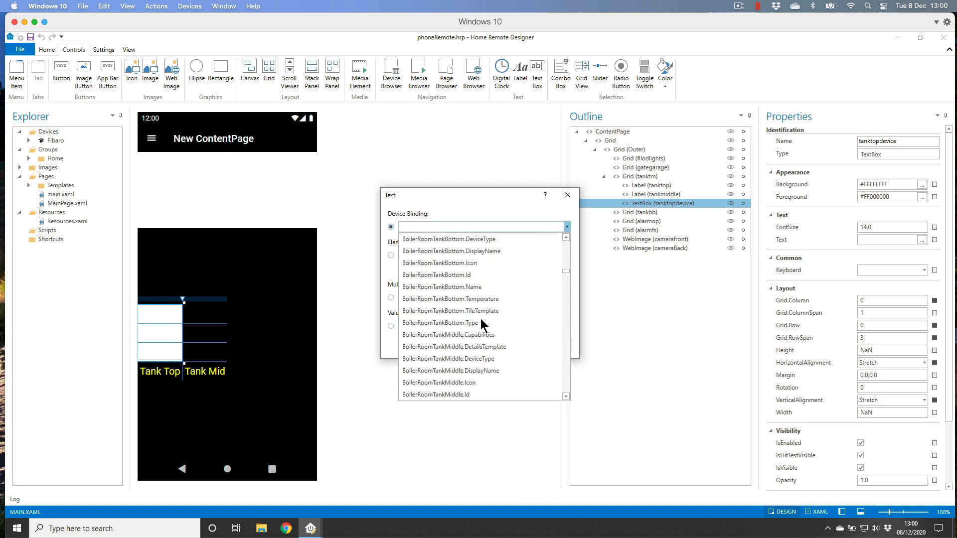
scroll(482, 324, "down", 15)
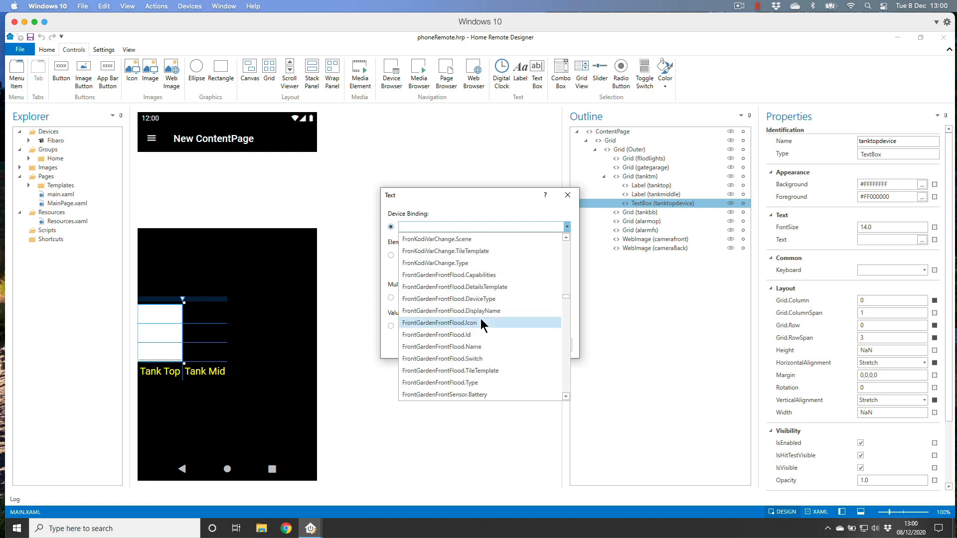
scroll(482, 320, "down", 15)
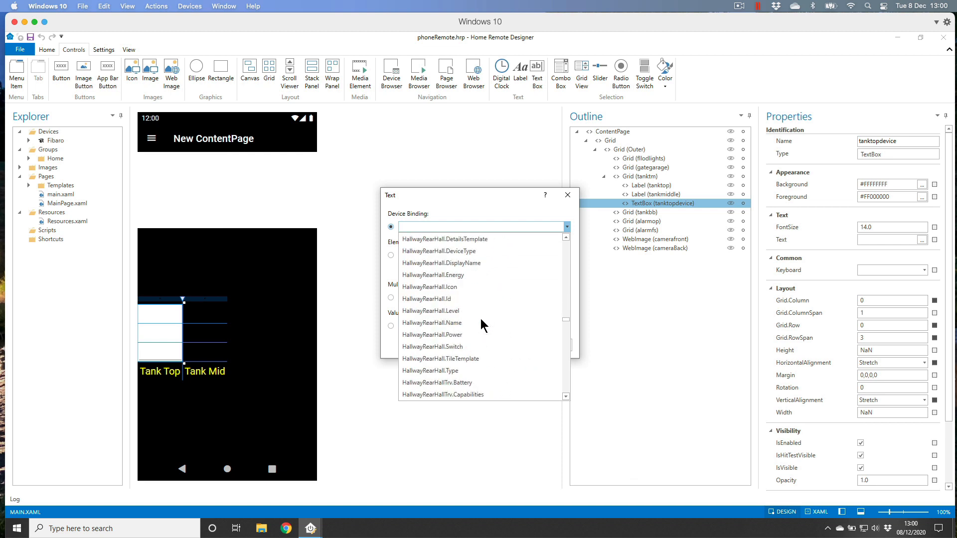
scroll(481, 324, "down", 15)
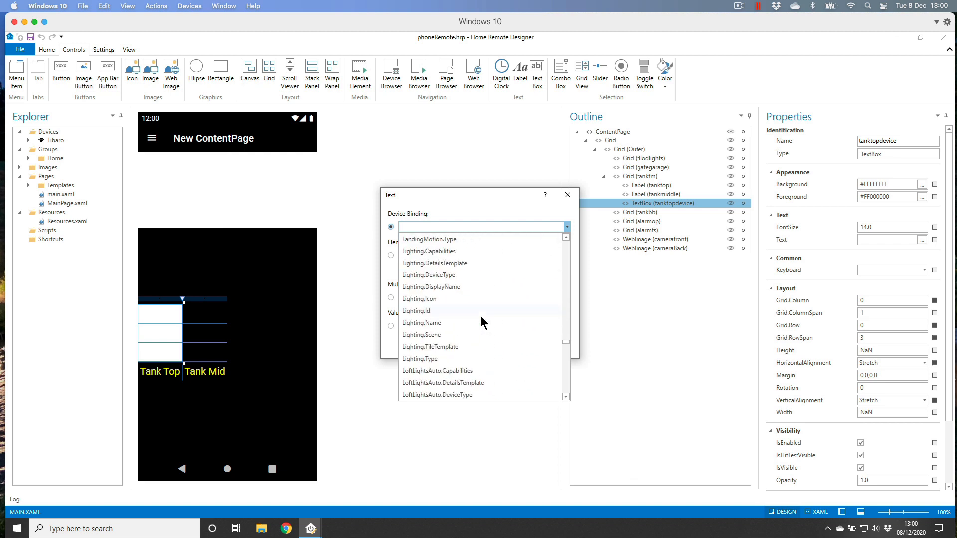
scroll(481, 316, "down", 5)
left_click(439, 227)
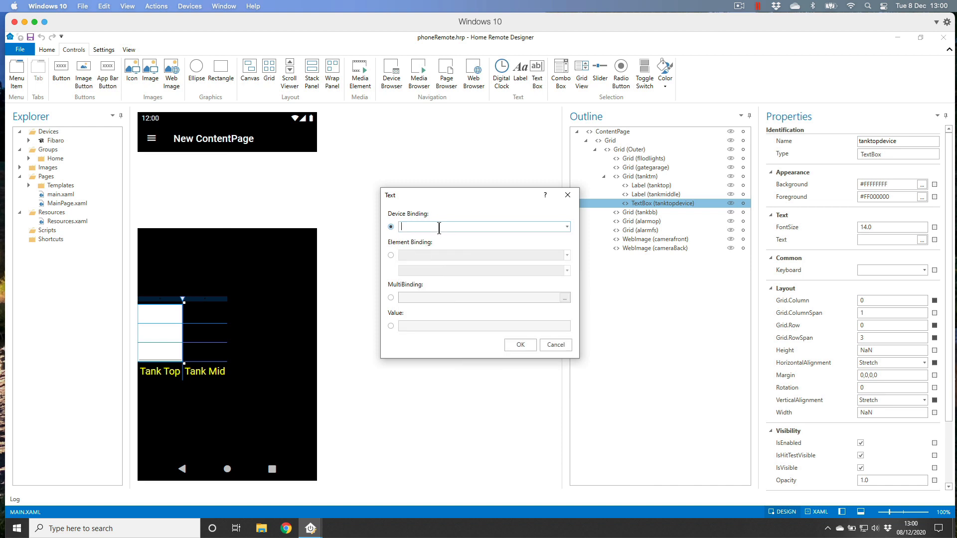
type("ta")
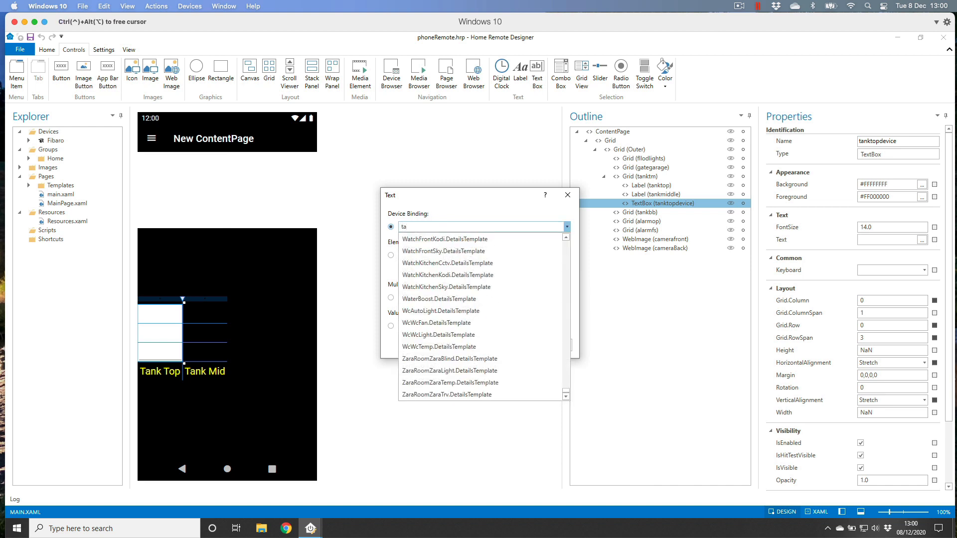
type("nkt")
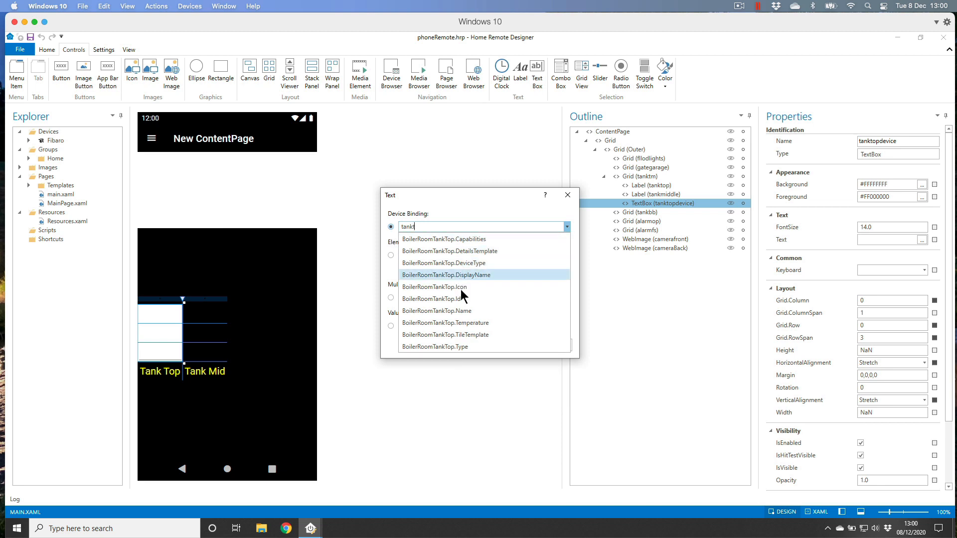
left_click(446, 325)
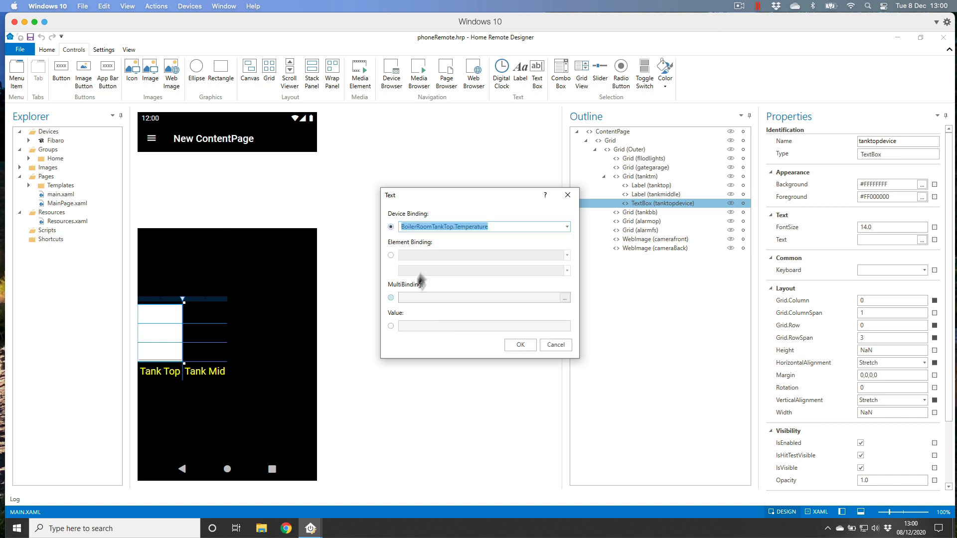
left_click(520, 345)
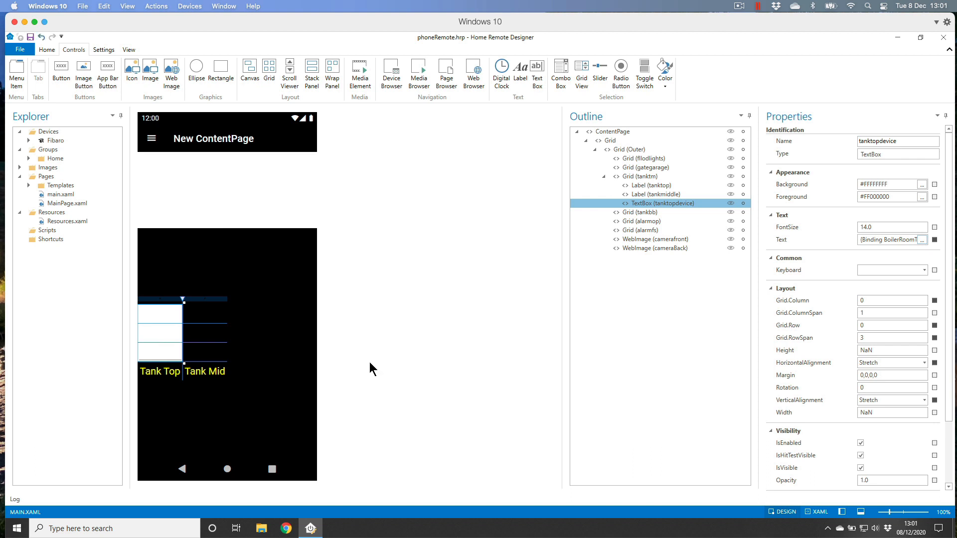
Run the page in the simulator to check the Tank Top temperature text, and stop the simulation
left_click(48, 50)
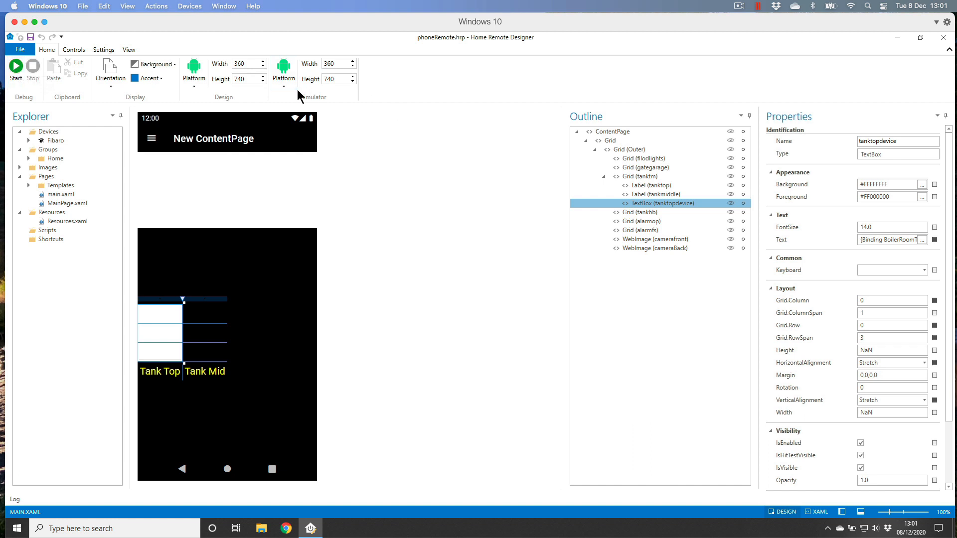
left_click(16, 70)
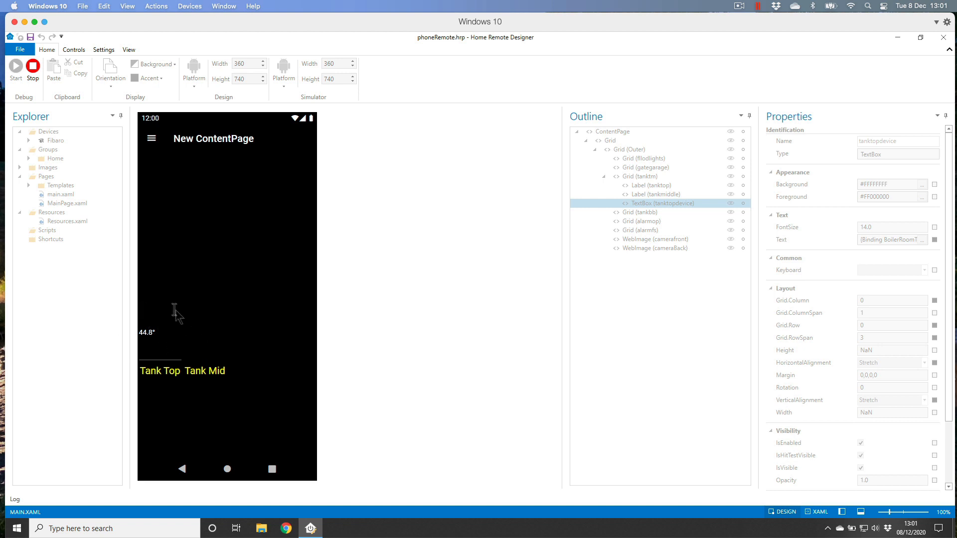
left_click(32, 65)
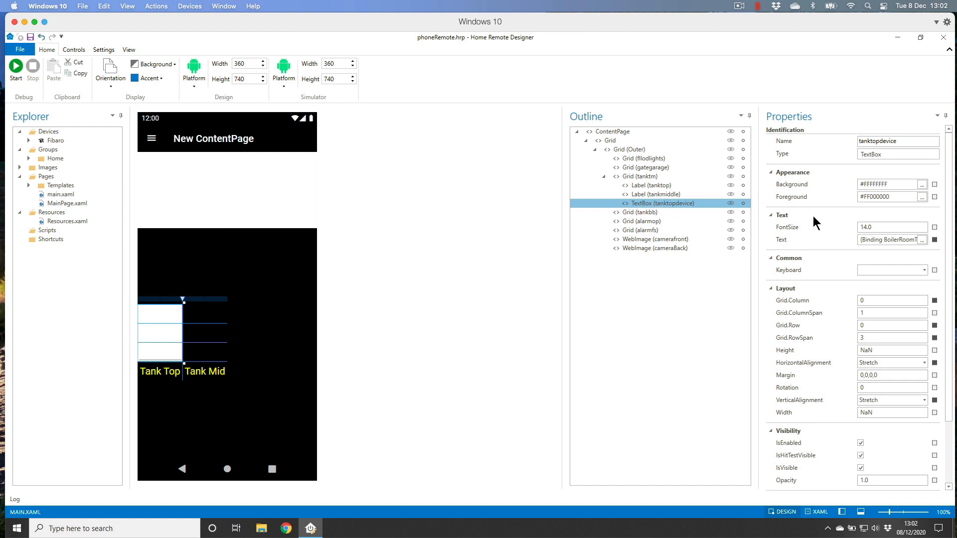
Set the foreground colour of the tanktopdevice text box to the standard yellow, #FFFFFF00
left_click(922, 197)
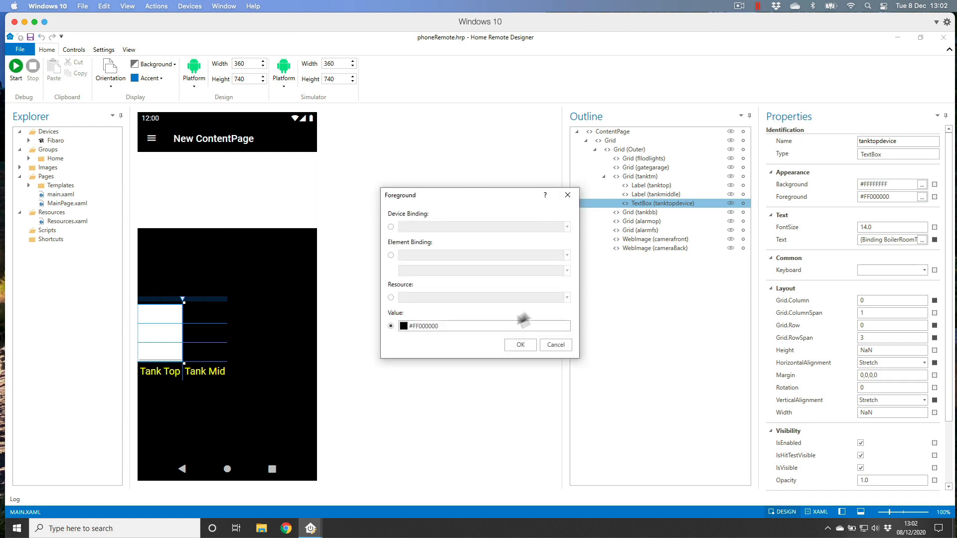
left_click(414, 327)
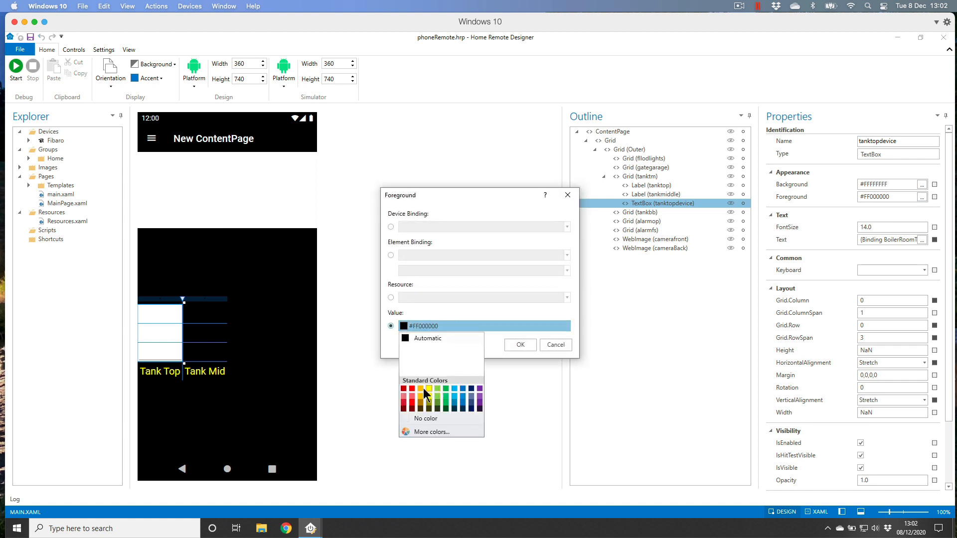
left_click(426, 388)
left_click(514, 342)
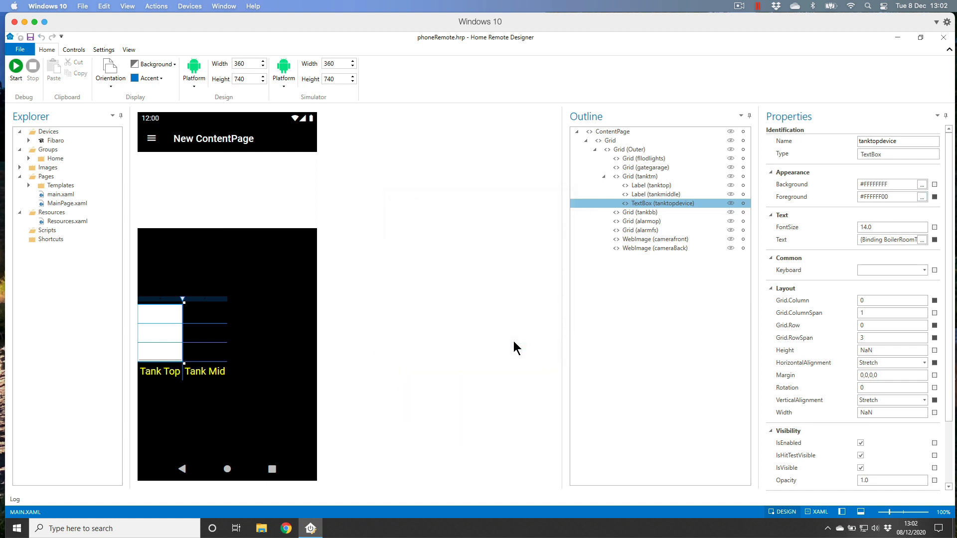
Set the background of the tanktopdevice text box to No color
left_click(923, 185)
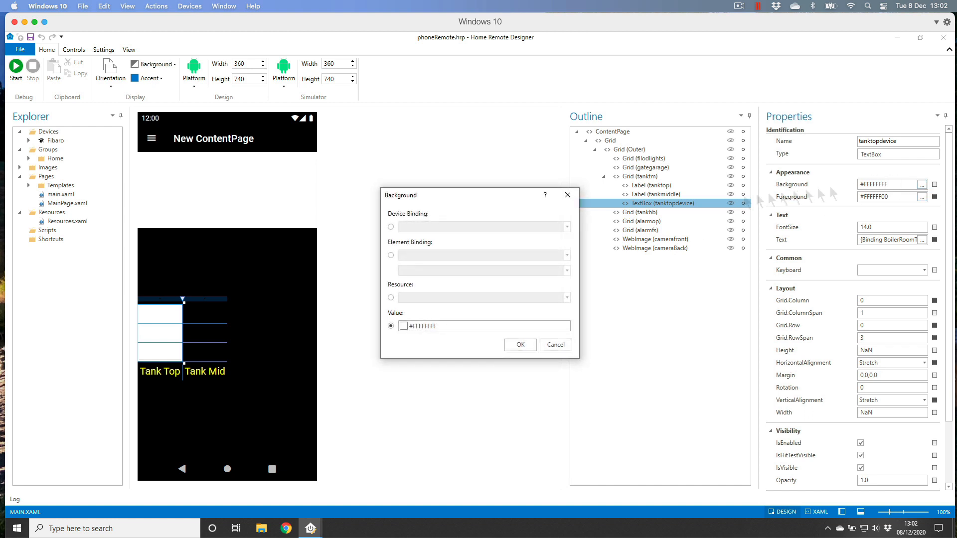
left_click(409, 326)
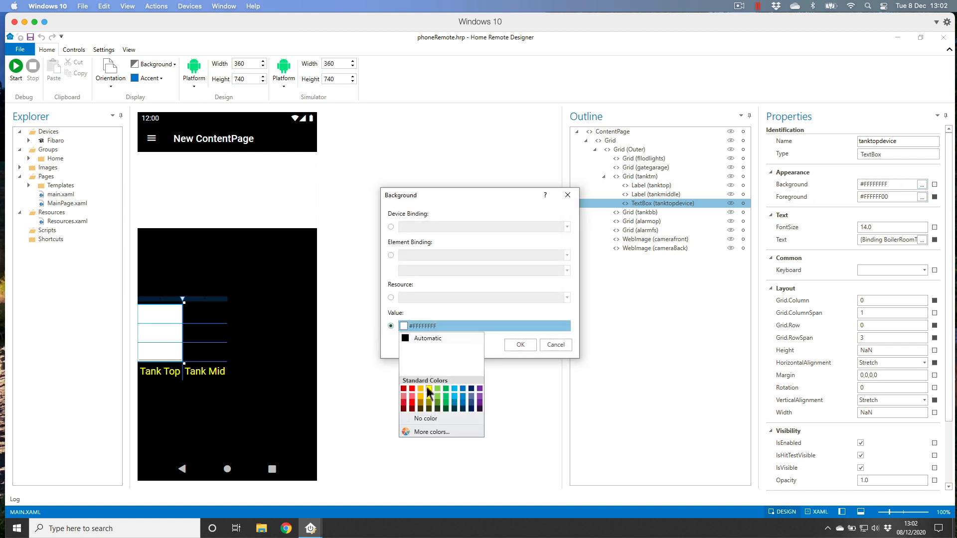
left_click(421, 420)
left_click(512, 344)
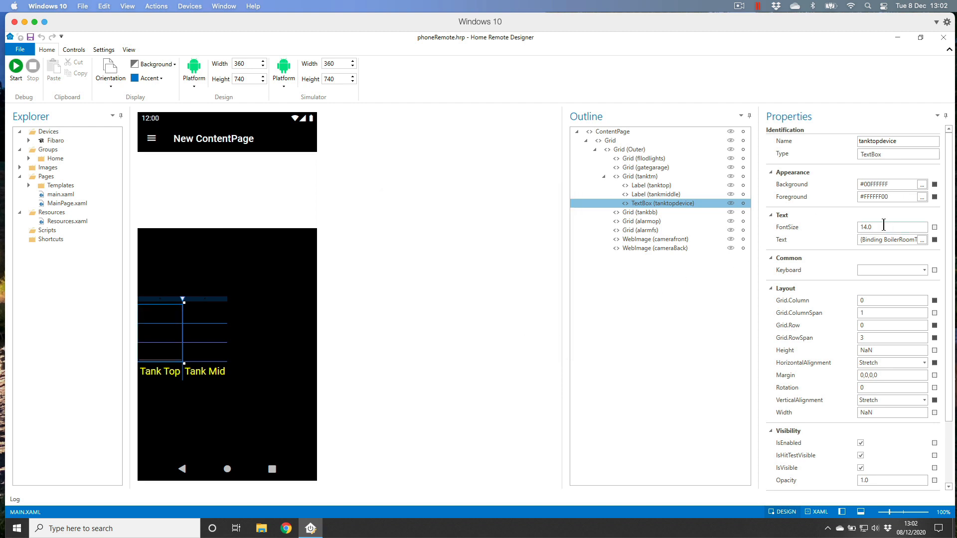
Set the font size of the tanktopdevice text box to 40
left_click_drag(884, 227, 849, 227)
type("40")
key("Tab")
Try Center as the horizontal alignment of the tanktopdevice text box and set it back to Stretch
left_click_drag(949, 368, 951, 399)
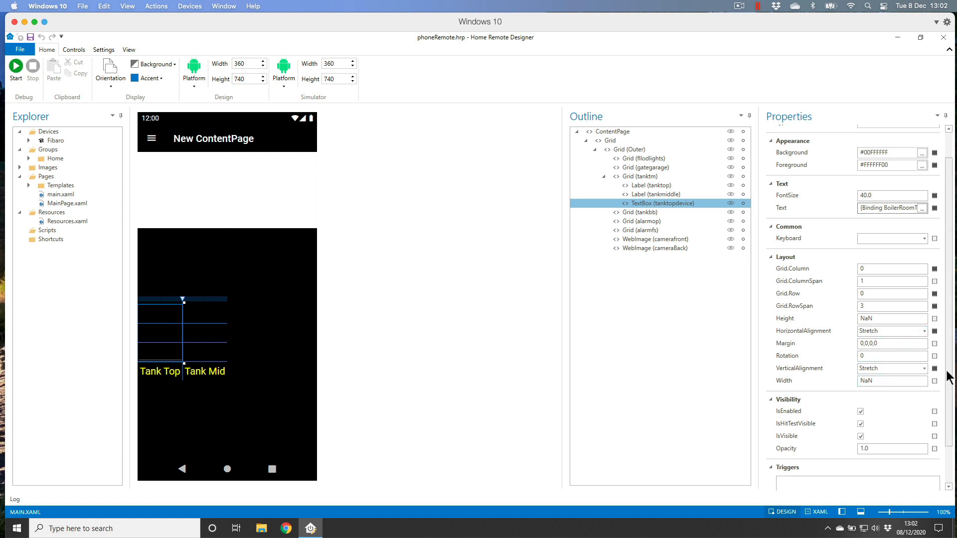
left_click(925, 331)
left_click(870, 356)
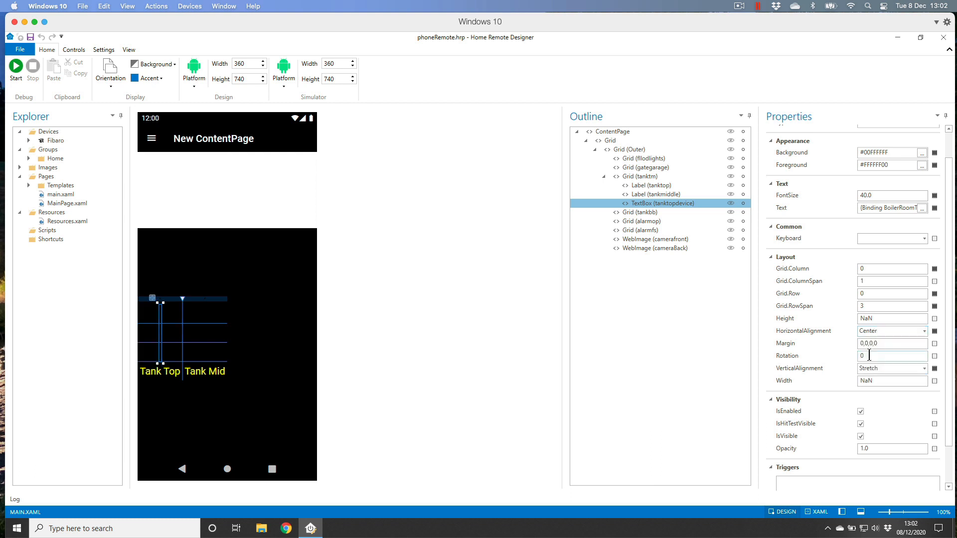
left_click(925, 331)
left_click(883, 376)
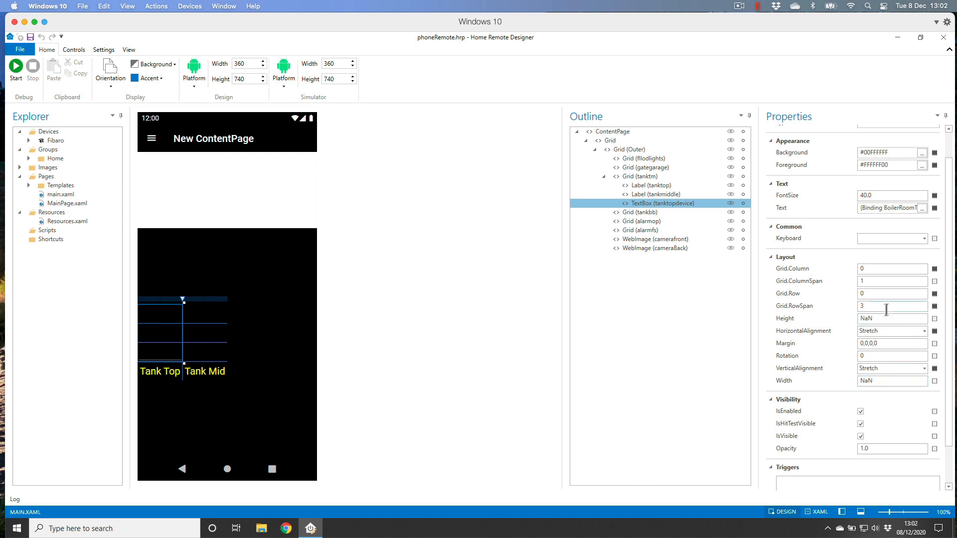
Simulate the page again to check the restyled temperature text above Tank Top, and stop the simulation
left_click_drag(947, 348, 944, 305)
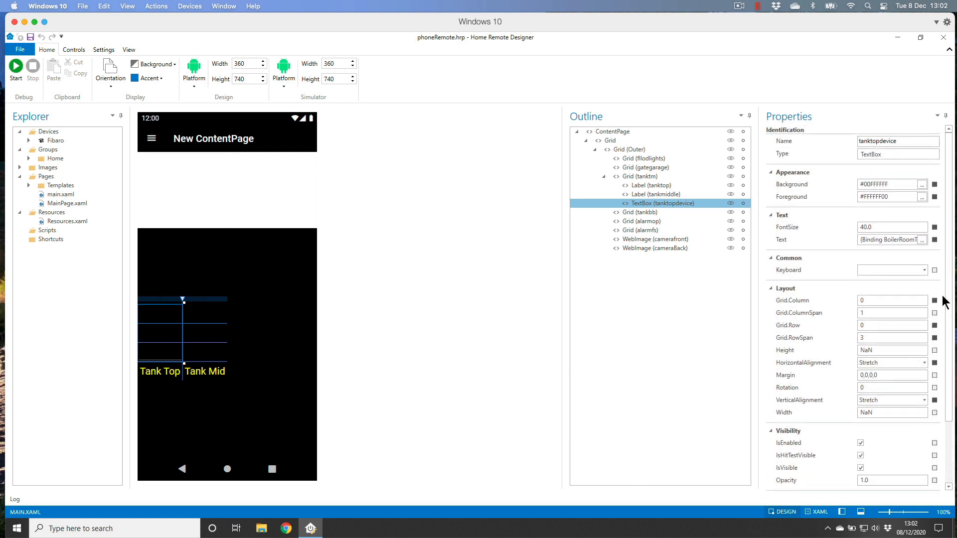
left_click(20, 67)
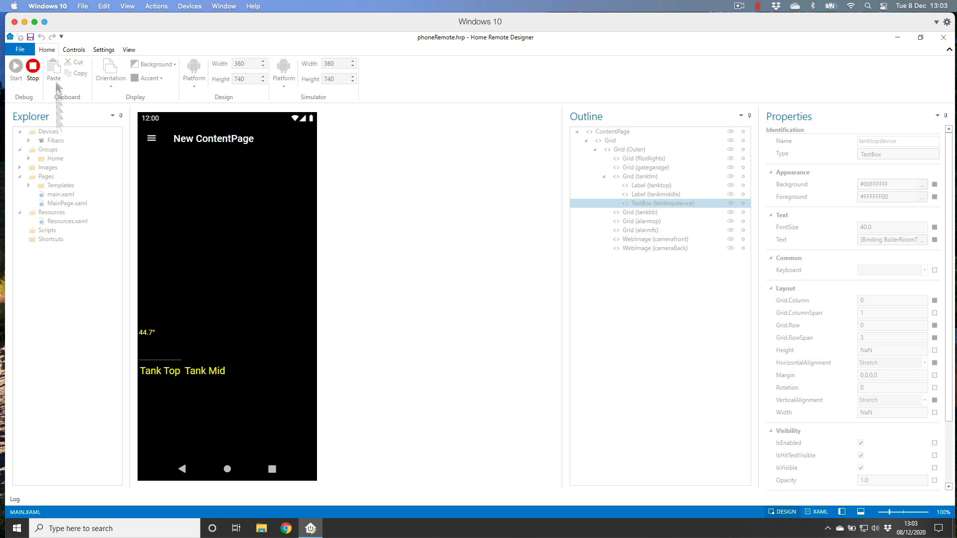
left_click(33, 67)
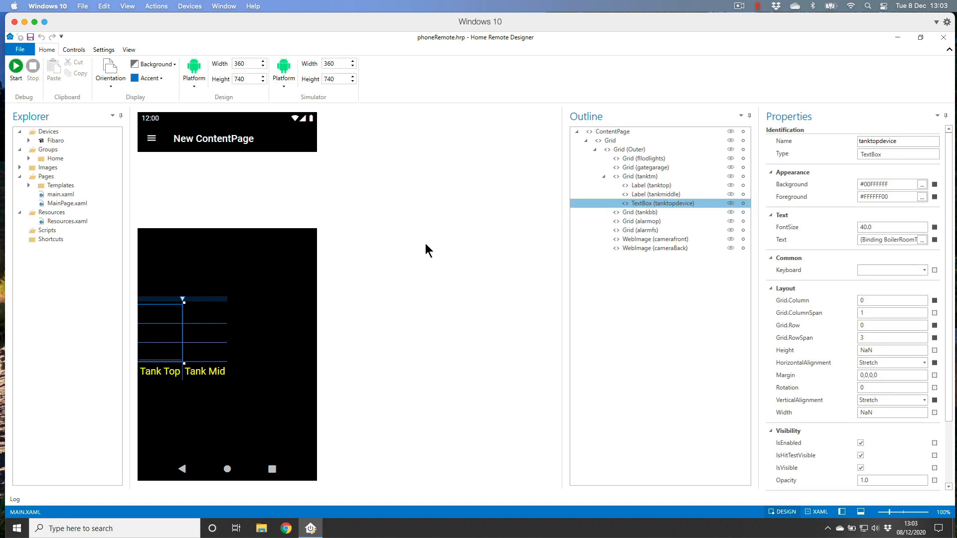
Add a text box above the Tank Mid label in column 1 of the tanktm grid, spanning the first three rows, and name it tankmiddledevice
left_click(213, 338)
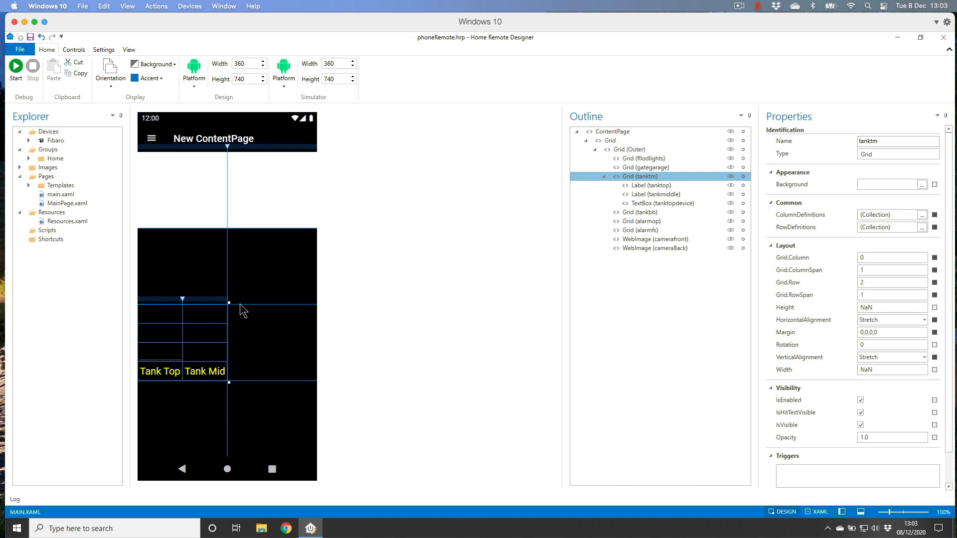
left_click(74, 50)
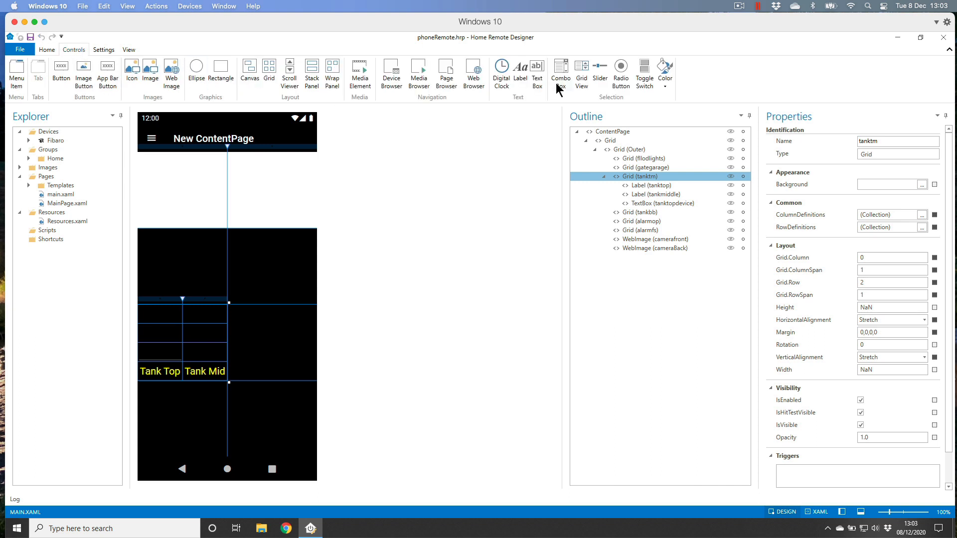
left_click(537, 74)
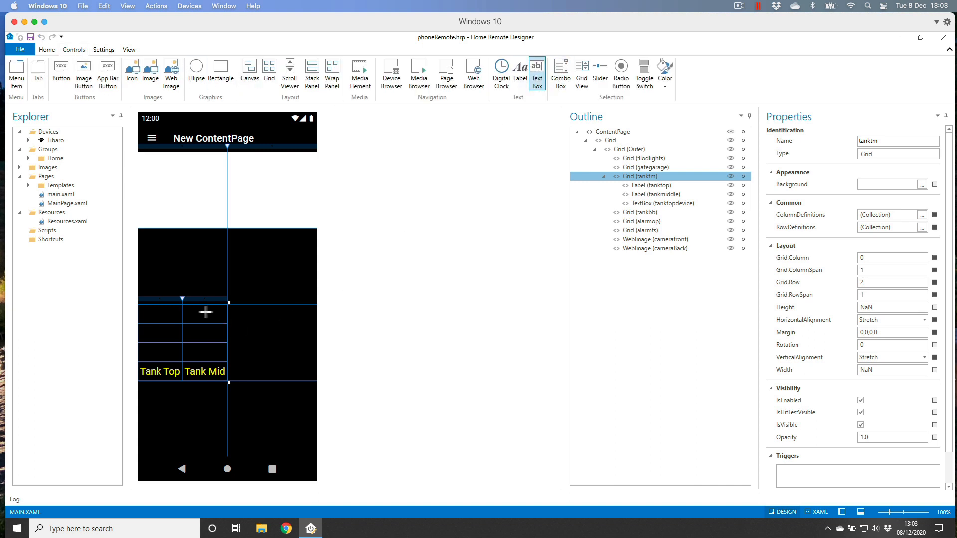
left_click_drag(185, 307, 223, 357)
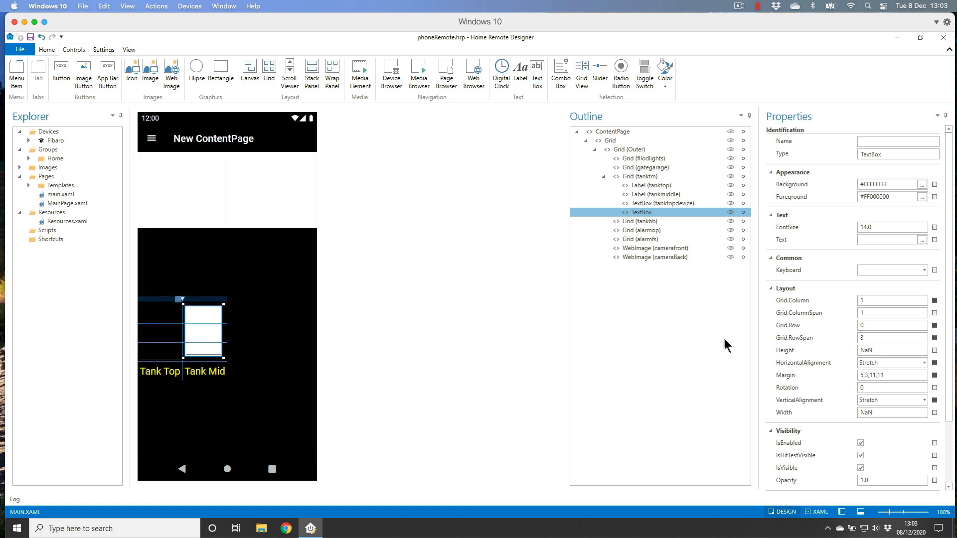
left_click(874, 139)
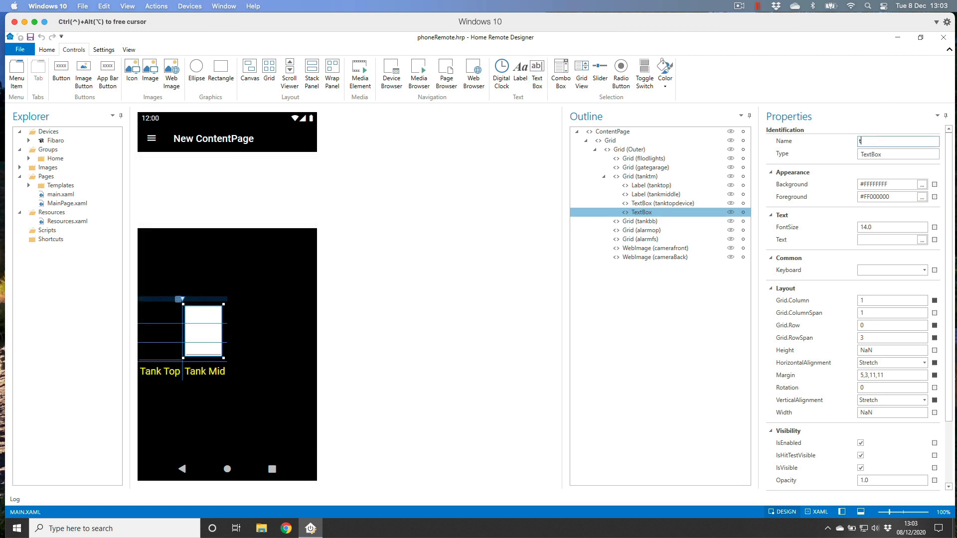
type("tankmiddledevice")
key("Return")
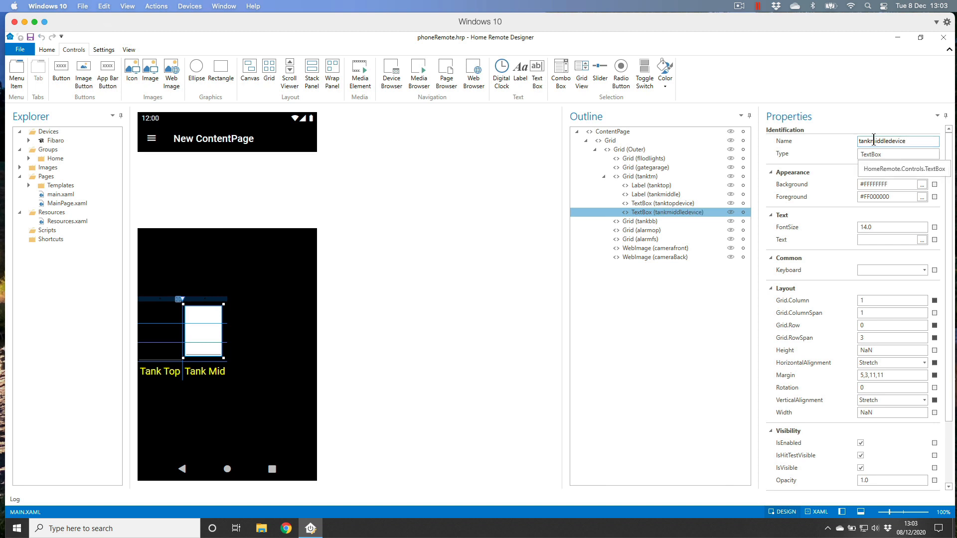
Give the tankmiddledevice text box no background color and a yellow foreground, #FFFFFF00
left_click(923, 185)
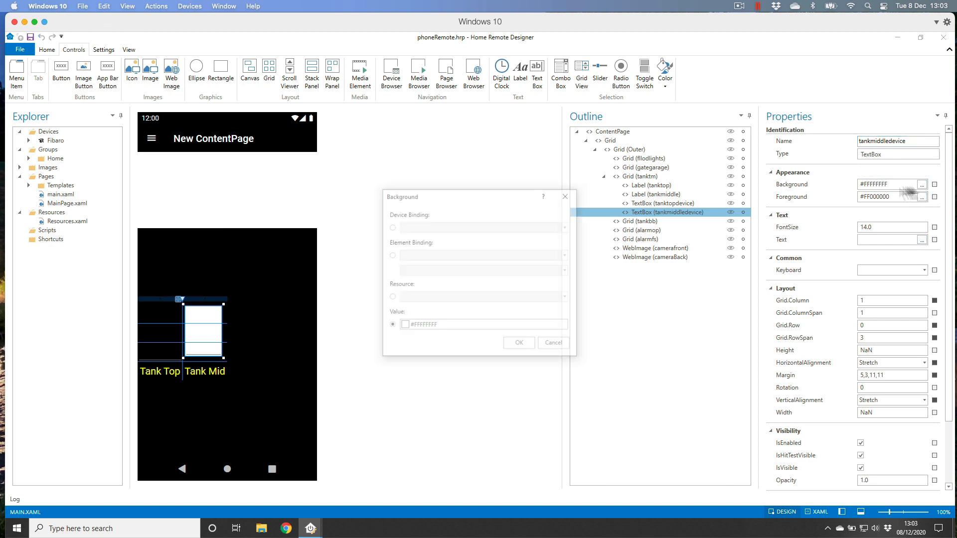
left_click(408, 331)
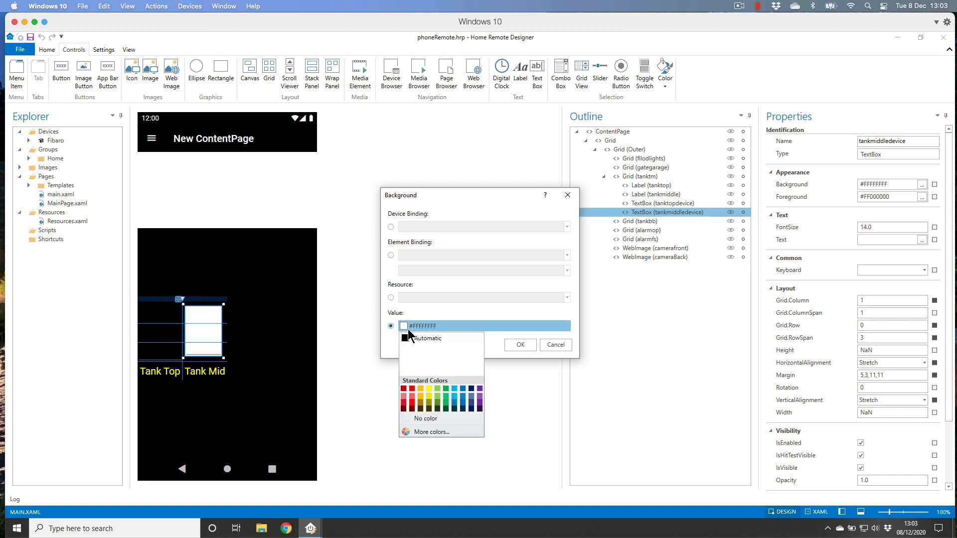
left_click(426, 418)
left_click(509, 346)
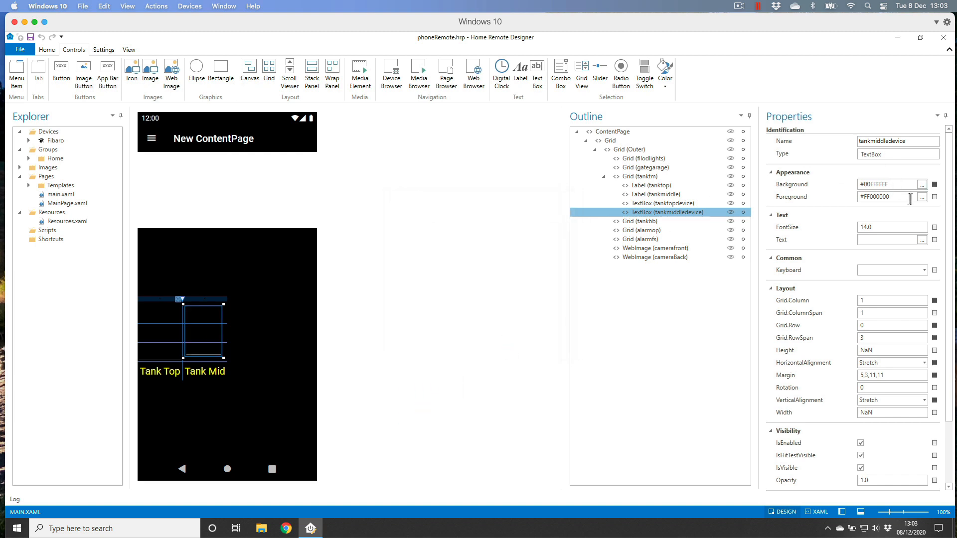
left_click(923, 197)
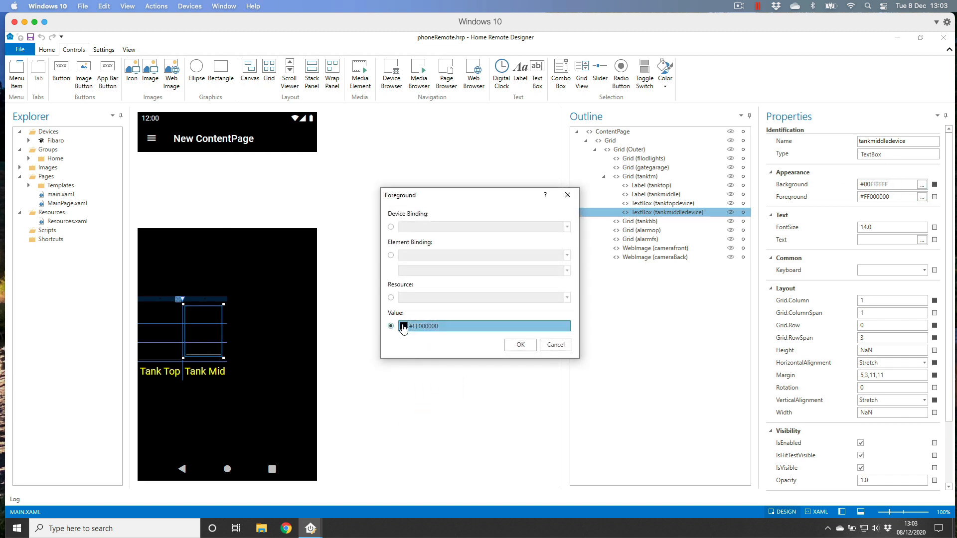
left_click(424, 326)
left_click(429, 390)
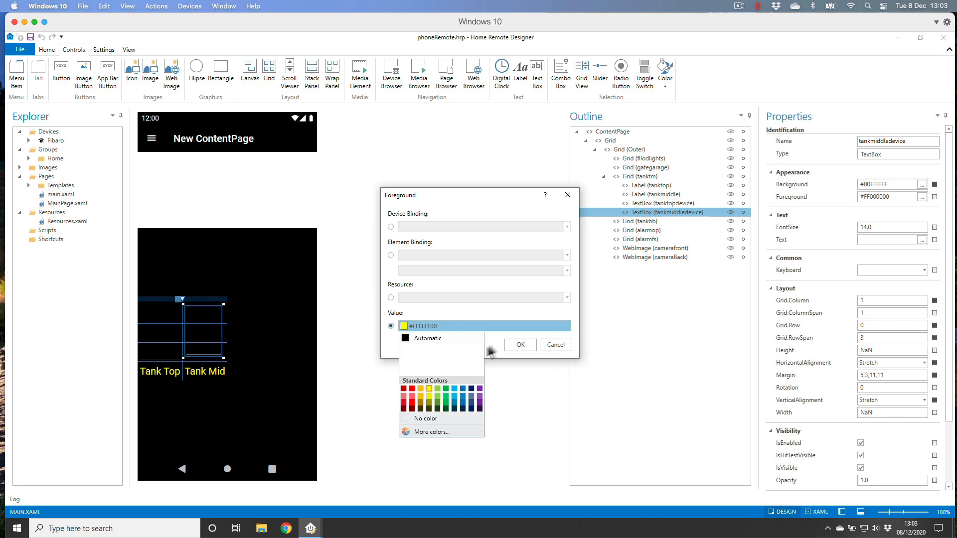
left_click(520, 345)
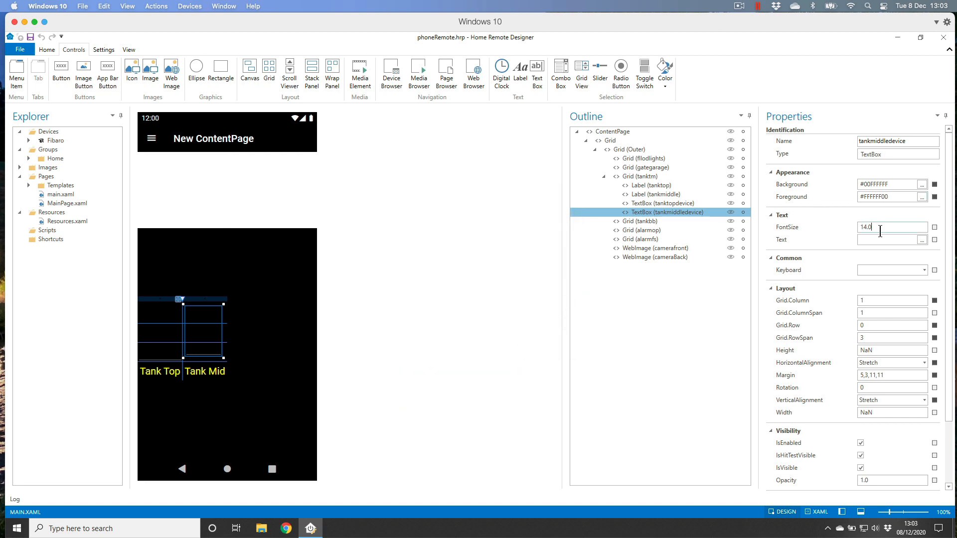
Check the font size used by tanktopdevice and set the font size of the tankmiddledevice text box to 40
left_click_drag(880, 230, 849, 233)
left_click(675, 205)
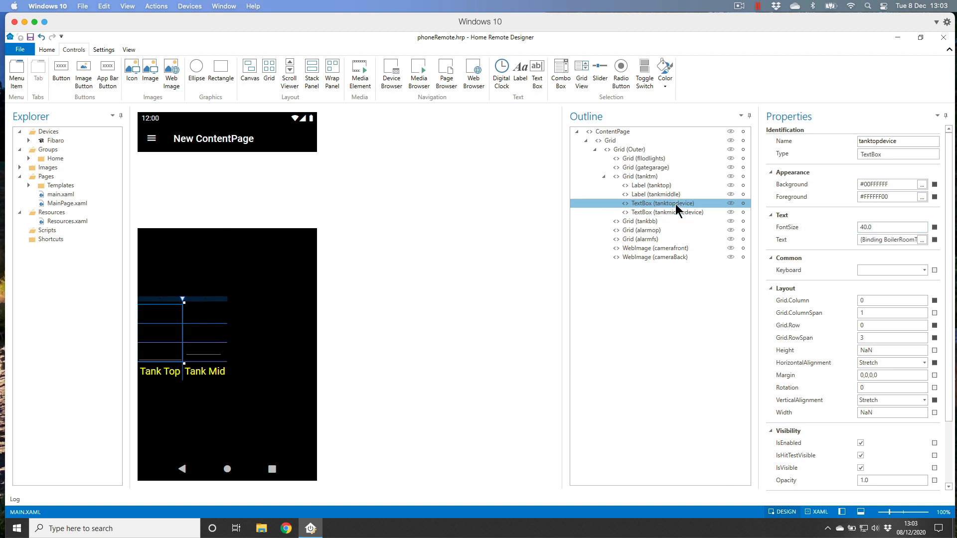
left_click(687, 214)
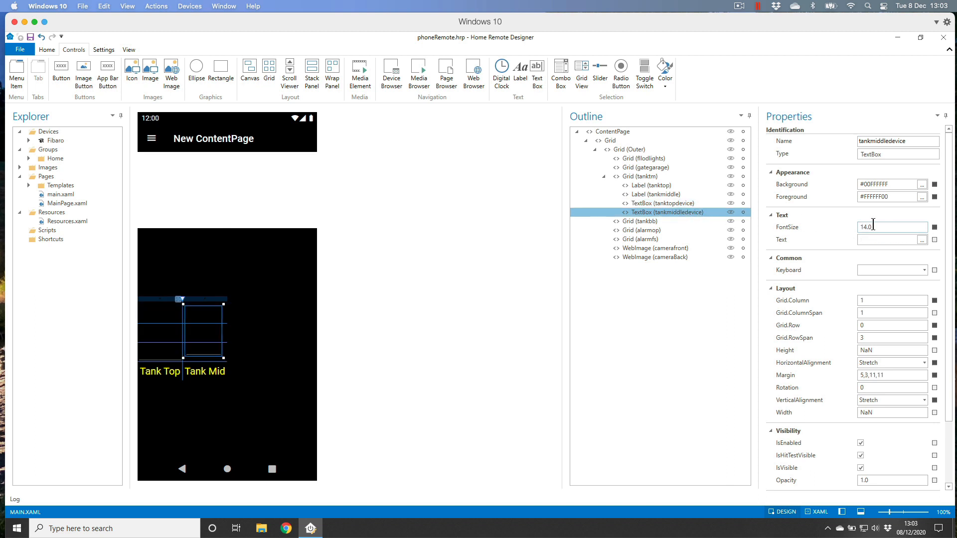
type("40")
key("Tab")
Bind the text of the tankmiddledevice text box to the device property BoilerRoomTankMiddle.Temperature
left_click(922, 240)
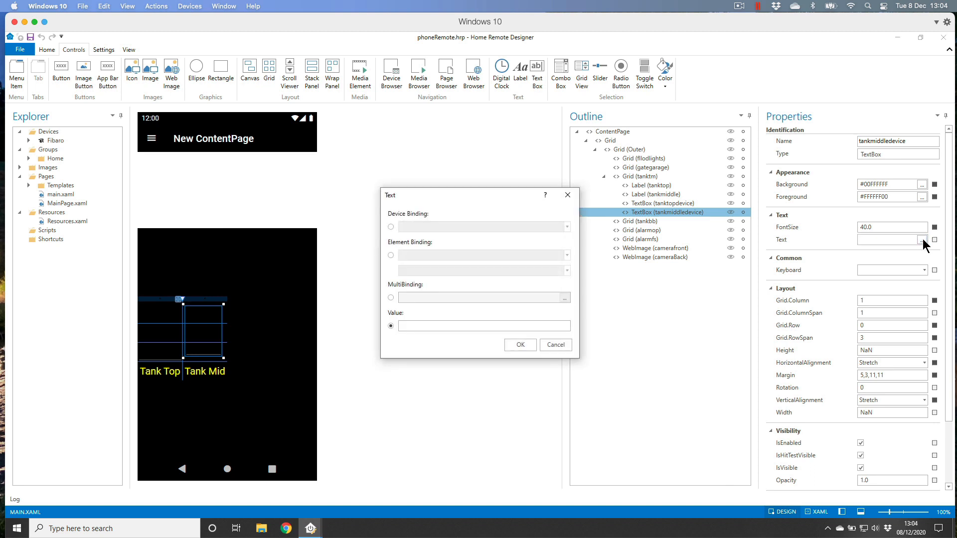
left_click(391, 227)
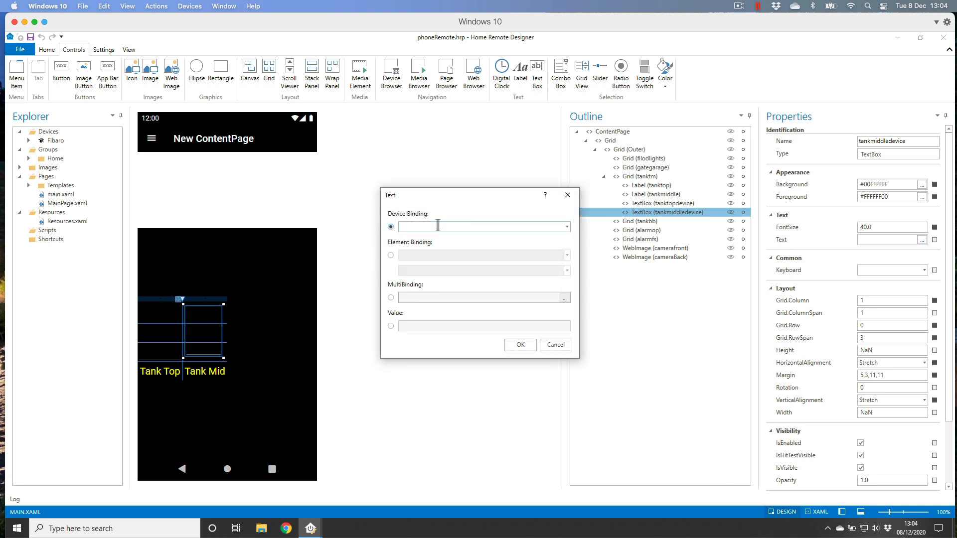
type("tankmid")
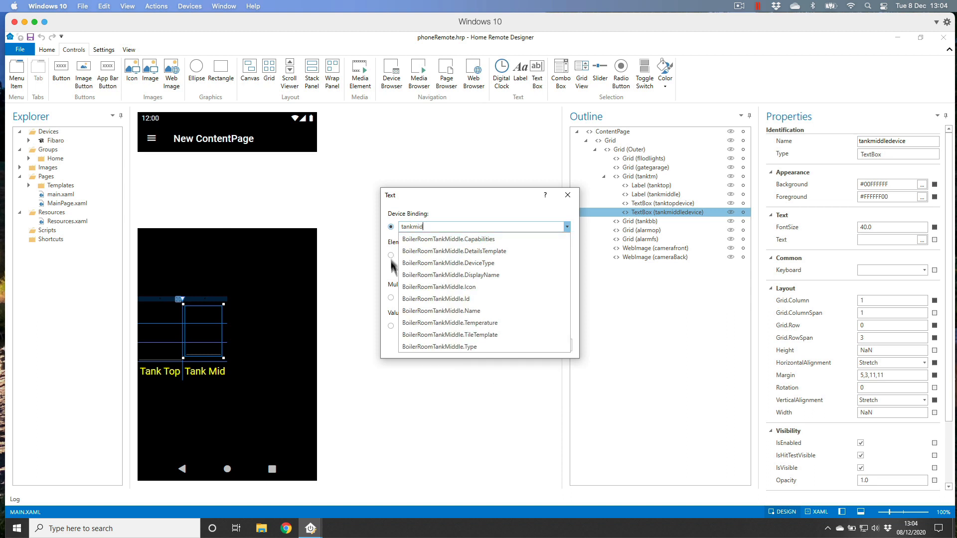
left_click(511, 323)
left_click(514, 342)
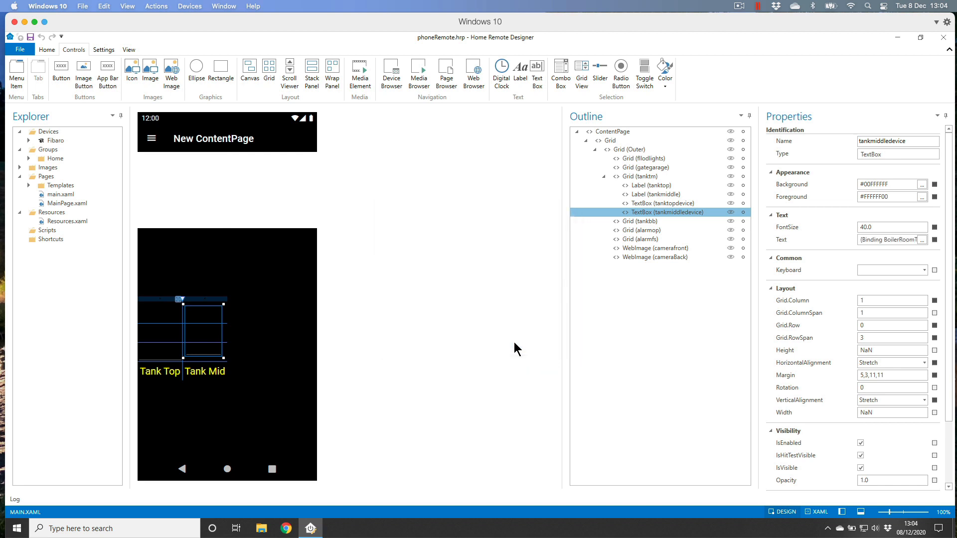
Reset the margin of the tankmiddledevice text box to 0,0,0,0 and save the project
left_click(935, 376)
left_click(920, 386)
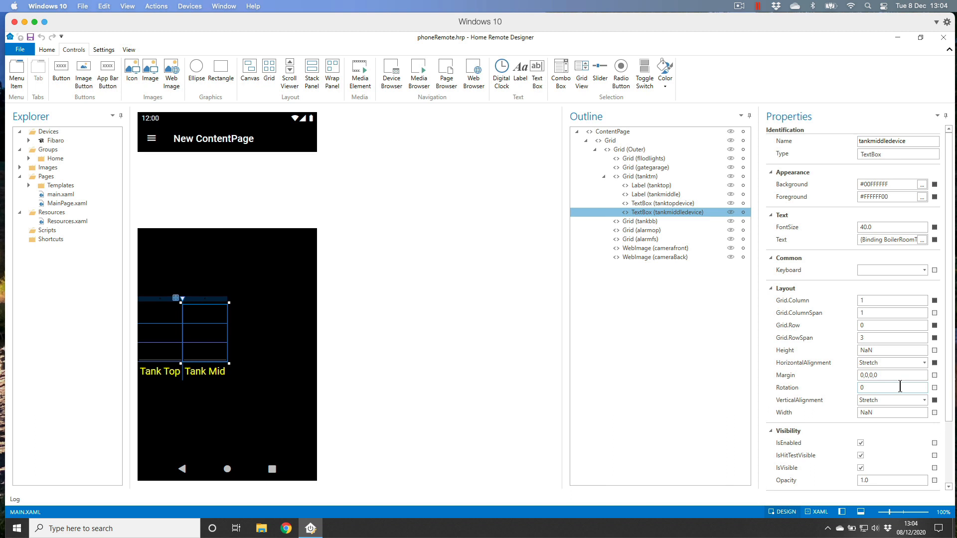
left_click(31, 37)
left_click(31, 38)
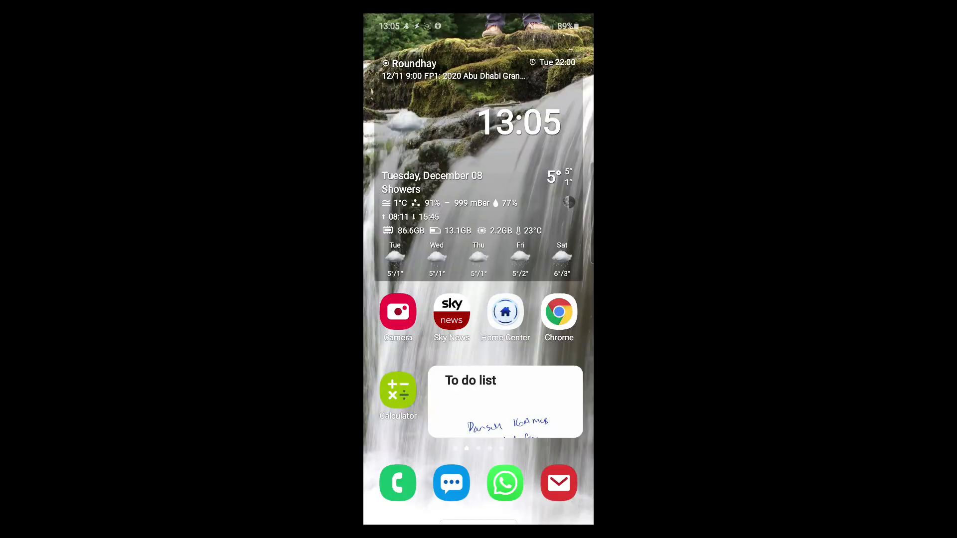
On the phone, switch to Dropbox and open phoneRemote.hrp from the homeRemote folder to check the tank temperatures
left_click_drag(548, 349, 409, 349)
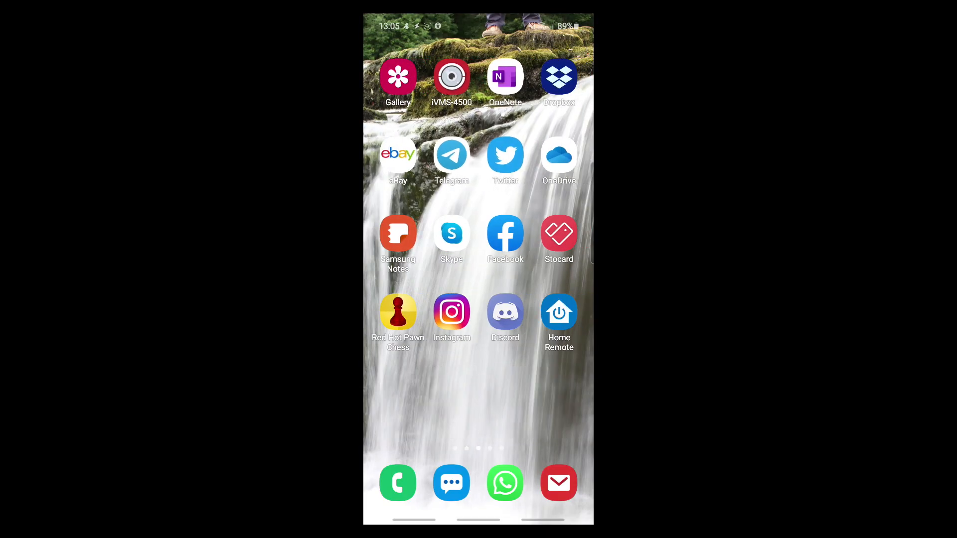
left_click(560, 77)
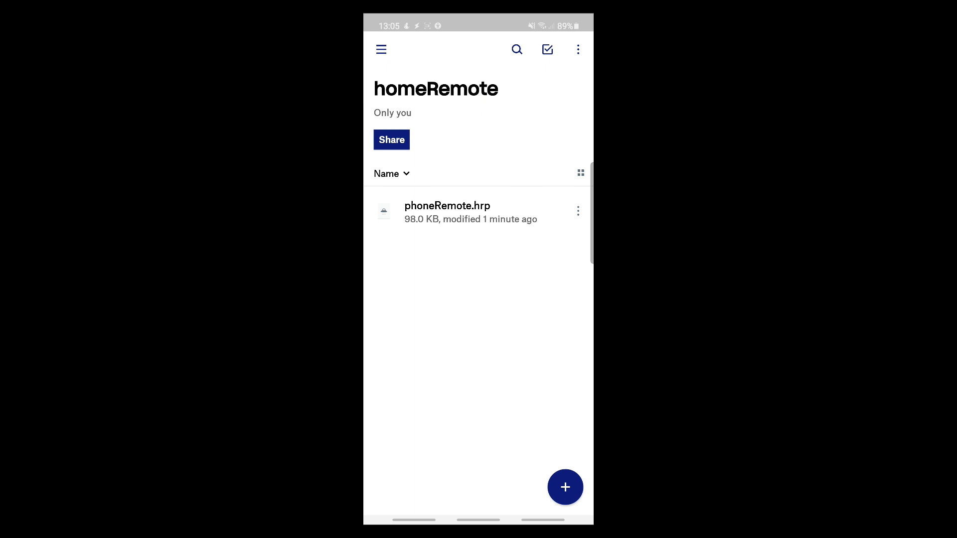
left_click(448, 212)
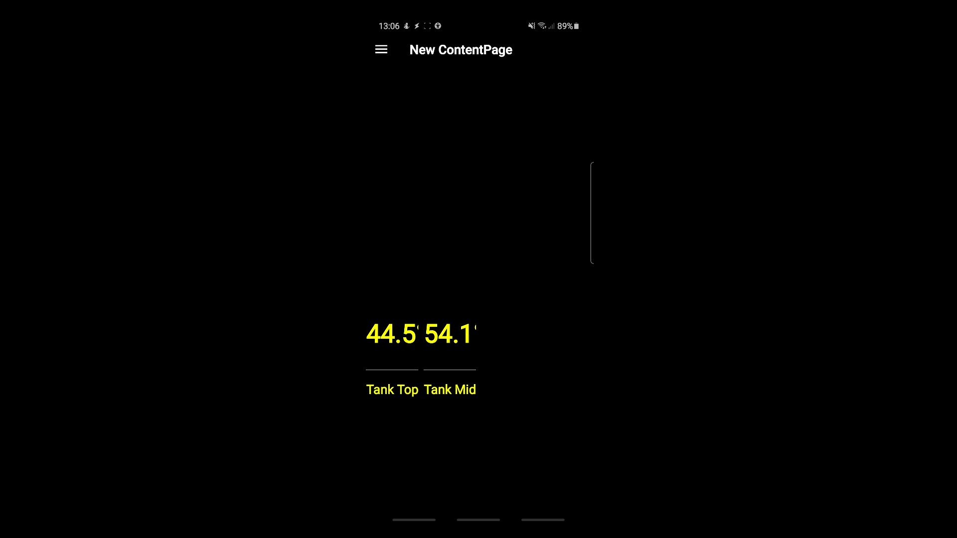
Return to Dropbox on the phone, refresh the homeRemote folder and reopen the updated phoneRemote.hrp
left_click_drag(543, 520, 543, 458)
left_click_drag(479, 279, 478, 329)
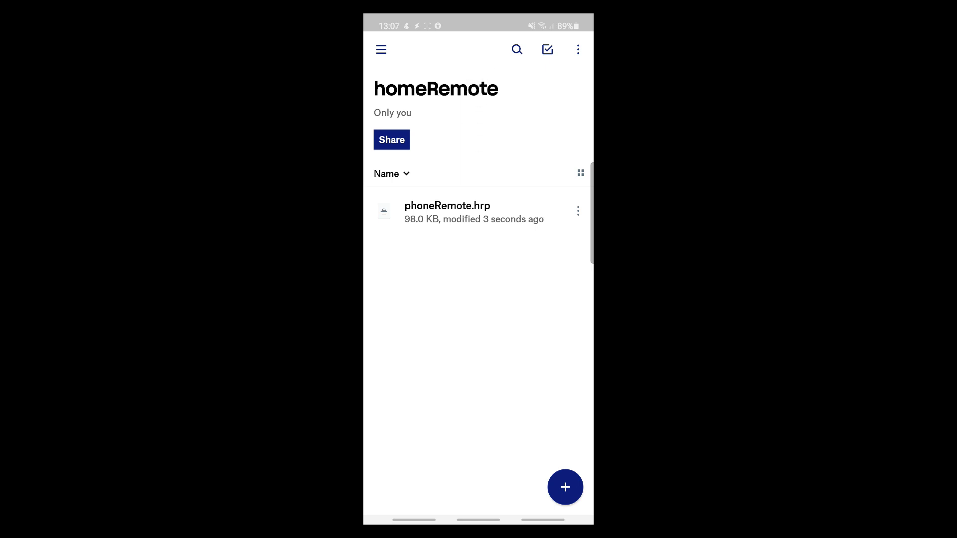
left_click(474, 212)
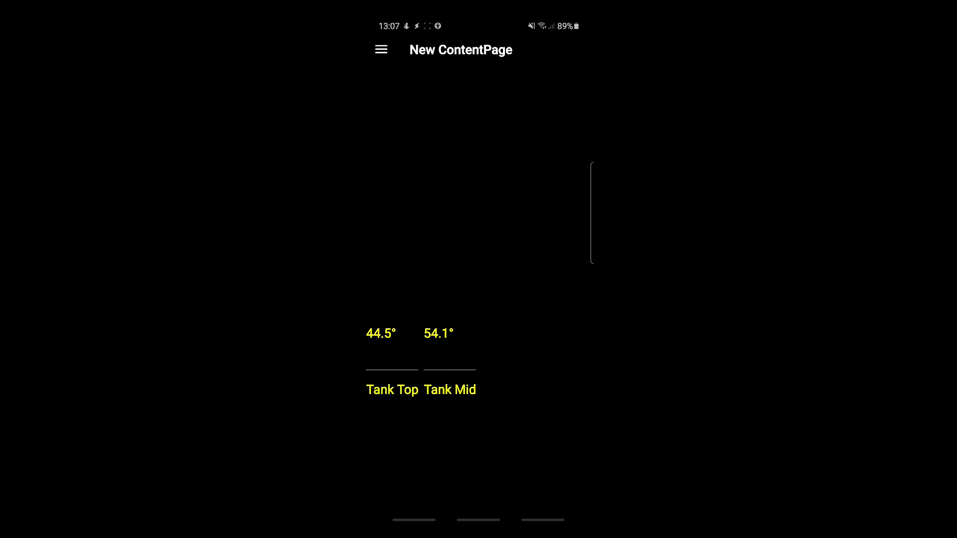
Switch back to Dropbox, refresh the homeRemote folder repeatedly and open the newly saved phoneRemote.hrp to check the temperature text layout
key("alt+Tab")
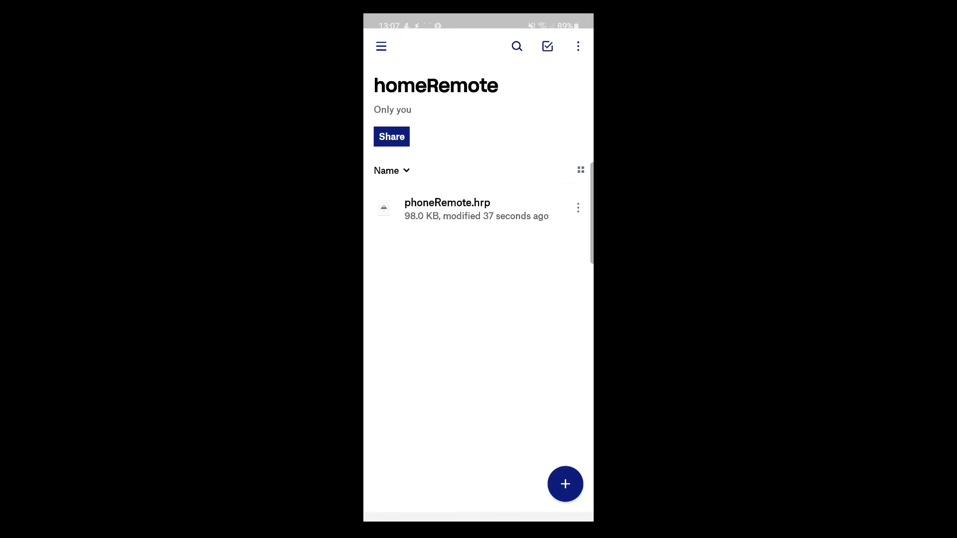
left_click_drag(478, 260, 479, 399)
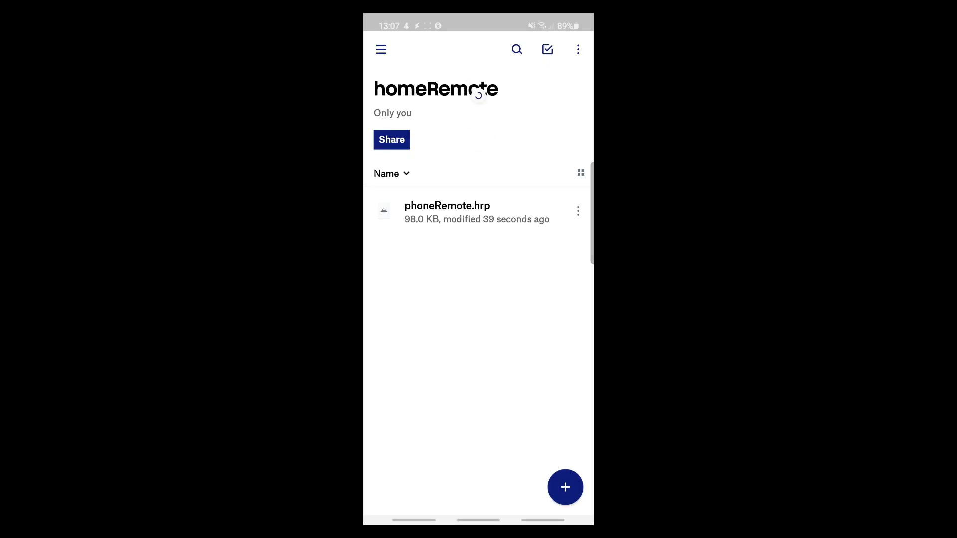
left_click_drag(479, 259, 479, 399)
left_click_drag(478, 259, 478, 399)
left_click_drag(478, 259, 478, 399)
left_click_drag(478, 259, 479, 398)
left_click_drag(478, 260, 479, 399)
left_click(476, 212)
left_click(476, 211)
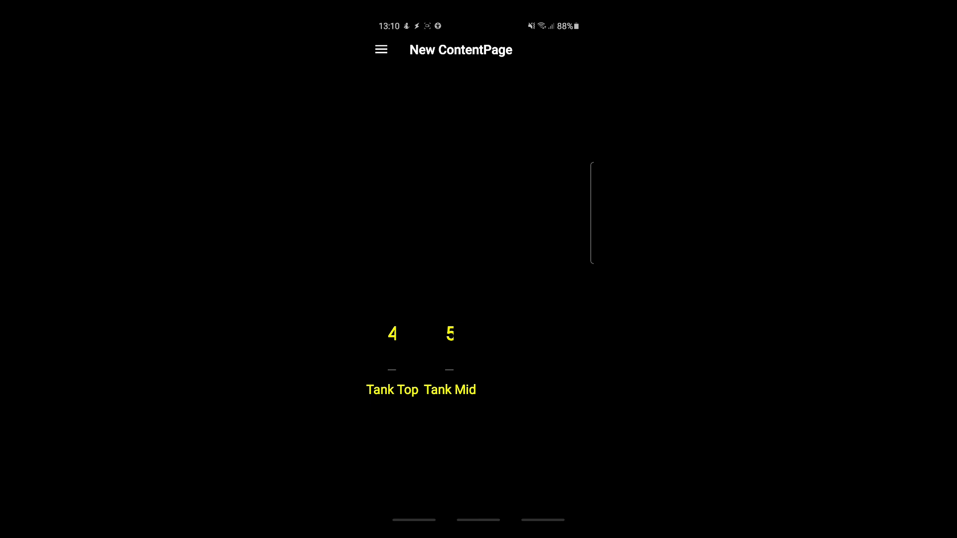
Reopen phoneRemote.hrp from Dropbox after each of two further project saves to recheck how the tank temperatures fit
left_click_drag(543, 520, 543, 479)
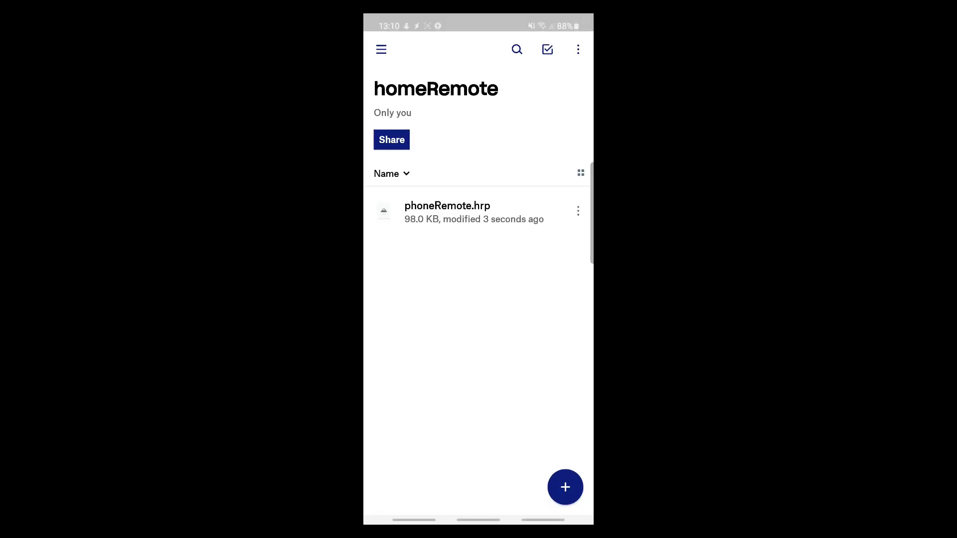
left_click(473, 212)
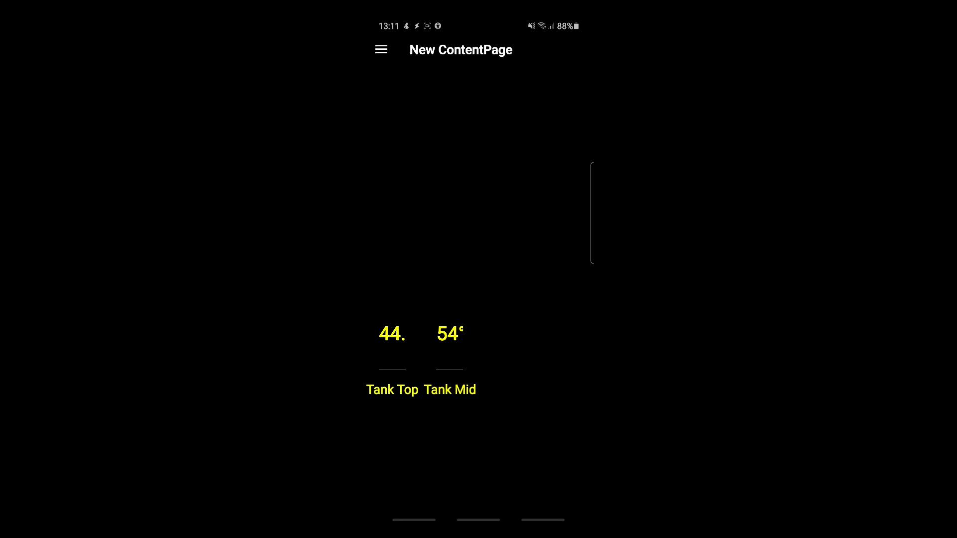
left_click_drag(543, 520, 543, 478)
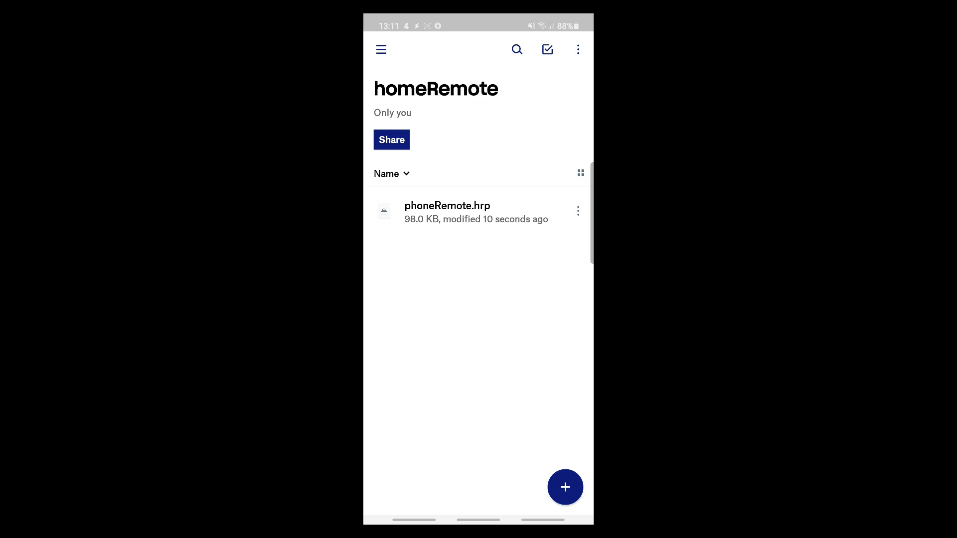
left_click(448, 212)
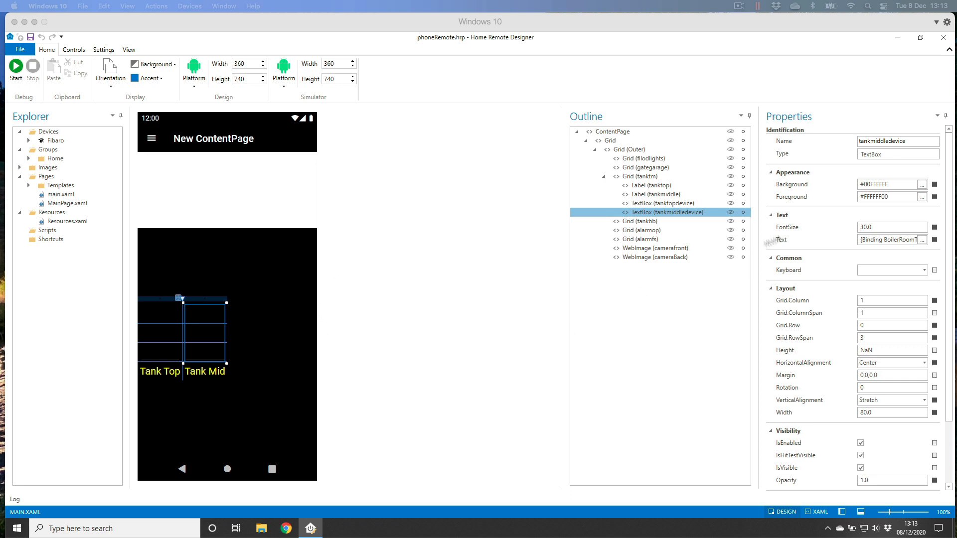
Set the width of the tanktopdevice text box to 85, trying 82 and 84 first
left_click(660, 205)
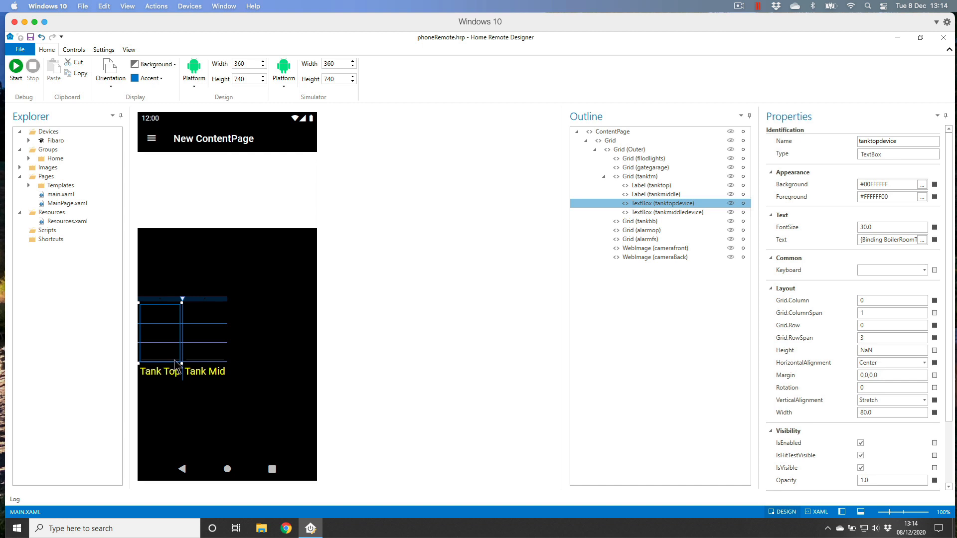
left_click_drag(876, 410, 846, 415)
type("82")
key("Tab")
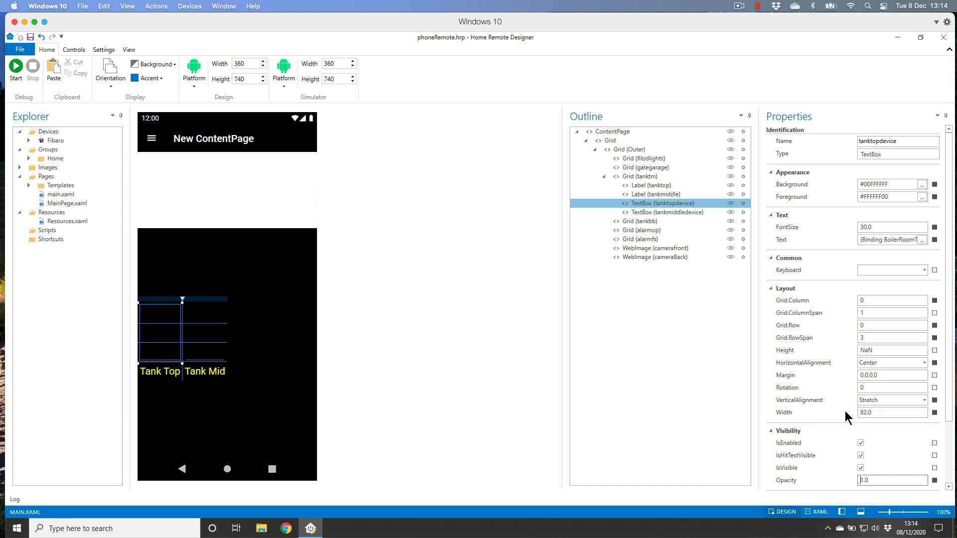
left_click_drag(879, 413, 843, 412)
type("84")
key("Tab")
left_click_drag(886, 413, 827, 414)
type("85")
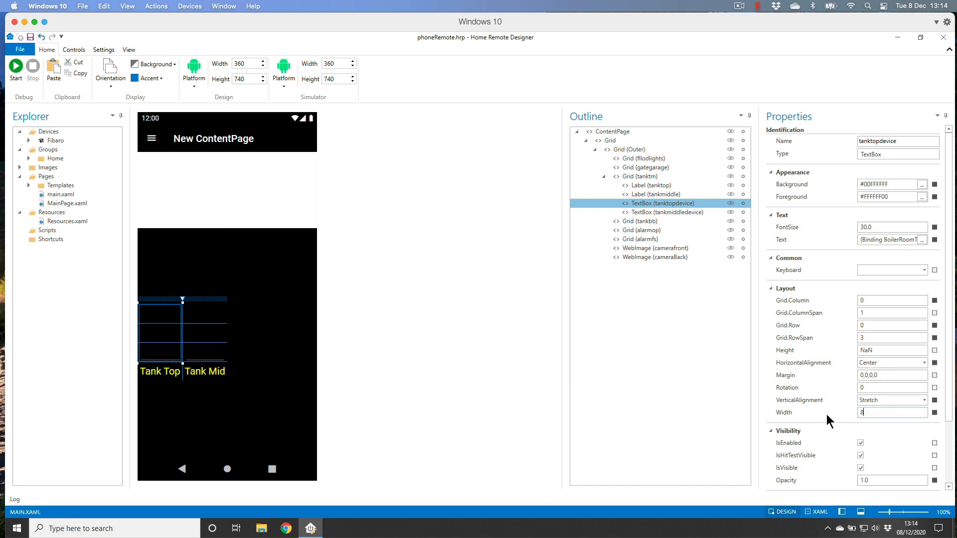
key("Tab")
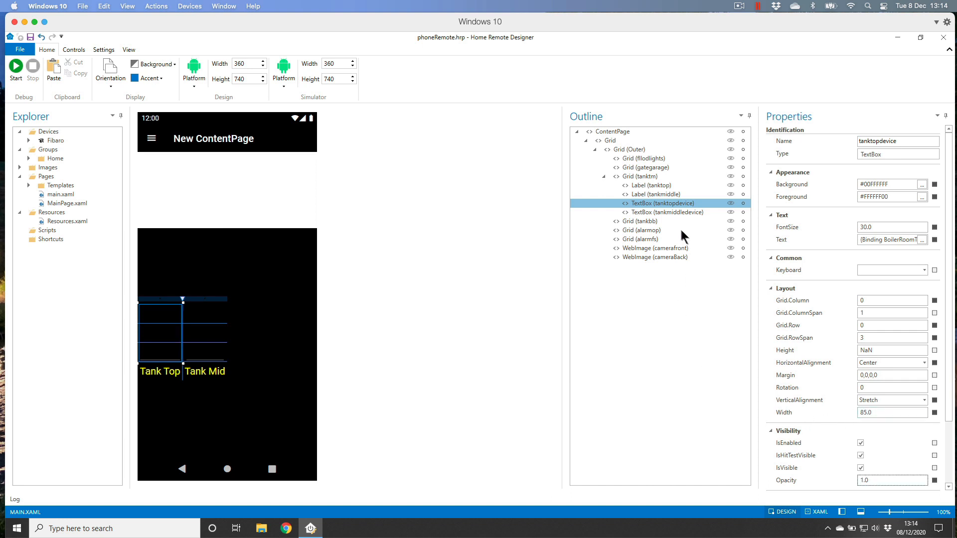
Set the width of the tankmiddledevice text box to 85
left_click(675, 212)
left_click_drag(858, 414, 875, 418)
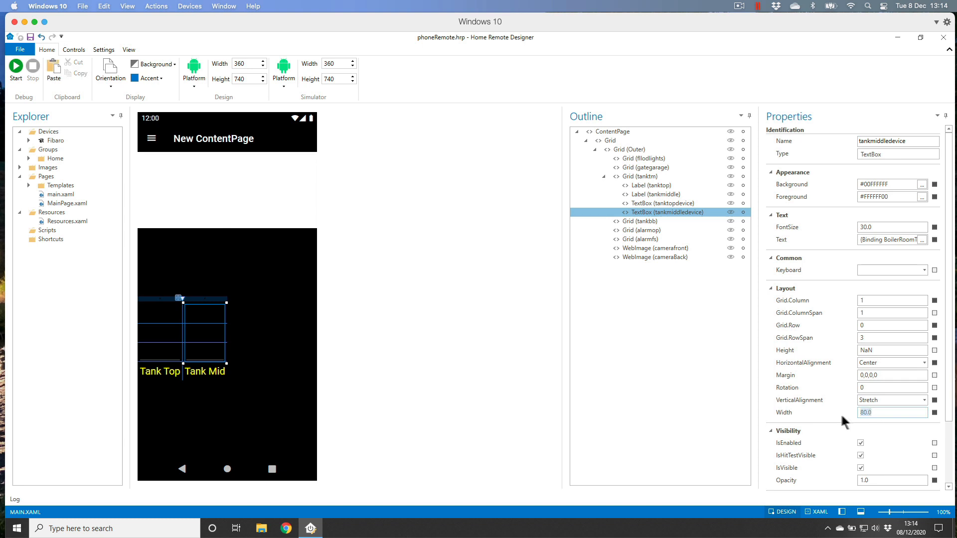
type("85")
key("Tab")
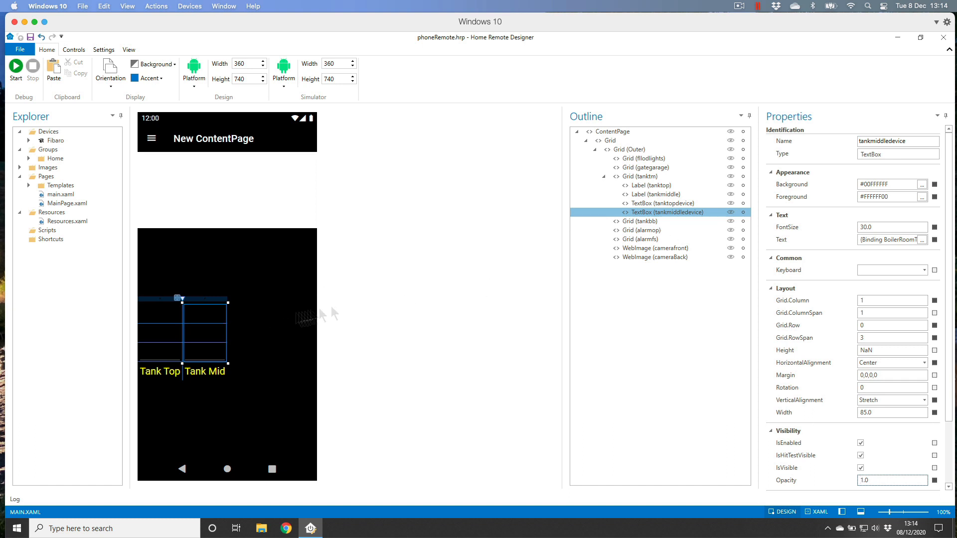
Copy the tankmiddledevice text box, paste the duplicate into the tanktm grid, and select the tankmiddle label
right_click(674, 212)
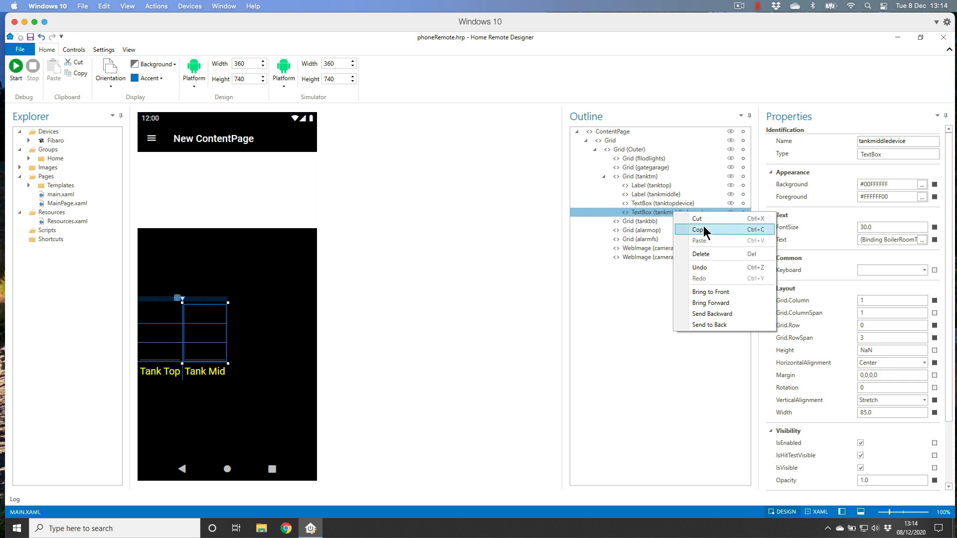
left_click(703, 227)
right_click(669, 214)
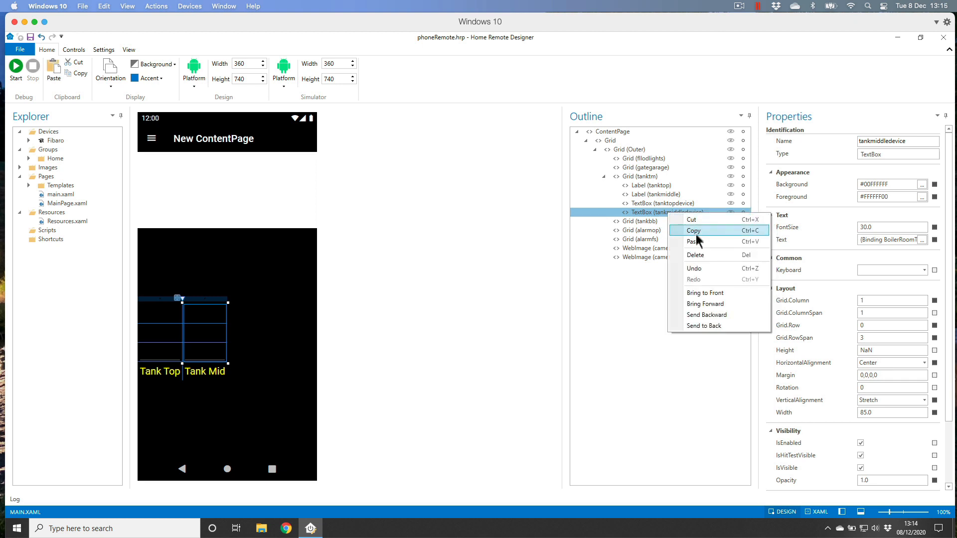
left_click(696, 240)
left_click(655, 195)
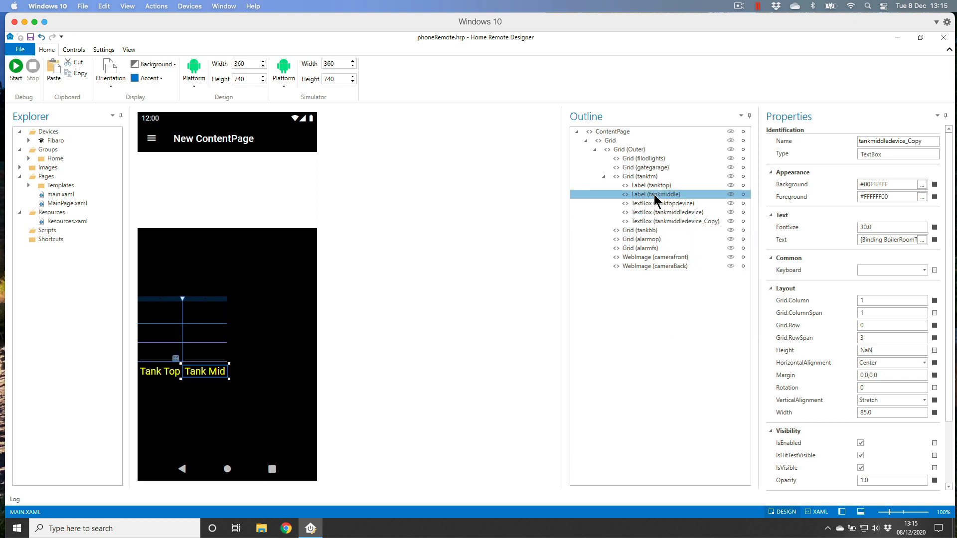
Paste one more copy of the text box into the tanktm grid and rename the first copy tankBottomdevice
right_click(655, 196)
left_click(686, 221)
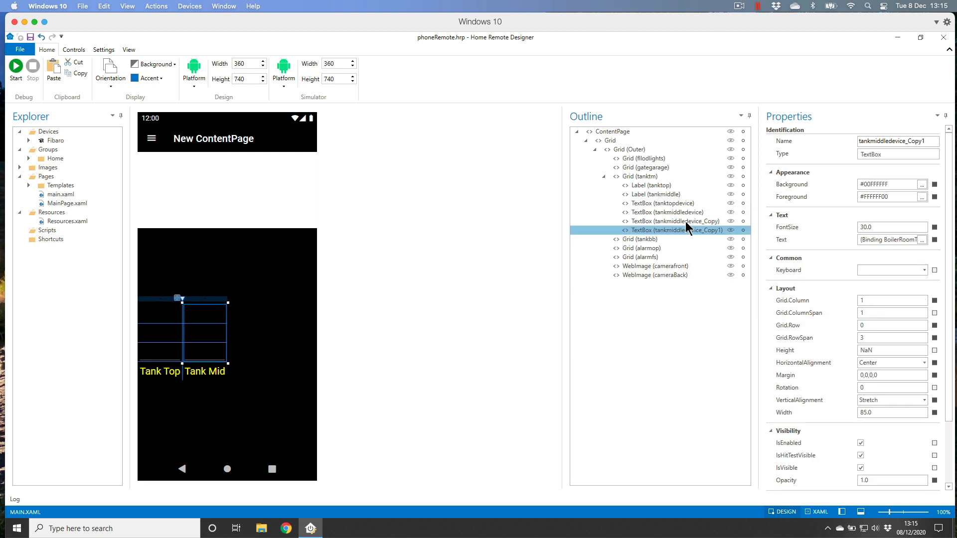
left_click(677, 222)
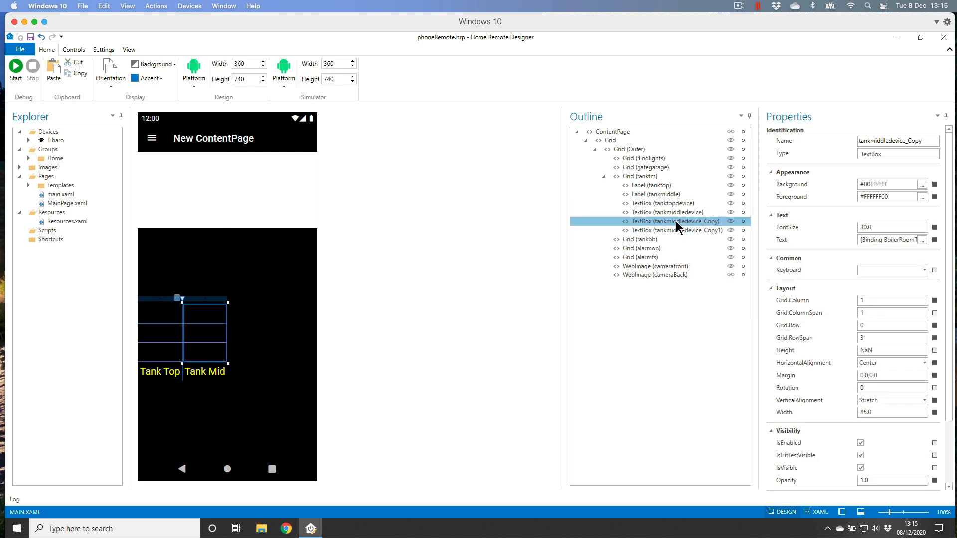
double_click(923, 141)
type("tank")
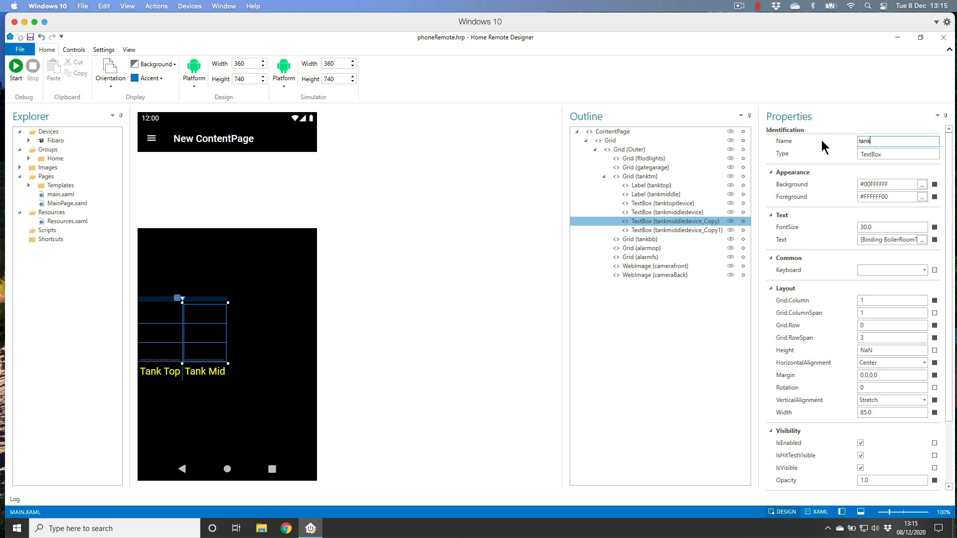
type("Bottomdevice")
key("Return")
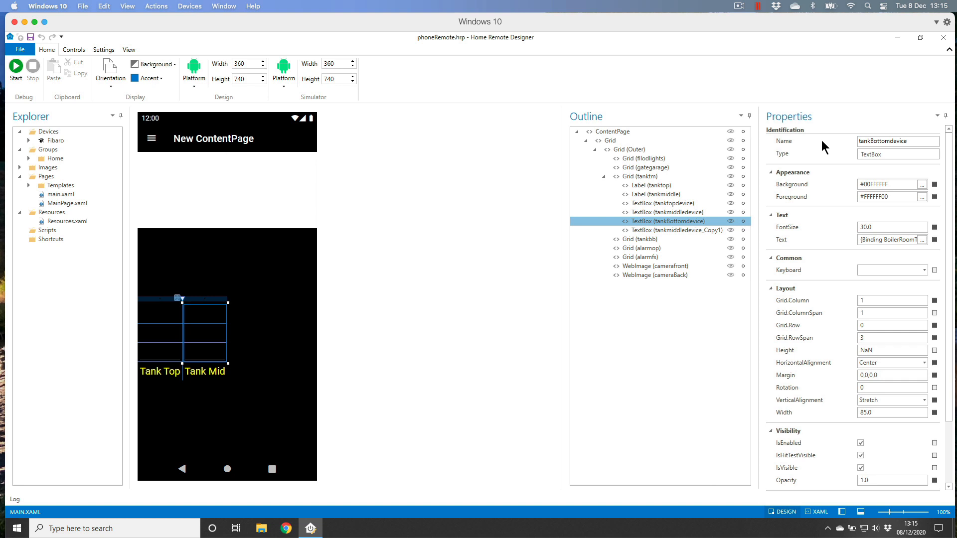
Delete the surplus tankmiddledevice_Copy1 text box from the tanktm grid
left_click(697, 230)
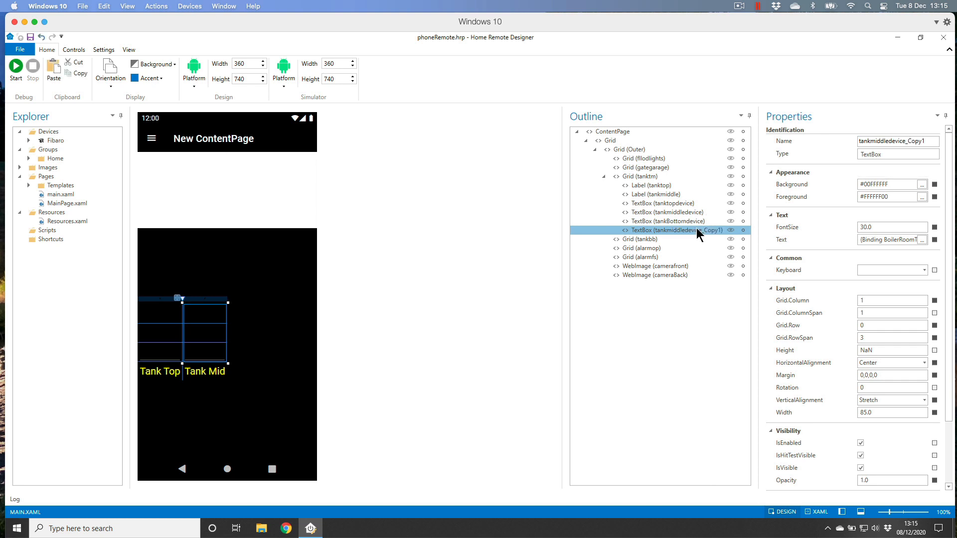
right_click(668, 229)
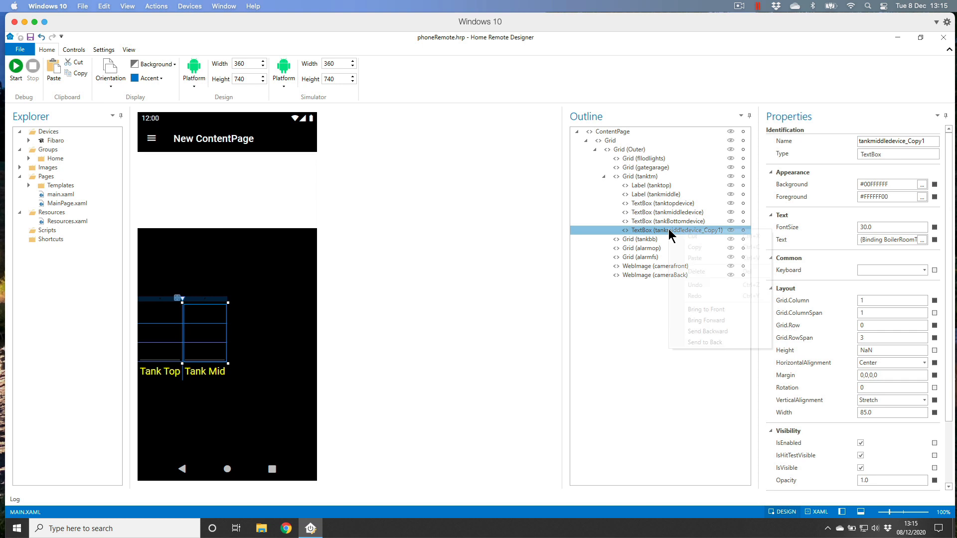
left_click(693, 268)
Duplicate the tanktop label within the tanktm grid and rename the copy tankbottom
left_click(646, 186)
right_click(649, 187)
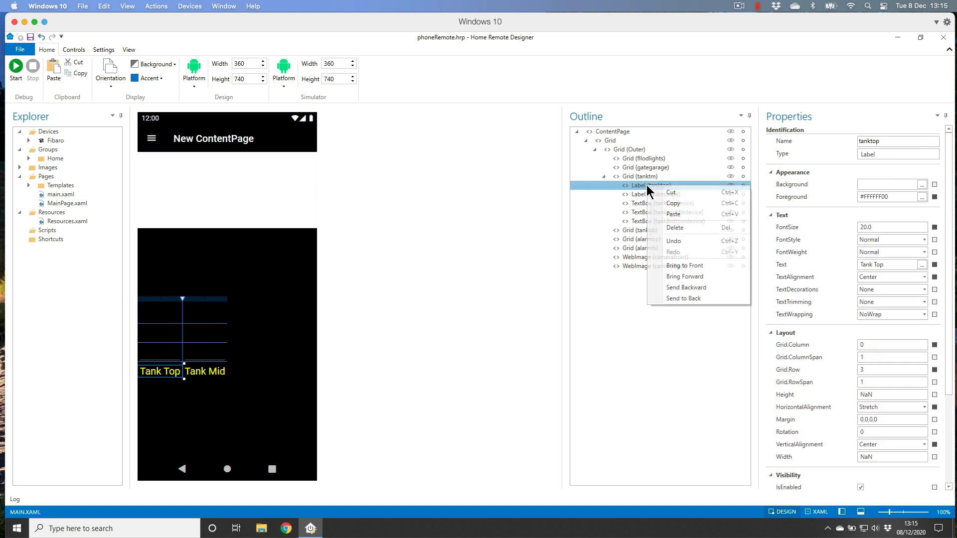
left_click(663, 209)
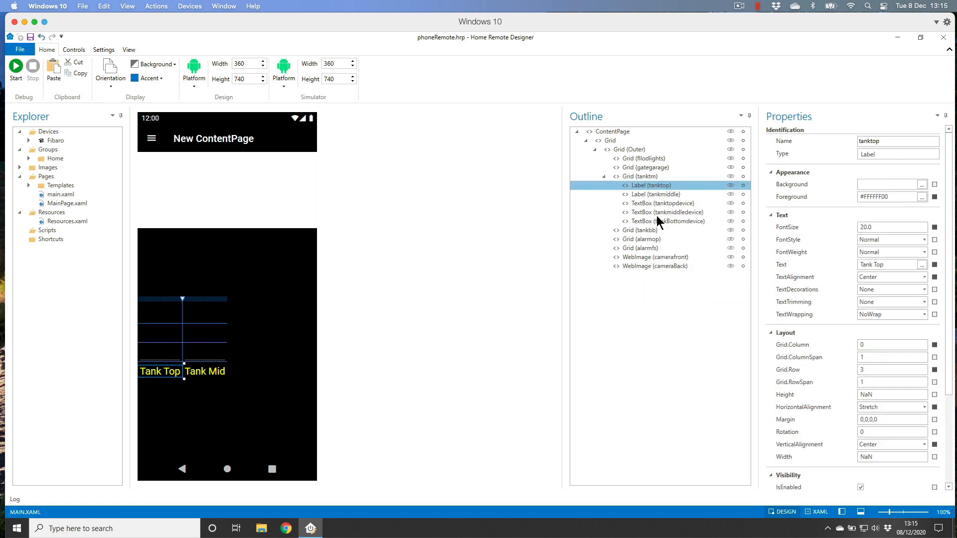
right_click(655, 189)
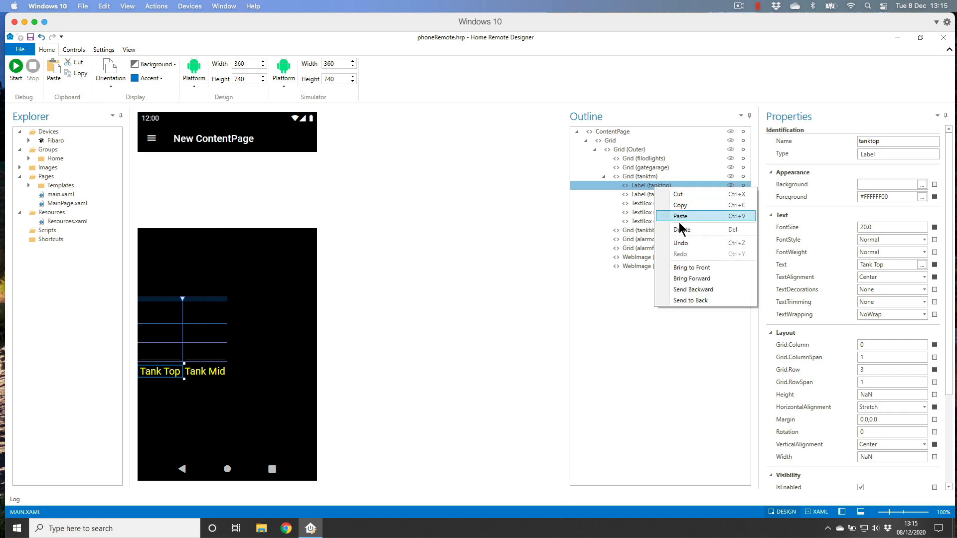
left_click(680, 216)
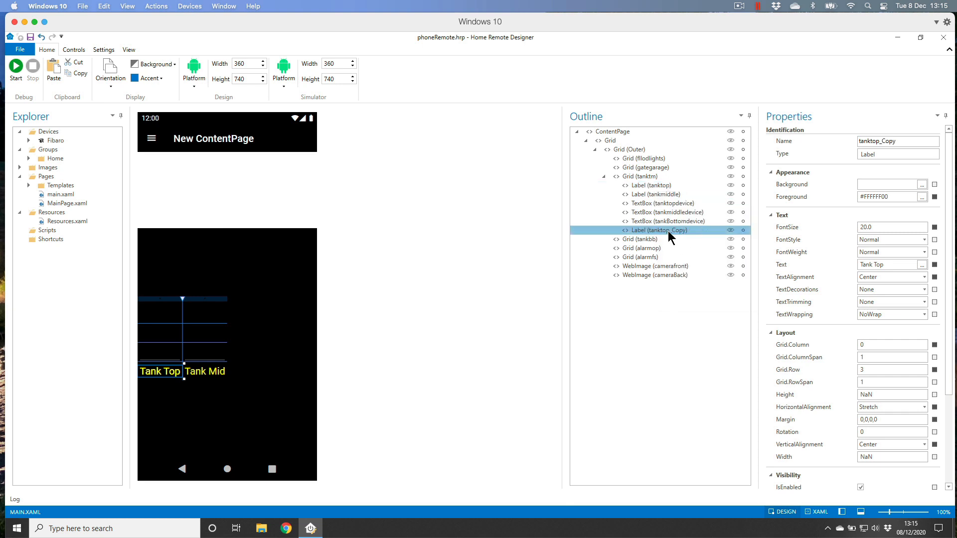
double_click(885, 141)
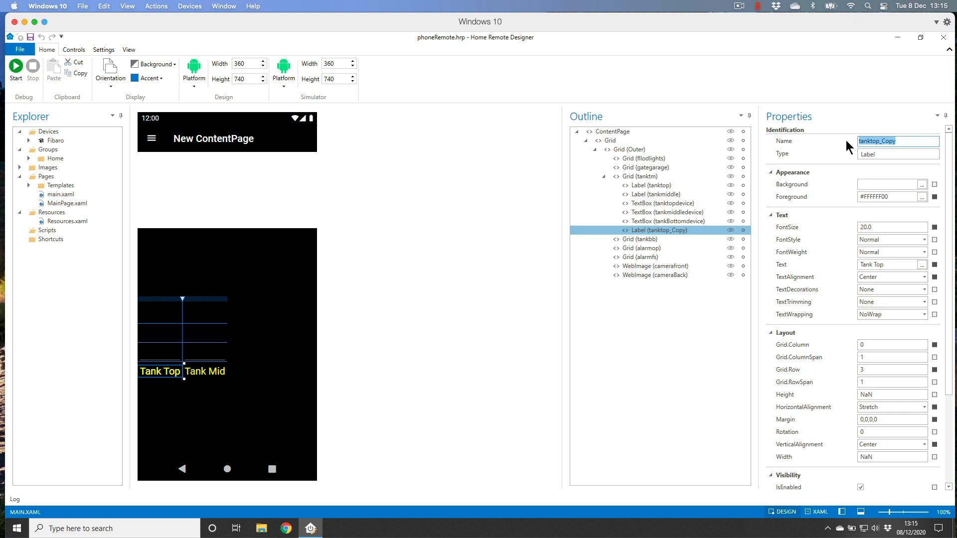
type("tankbottom")
key("Return")
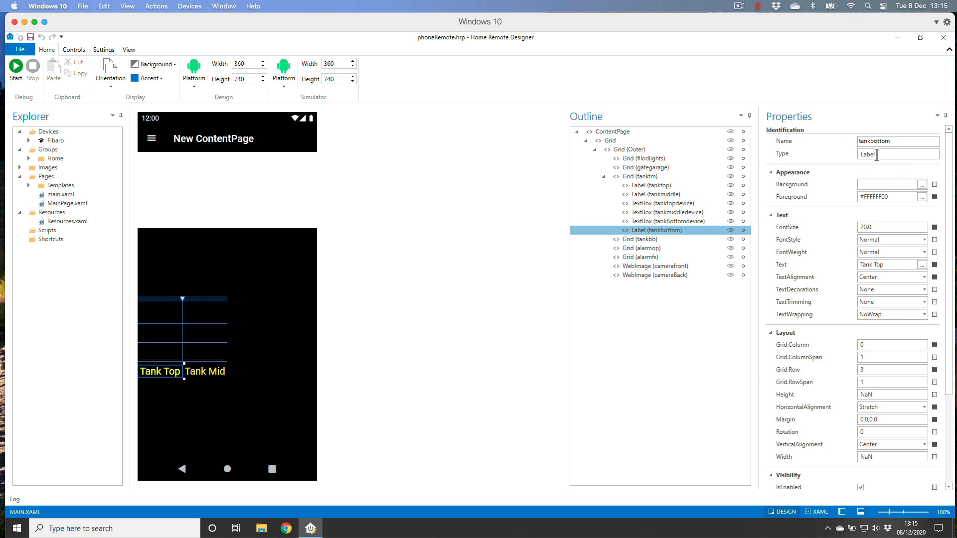
Set the text of the tankbottom label to "Tank Bot"
left_click(889, 266)
key("BackSpace")
key("BackSpace")
key("BackSpace")
type("Bot")
left_click(873, 344)
Move the tankbottom label and the tankBottomdevice text box from the tanktm grid into the tankbb grid
left_click(258, 347)
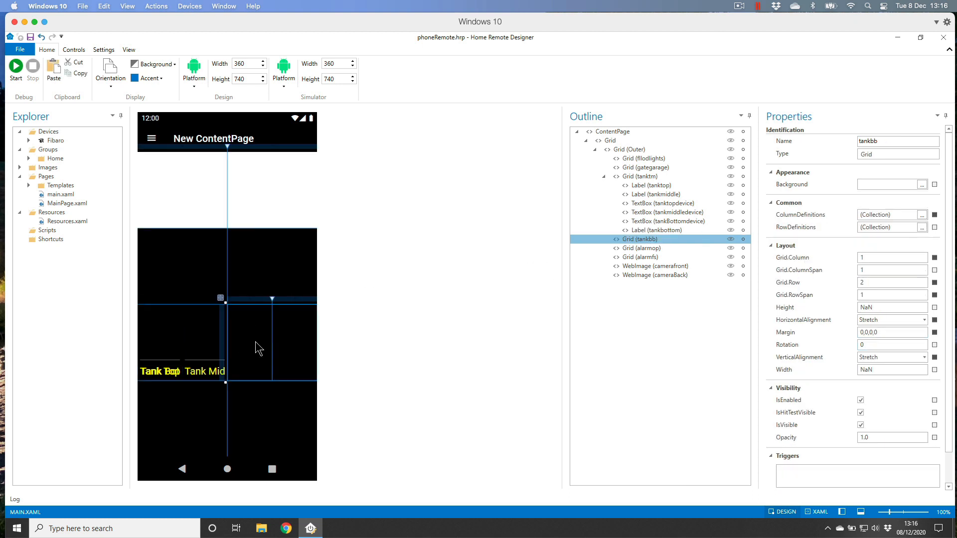
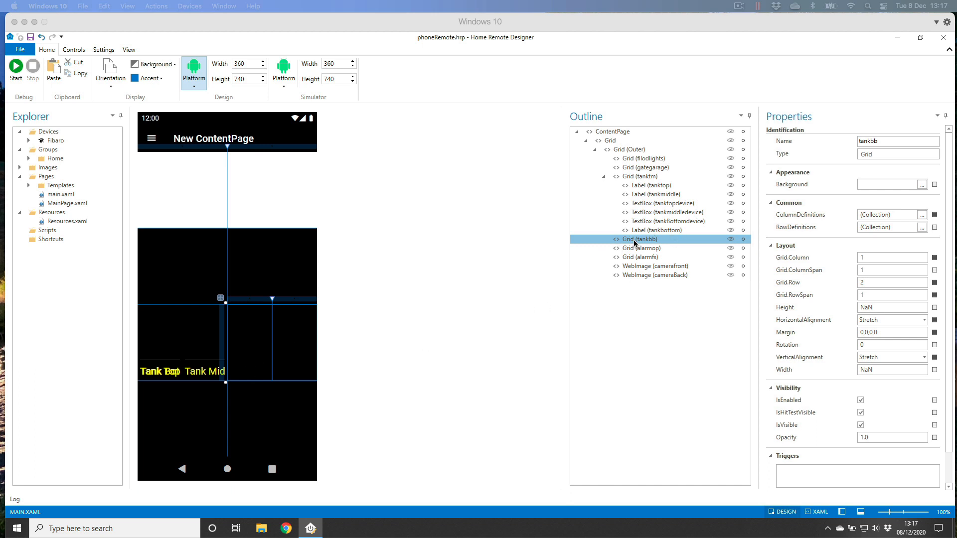
left_click(259, 363)
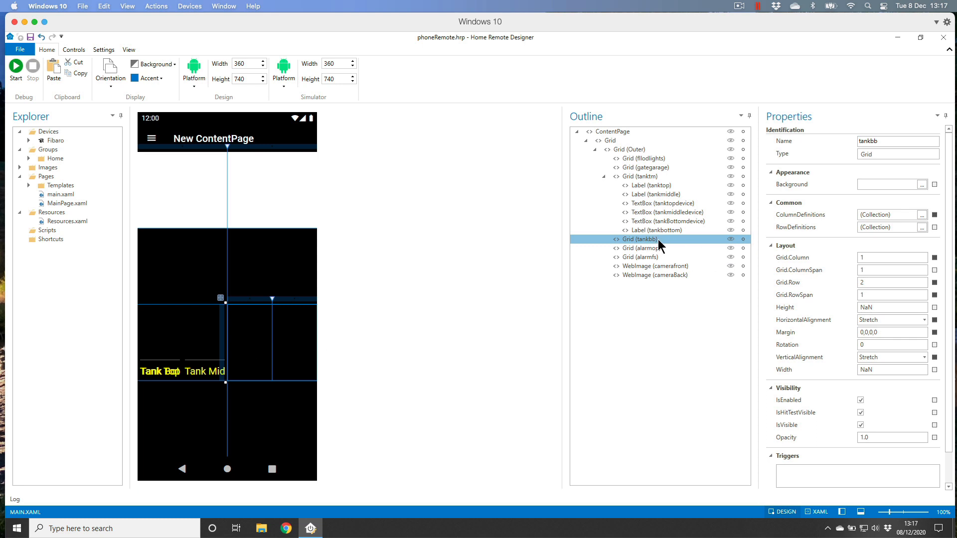
left_click(647, 229)
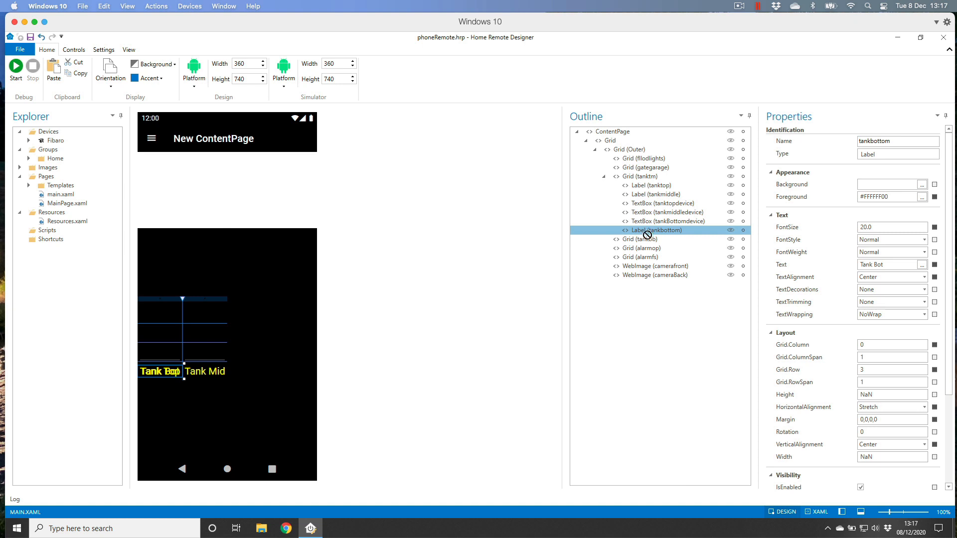
left_click_drag(648, 229, 648, 243)
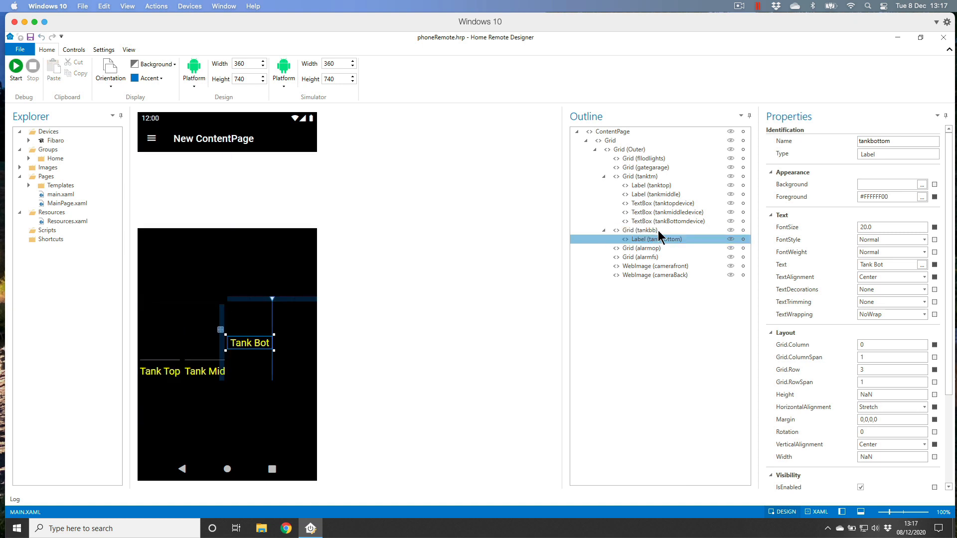
left_click(663, 219)
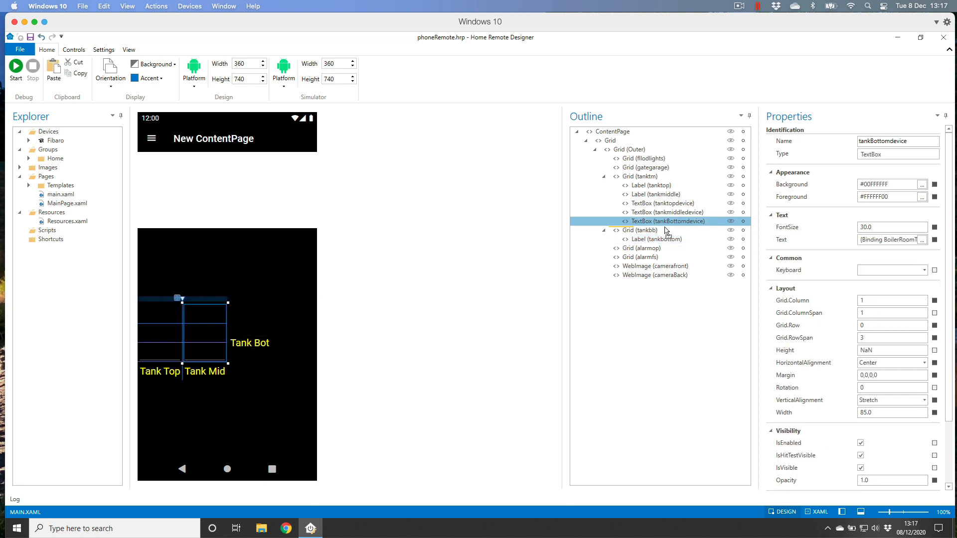
left_click_drag(663, 219, 667, 235)
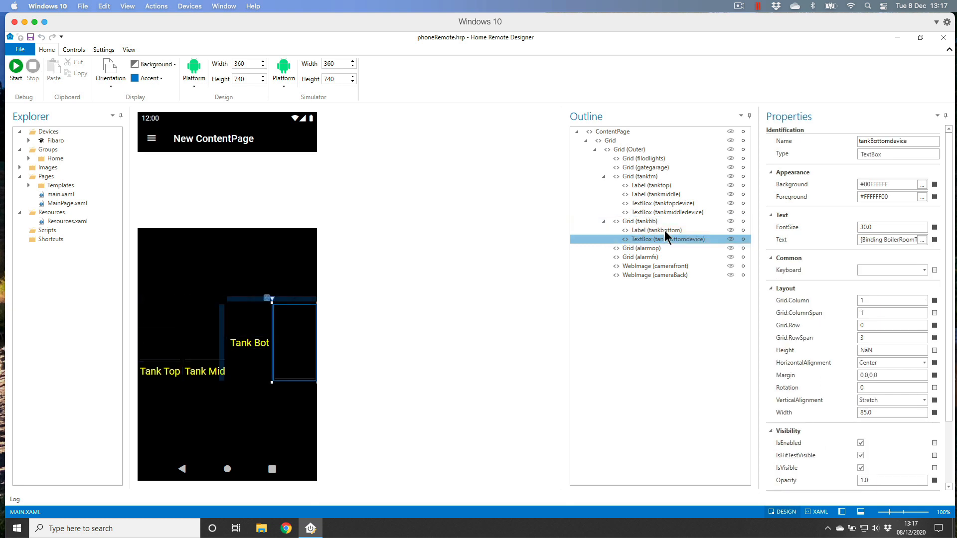
Add four row definitions to the tankbb grid
left_click(642, 232)
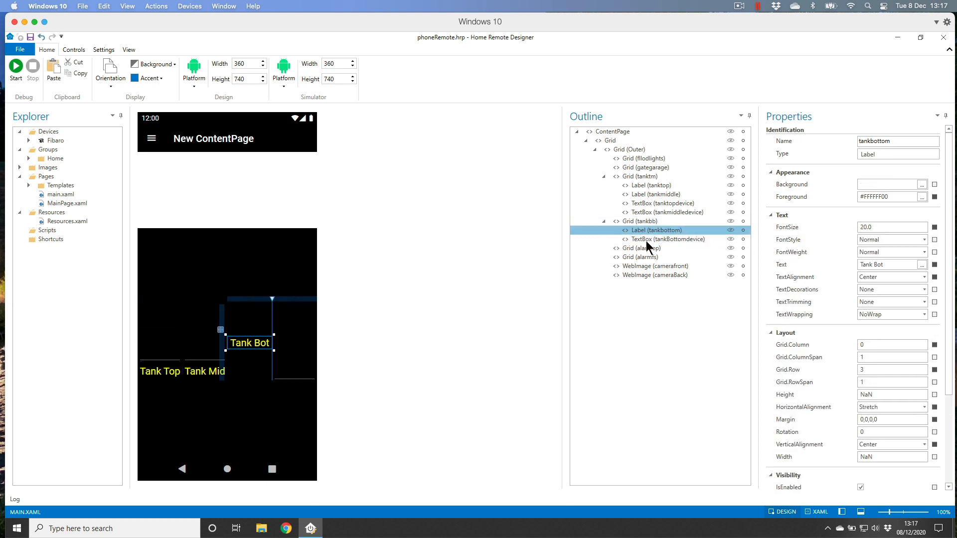
left_click(646, 240)
left_click(646, 230)
left_click(647, 221)
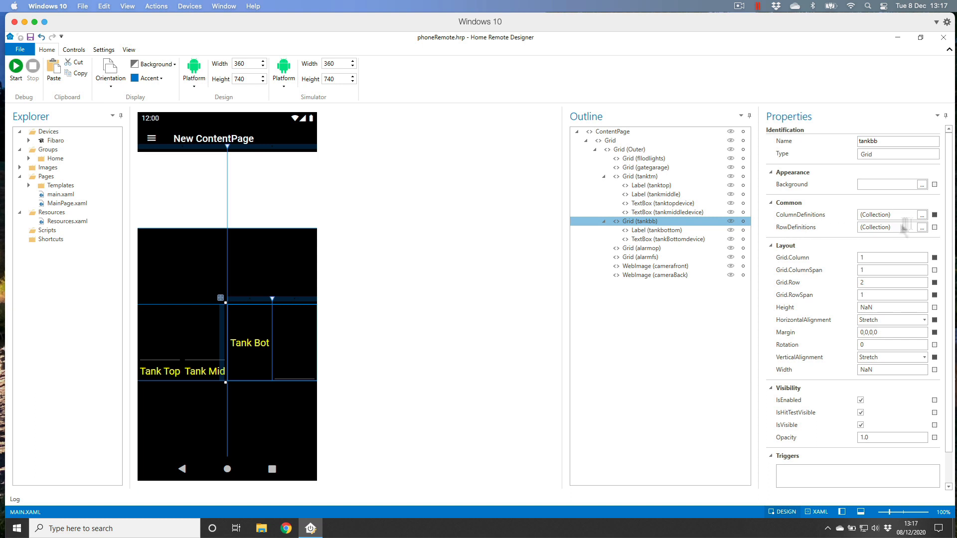
left_click(922, 227)
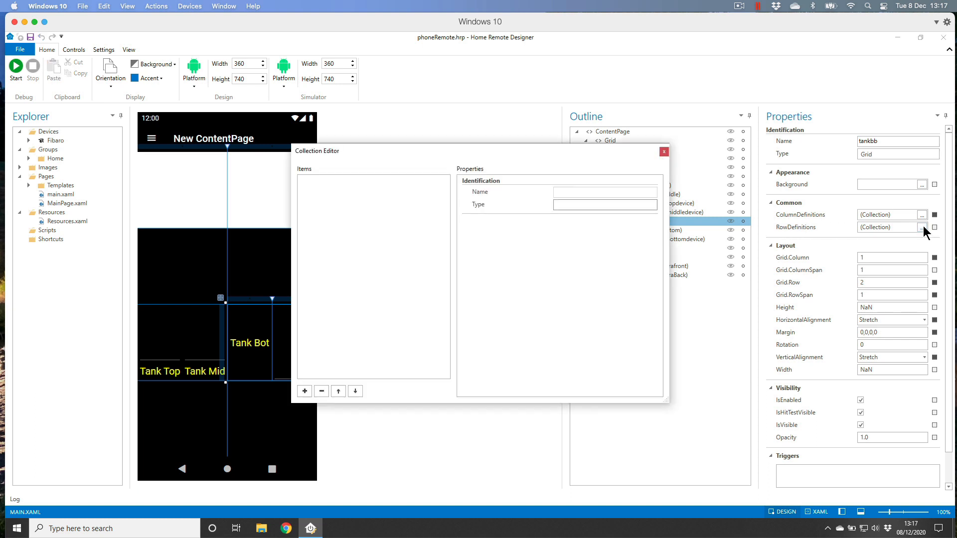
left_click(304, 391)
left_click(305, 391)
left_click(305, 391)
left_click(305, 391)
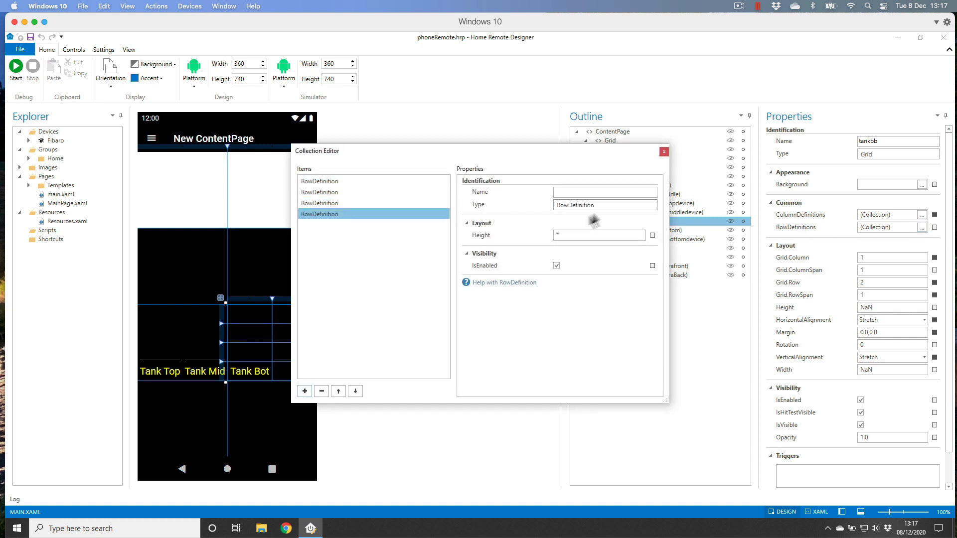
left_click(665, 152)
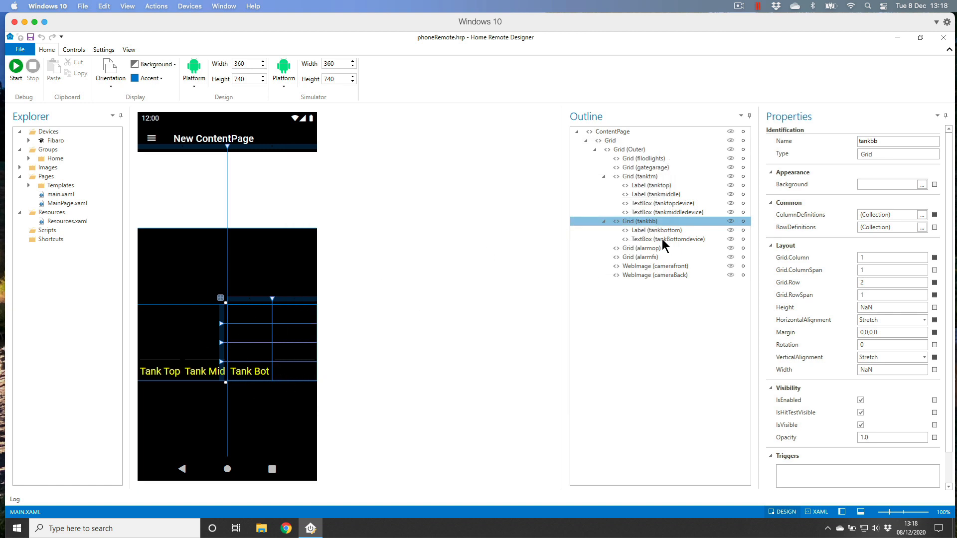
Set Grid.Column of the tankBottomdevice text box to 0 so it sits above the Tank Bot label
left_click(662, 240)
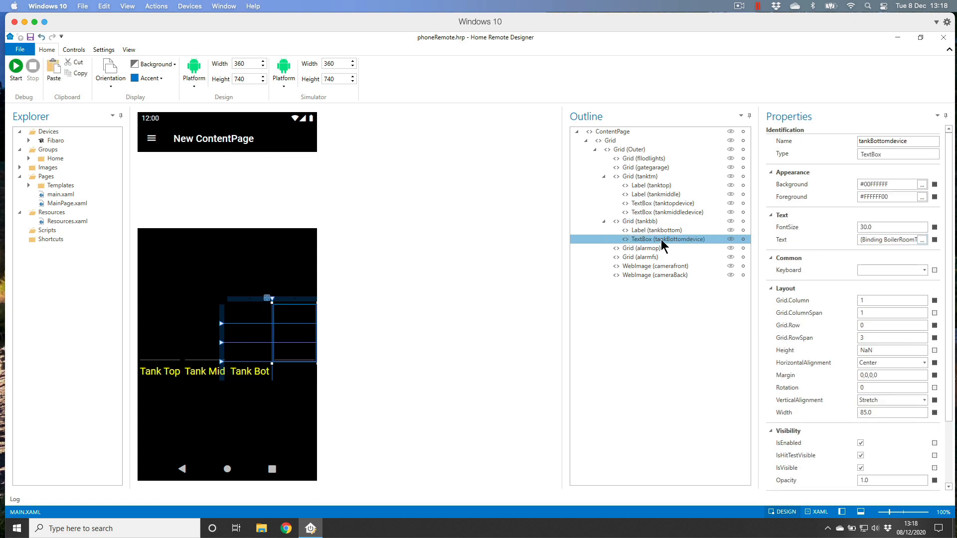
left_click(661, 231)
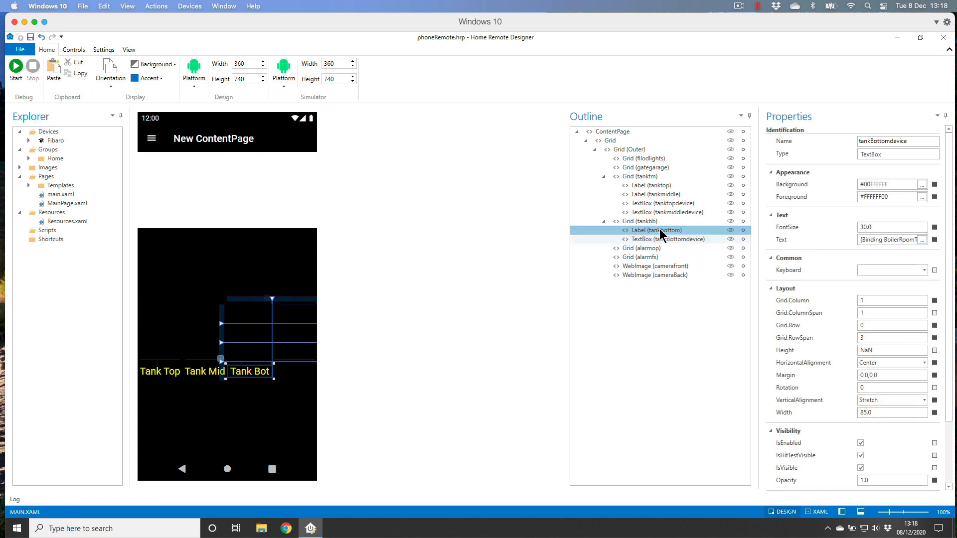
left_click(667, 240)
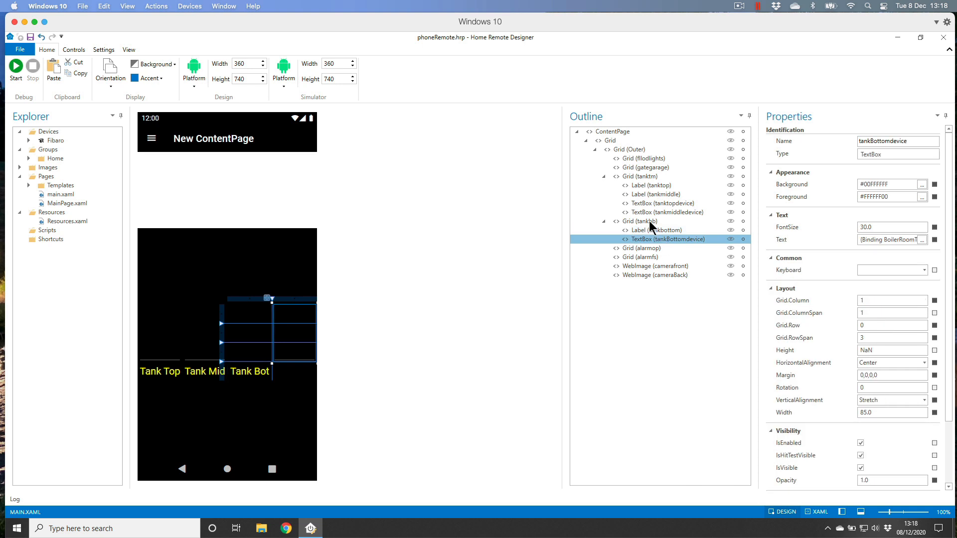
left_click(649, 221)
left_click(656, 239)
left_click(868, 299)
key("BackSpace")
type("0")
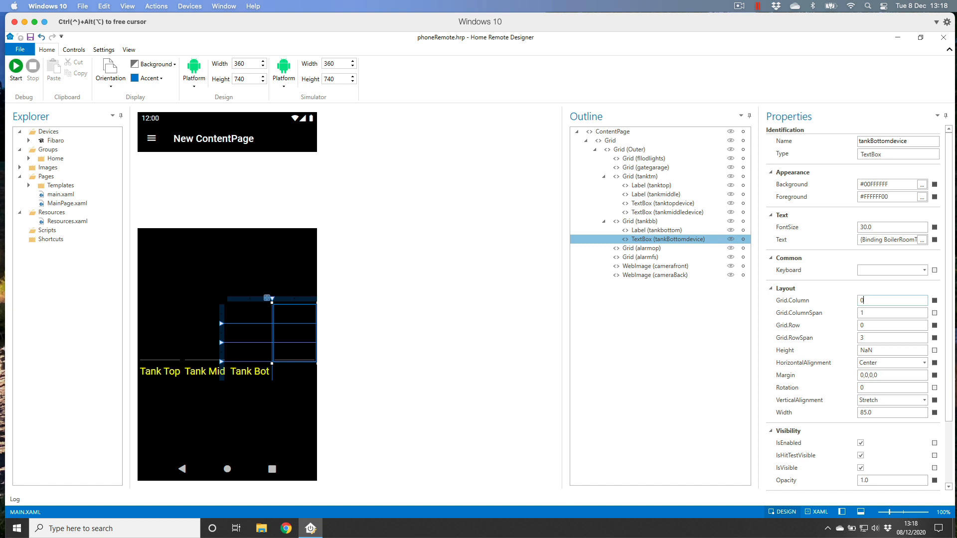
key("Tab")
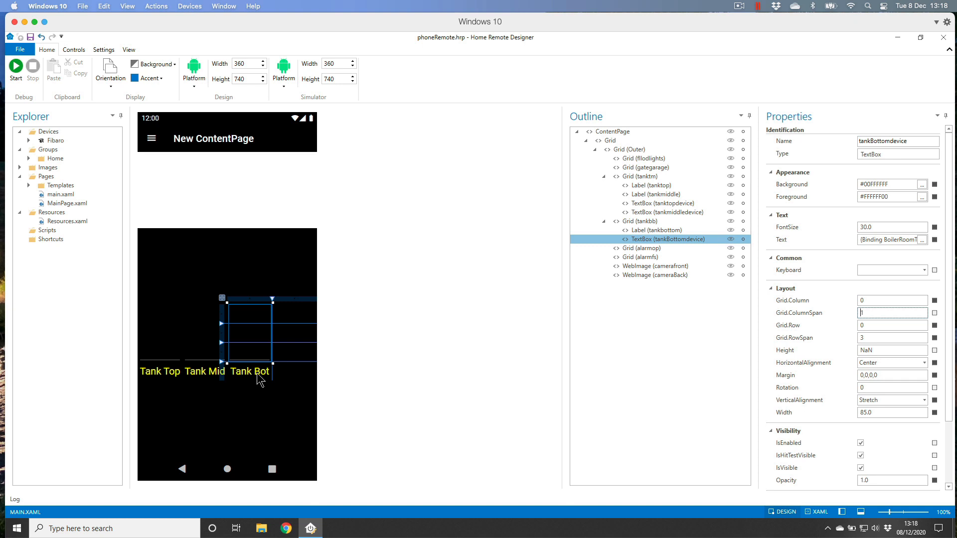
Bind the text of the tankBottomdevice text box to BoilerRoomTankBottom.Temperature
left_click(291, 323)
left_click(292, 322)
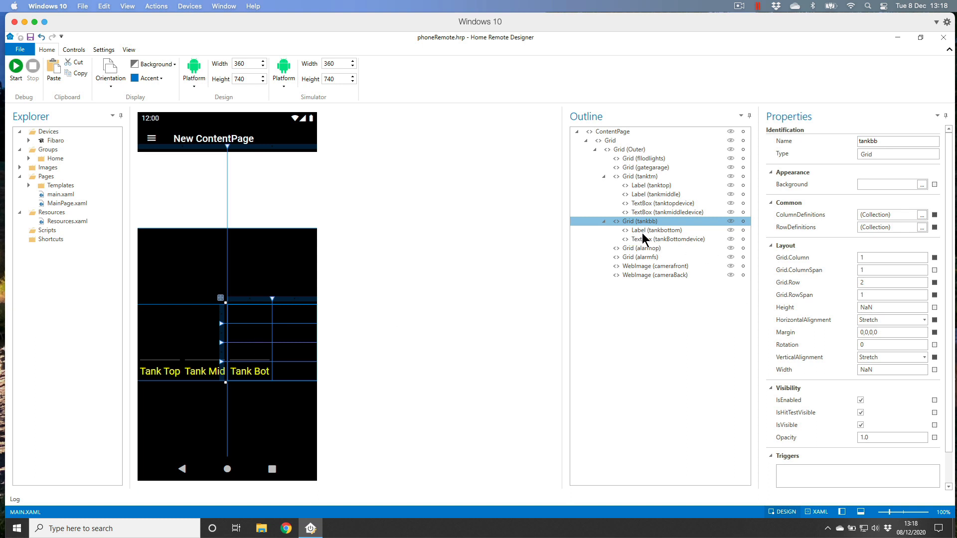
left_click(657, 231)
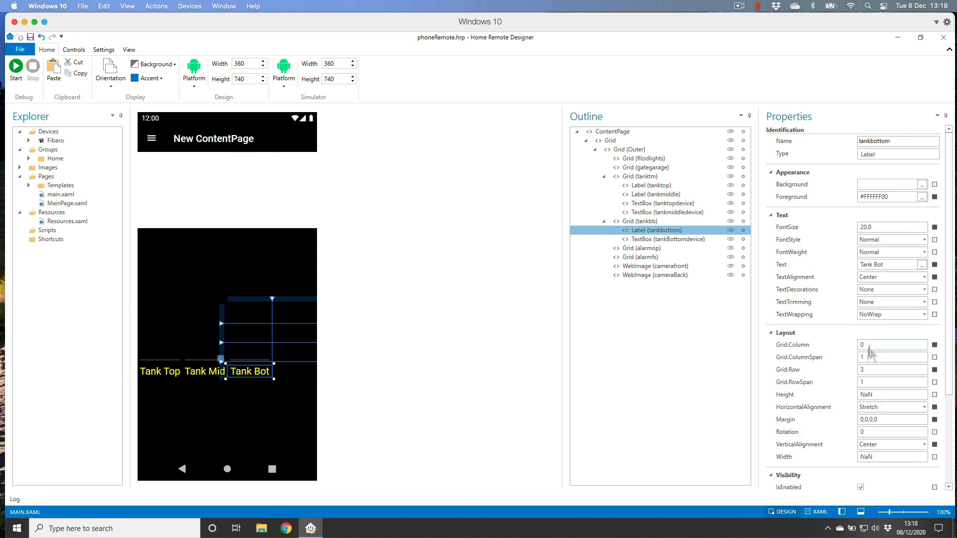
left_click(707, 240)
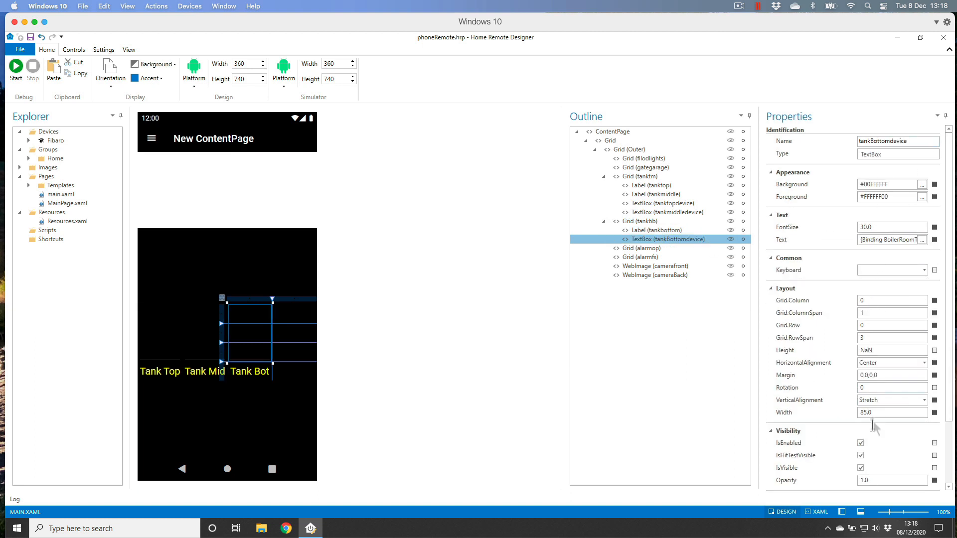
scroll(869, 468, "down", 1)
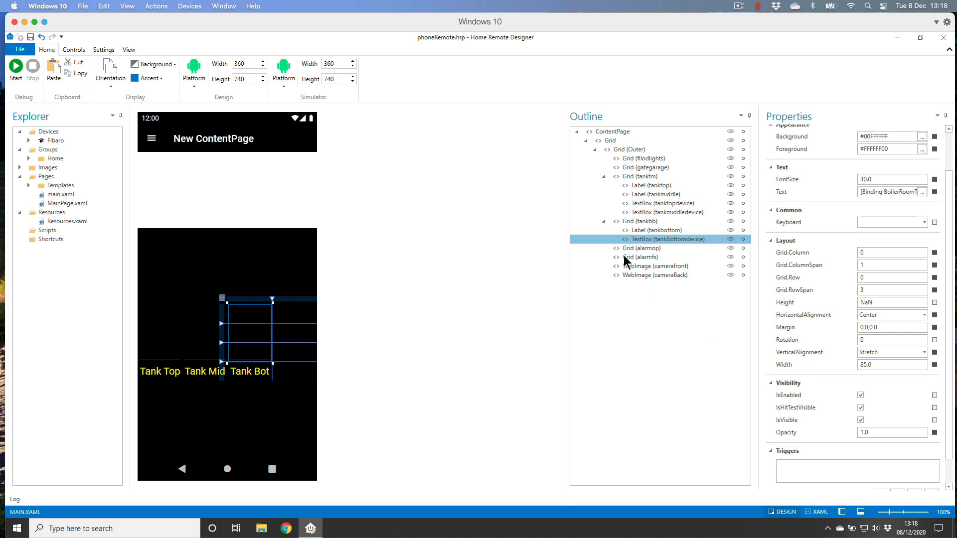
left_click(923, 193)
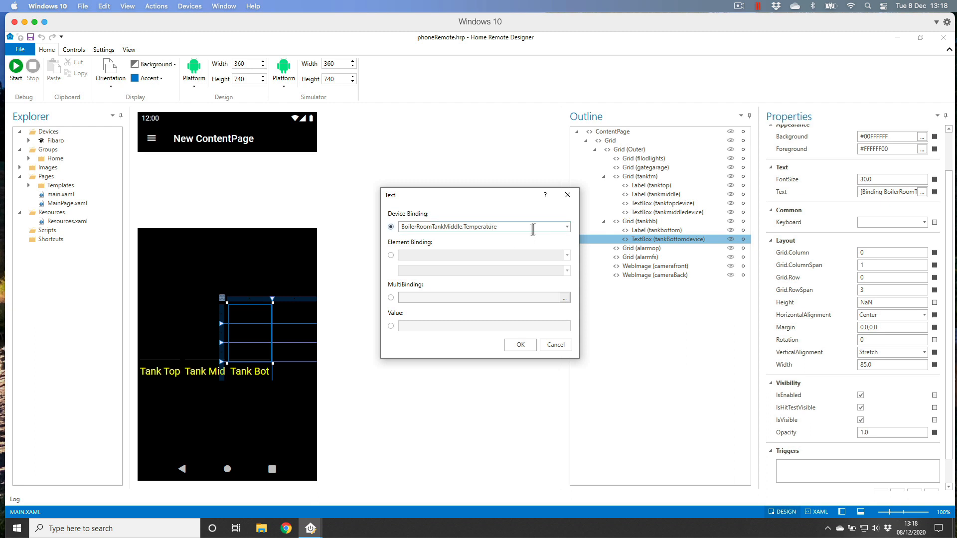
left_click(514, 223)
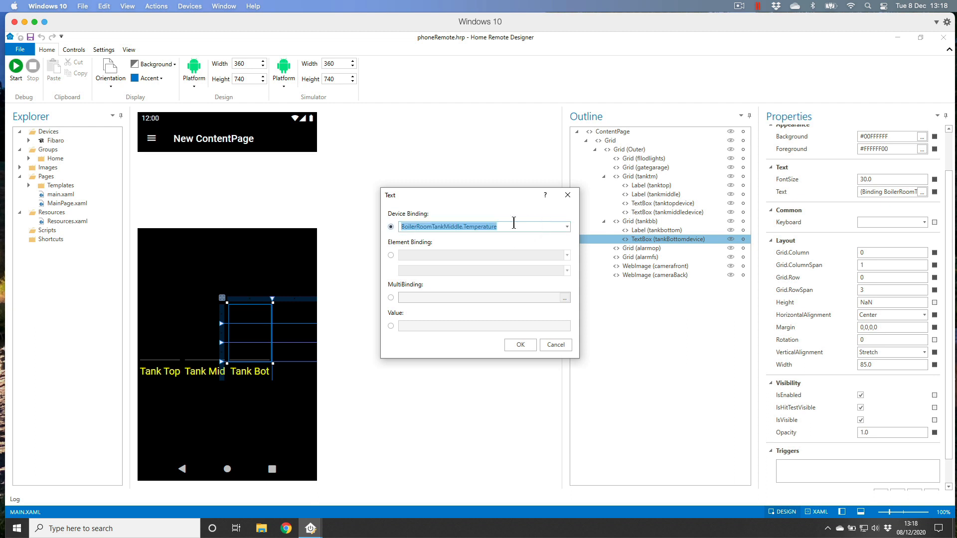
type("tankbot")
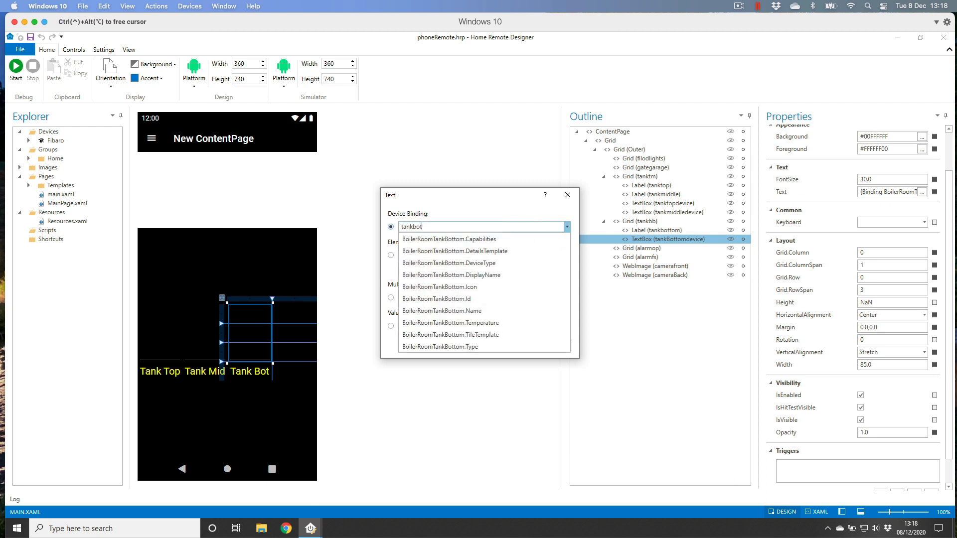
left_click(489, 323)
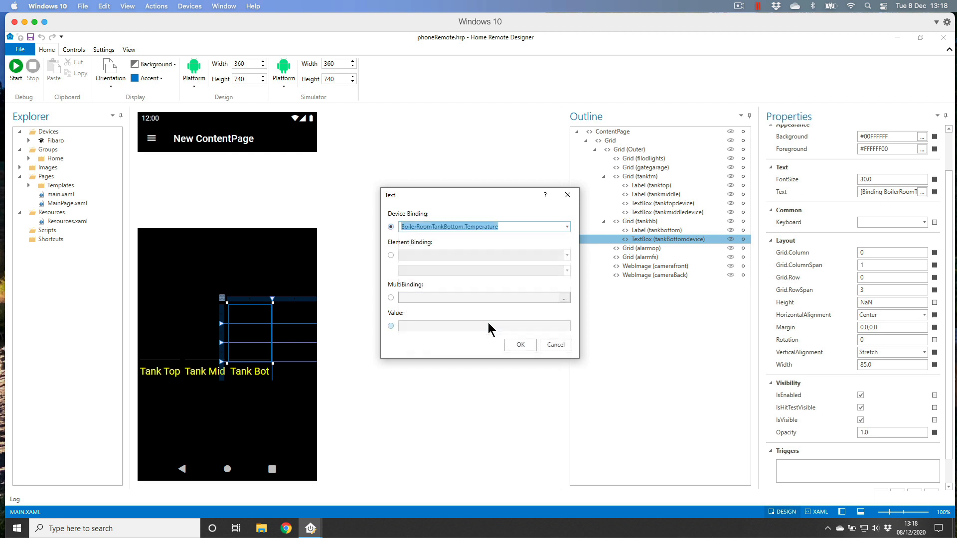
left_click(516, 341)
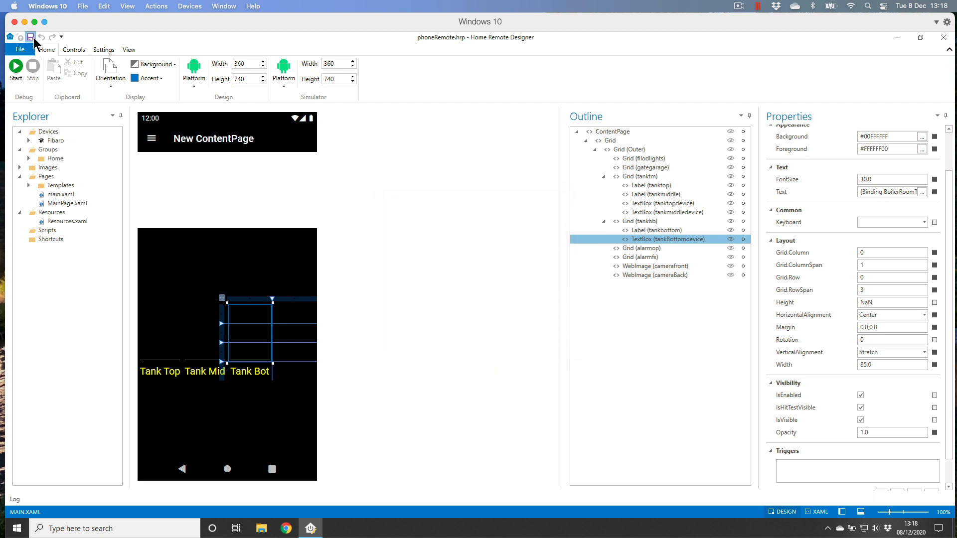
Run the page in the simulator to check the three tank temperature readings, and stop the simulation
left_click(18, 65)
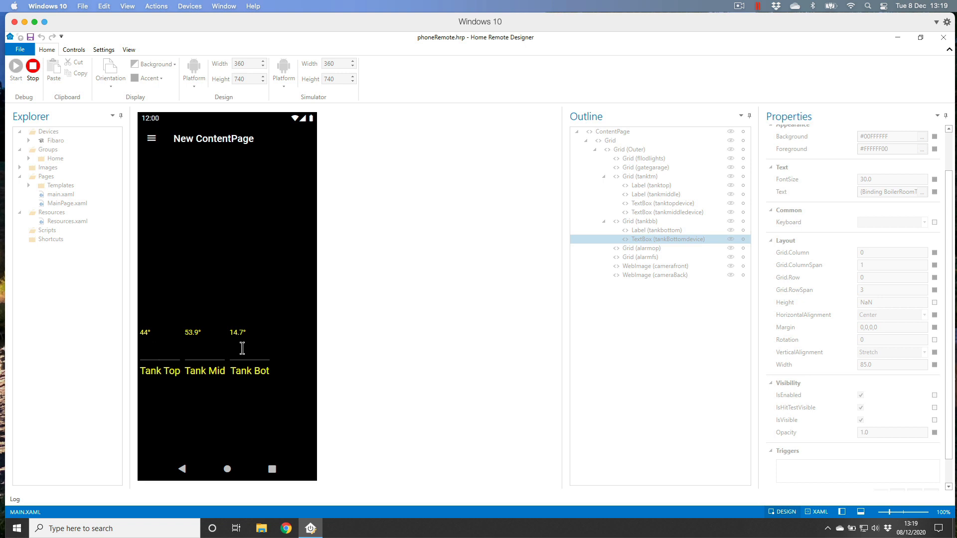
left_click(31, 68)
Draw a label in the tankbb grid cell beside Tank Bot and reset its margin to 0,0,0,0
left_click(295, 344)
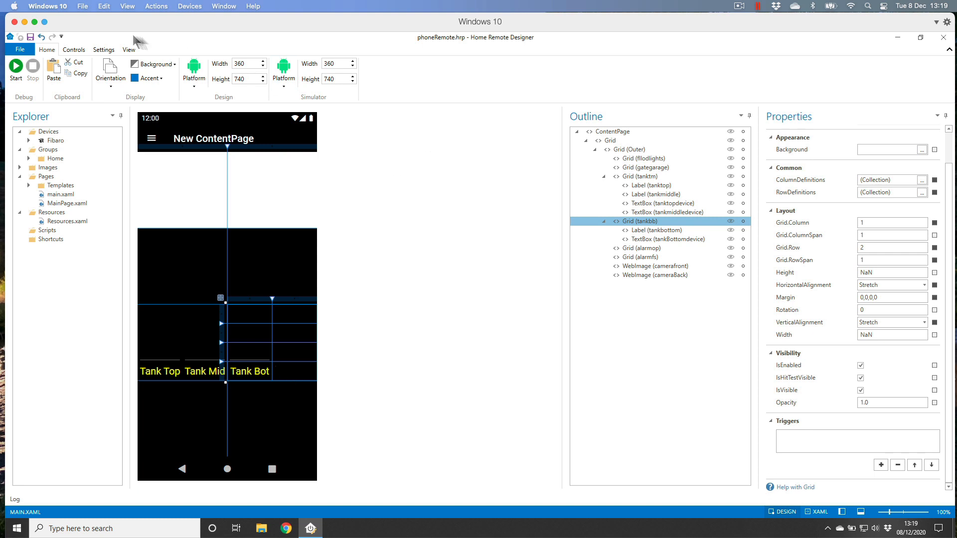
left_click(78, 51)
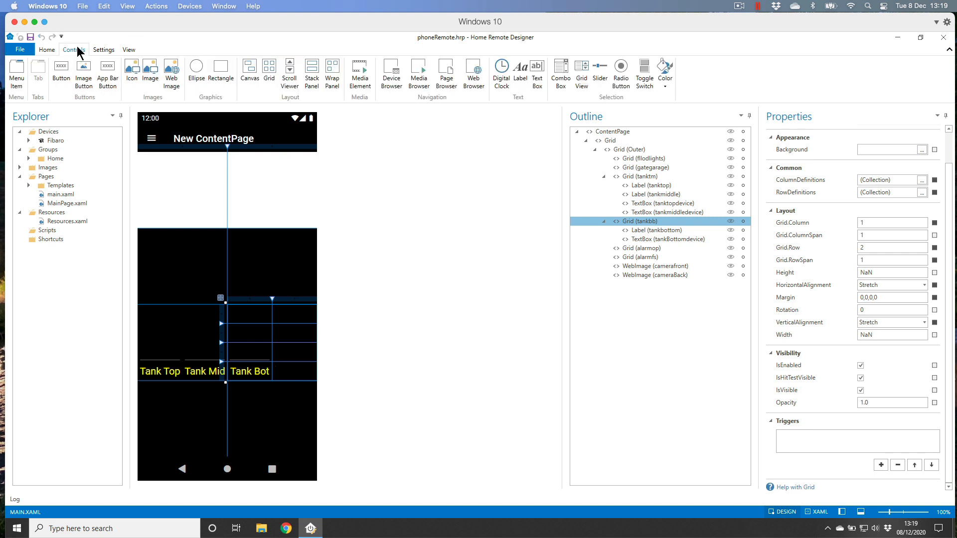
left_click(524, 80)
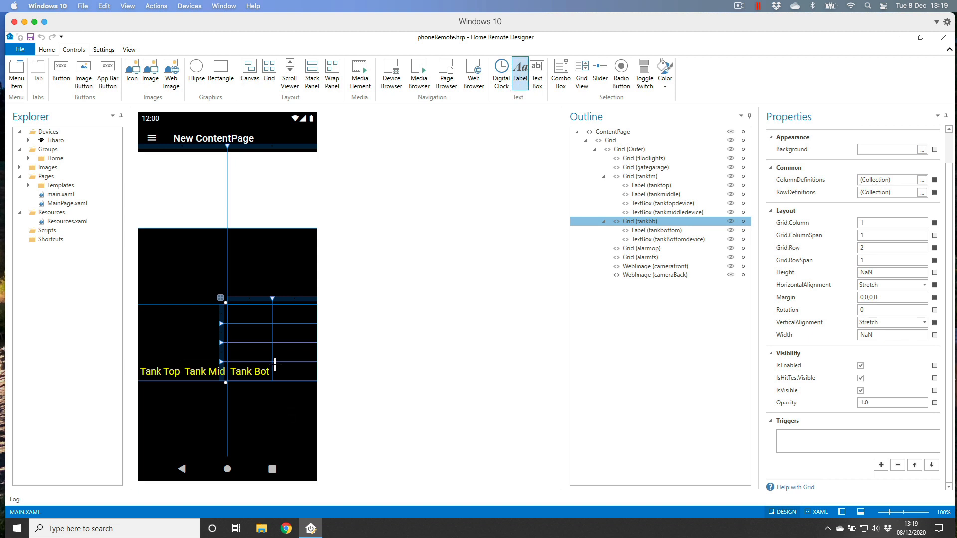
left_click_drag(273, 362, 311, 378)
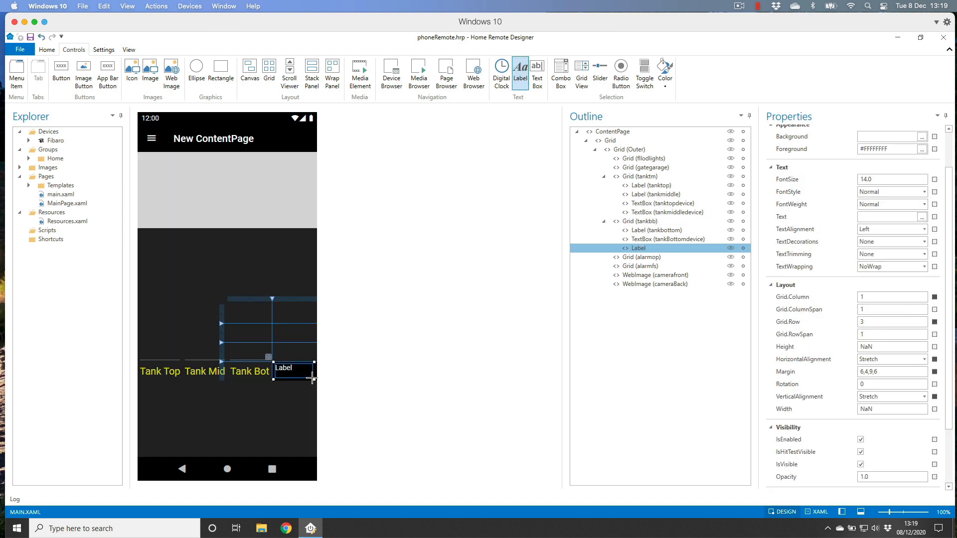
left_click(935, 372)
left_click(886, 382)
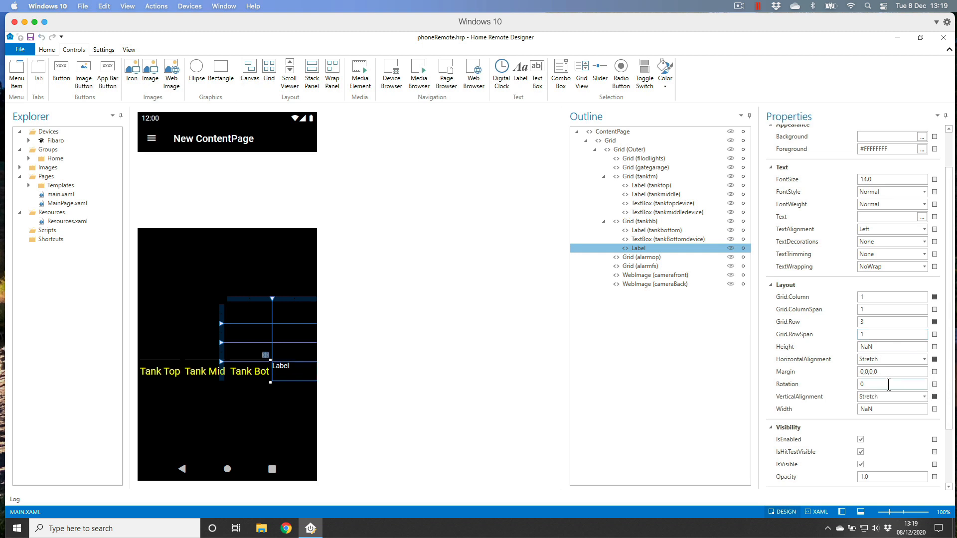
Set the new label's text to "Boost" and its font size to 20
left_click(875, 215)
type("Boost")
key("Tab")
left_click(674, 230)
left_click(667, 247)
type("20")
key("Tab")
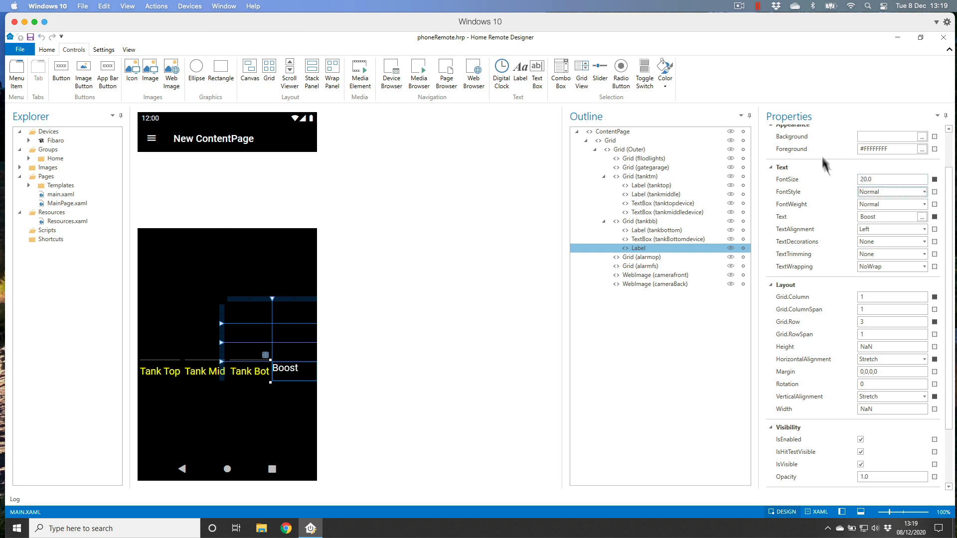
Name the Boost label "boost"
scroll(857, 149, "up", 2)
left_click(868, 140)
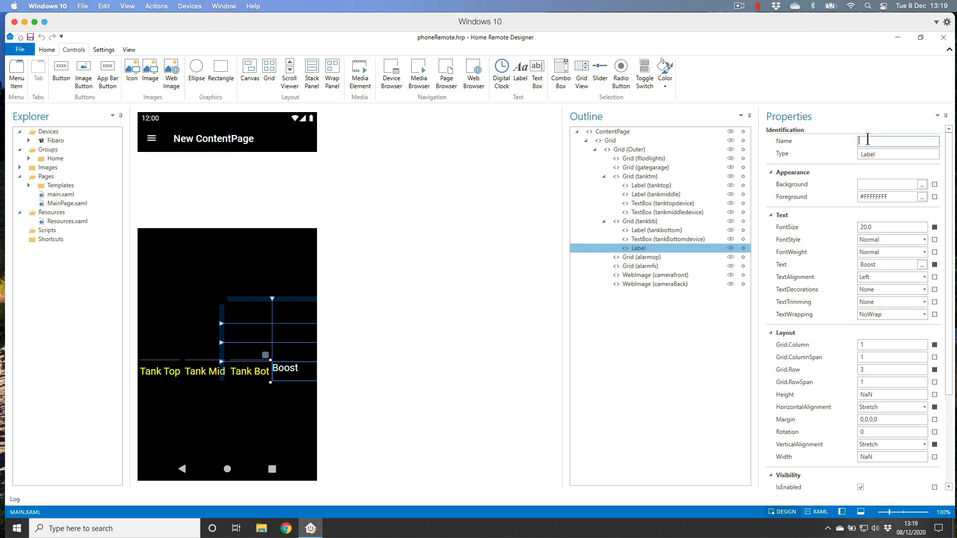
type("boost")
Set both the text alignment and the vertical alignment of the boost label to Center
left_click(924, 281)
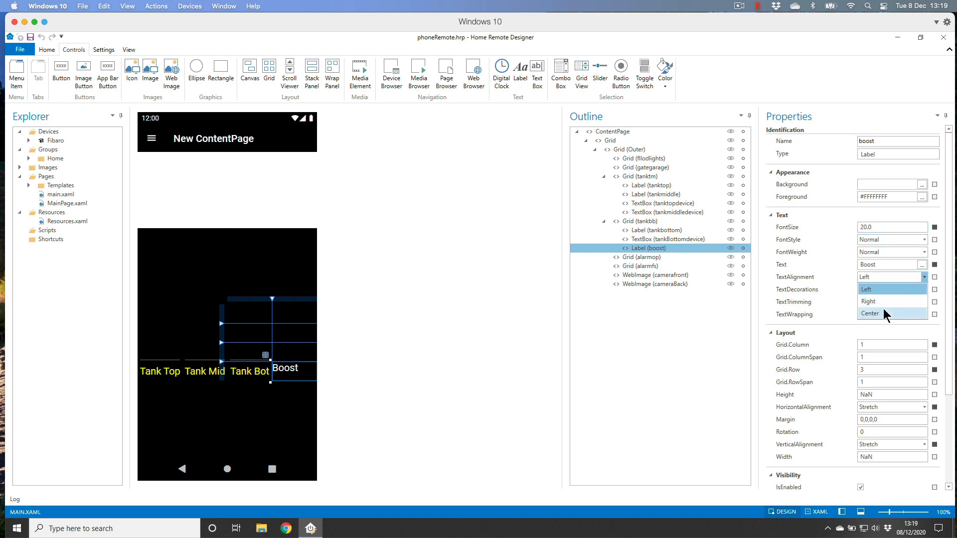
left_click(884, 309)
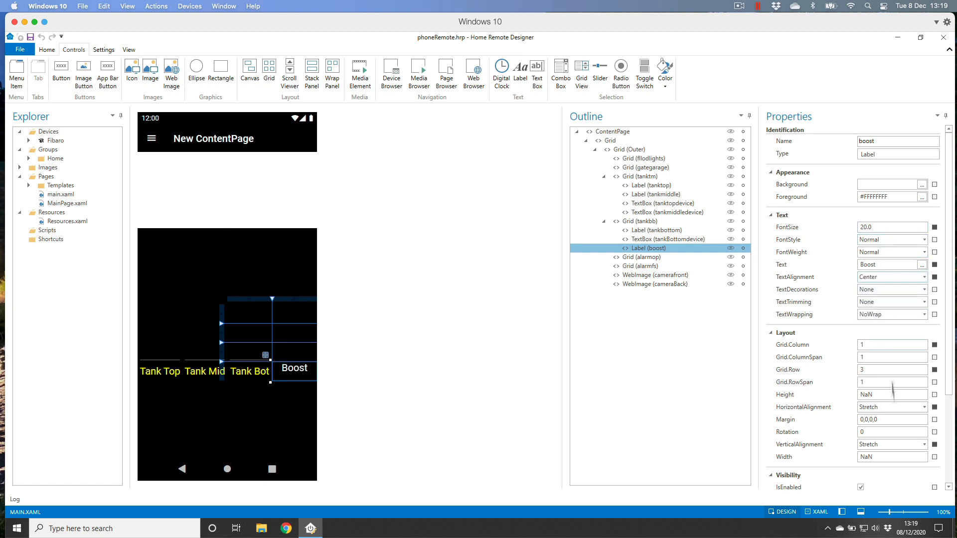
left_click(924, 445)
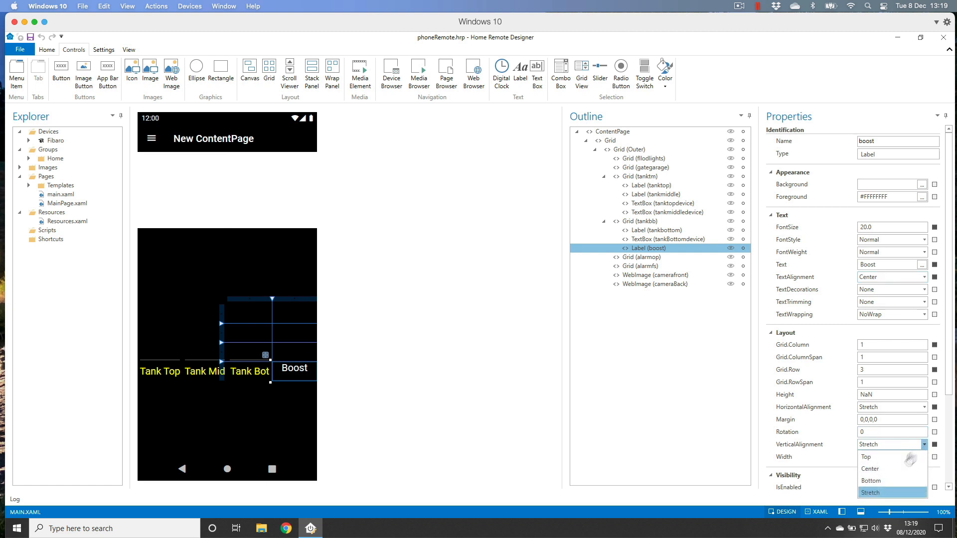
left_click(894, 469)
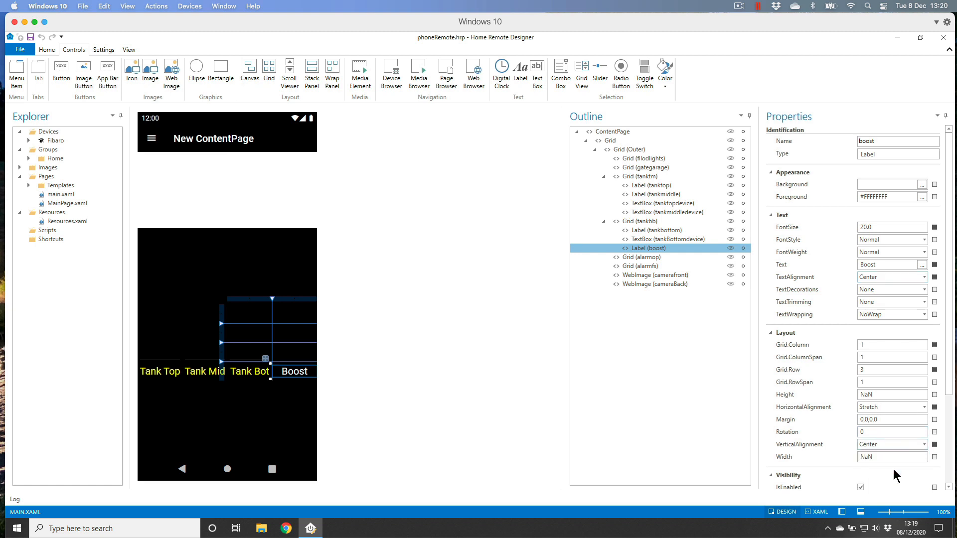
Change the boost label's foreground color to yellow, #FFFFFF00
left_click(923, 196)
left_click(404, 326)
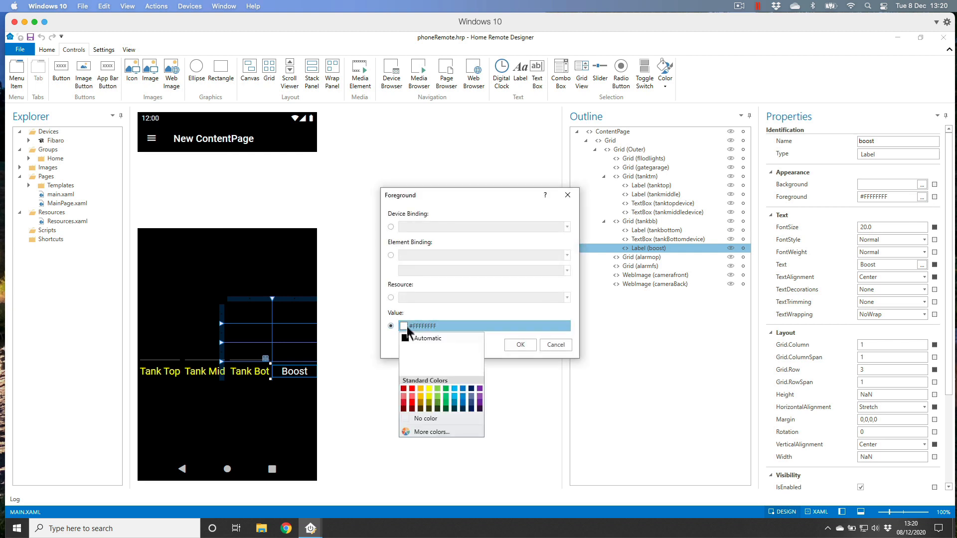
left_click(428, 389)
left_click(518, 345)
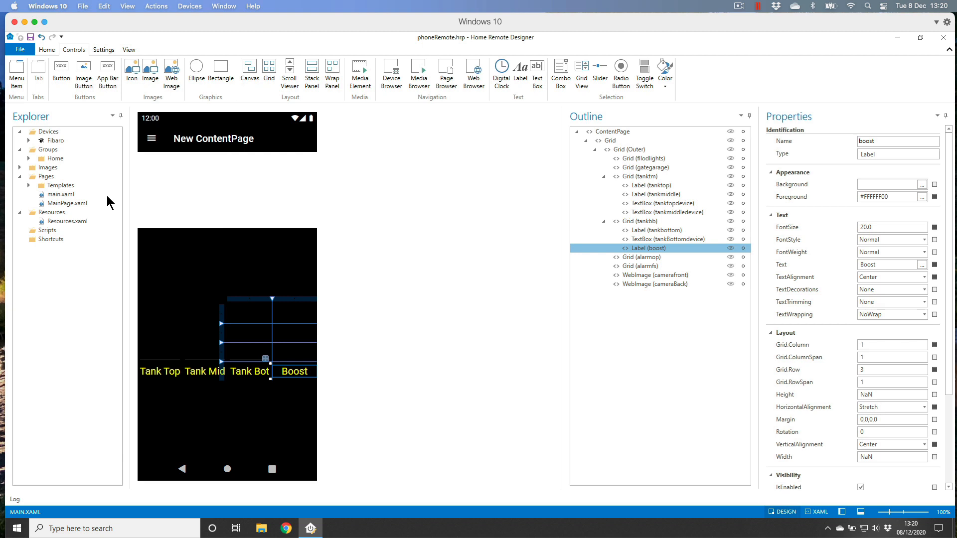
Add the image "Bathroom red.png" from the icons folder to the project's images, browsing the files as thumbnails
left_click(20, 168)
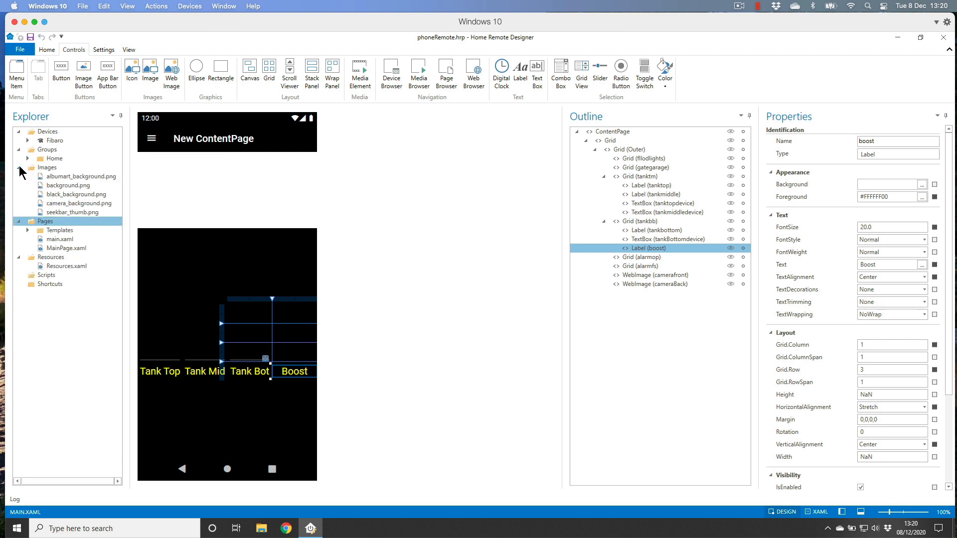
left_click(56, 169)
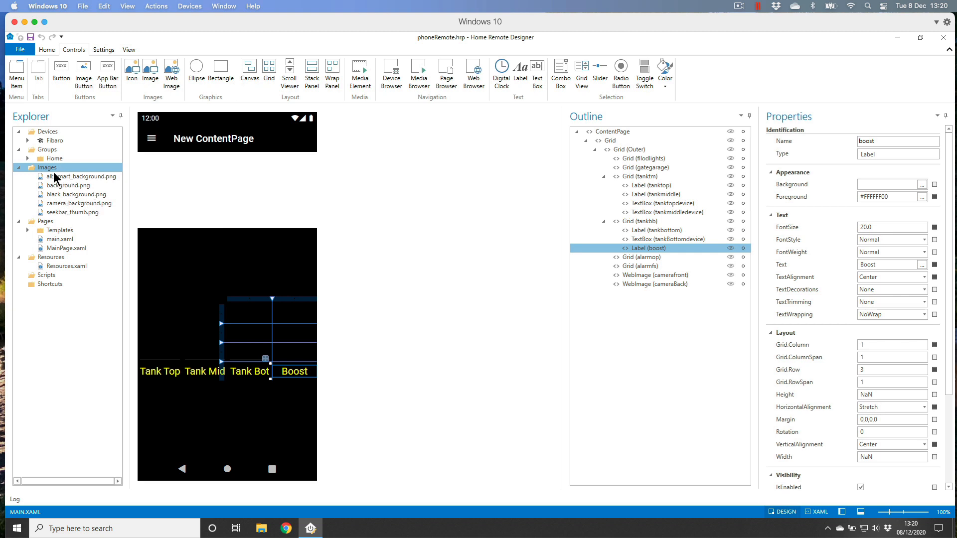
right_click(53, 169)
left_click(86, 174)
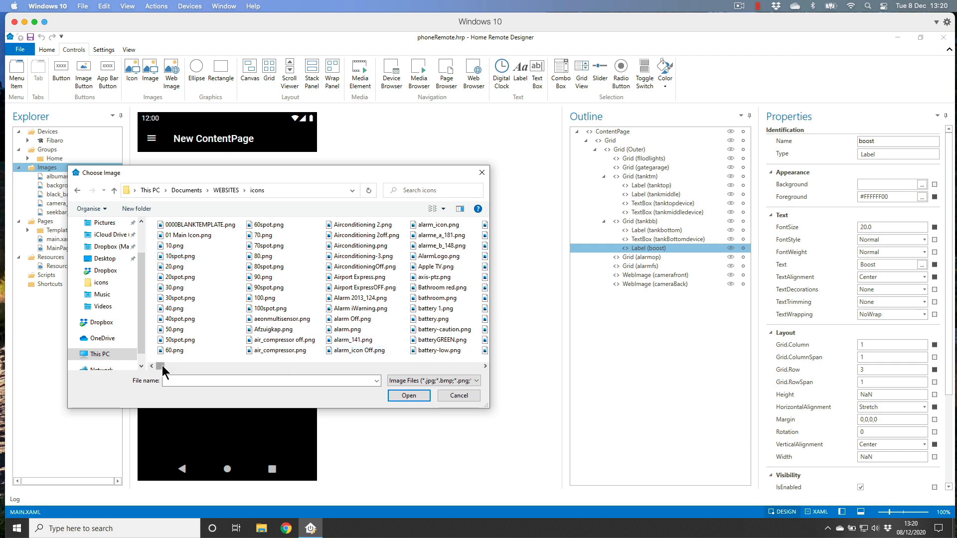
left_click_drag(163, 366, 392, 374)
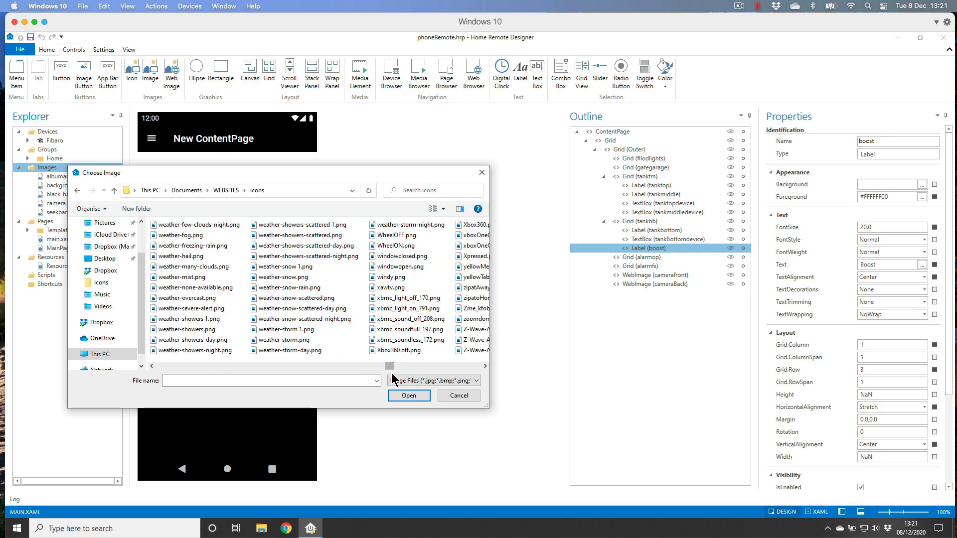
left_click(441, 209)
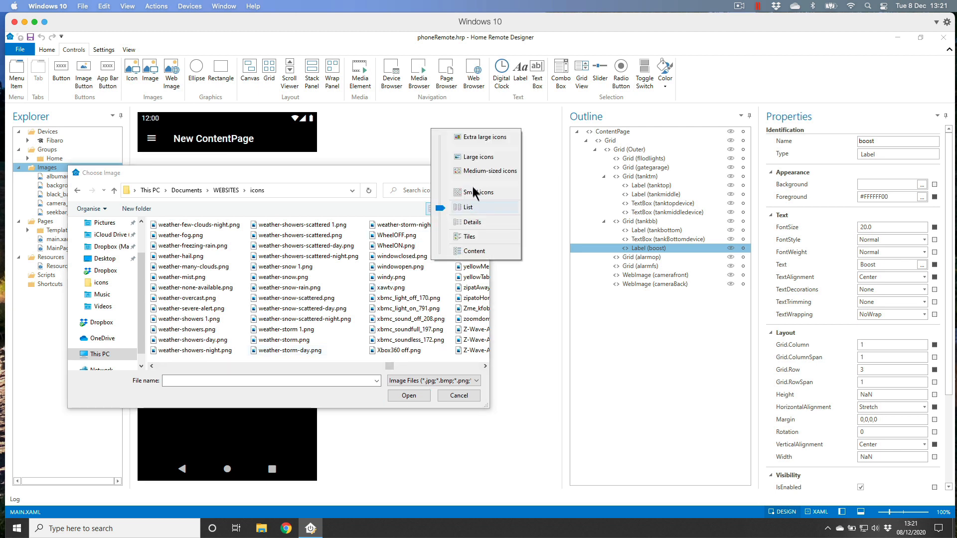
left_click(483, 136)
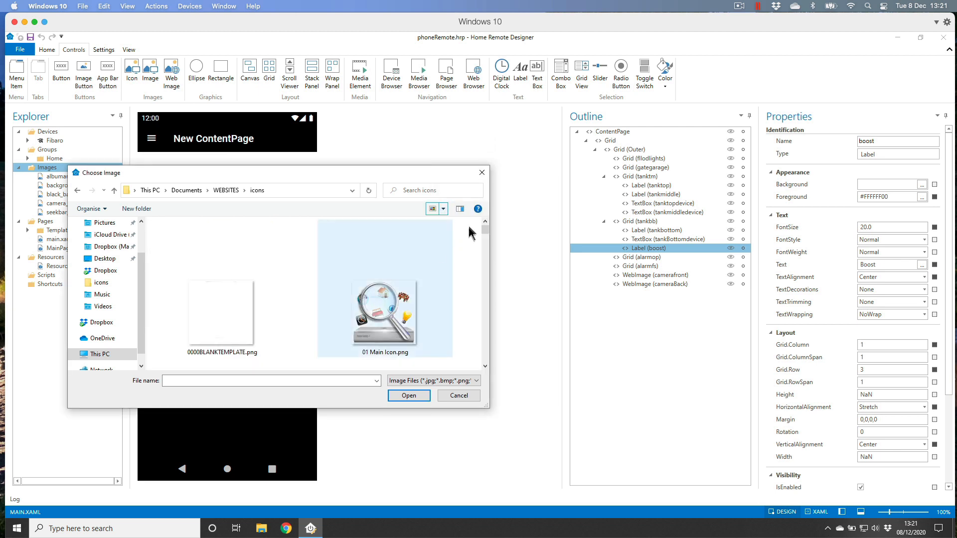
left_click(442, 210)
left_click(482, 232)
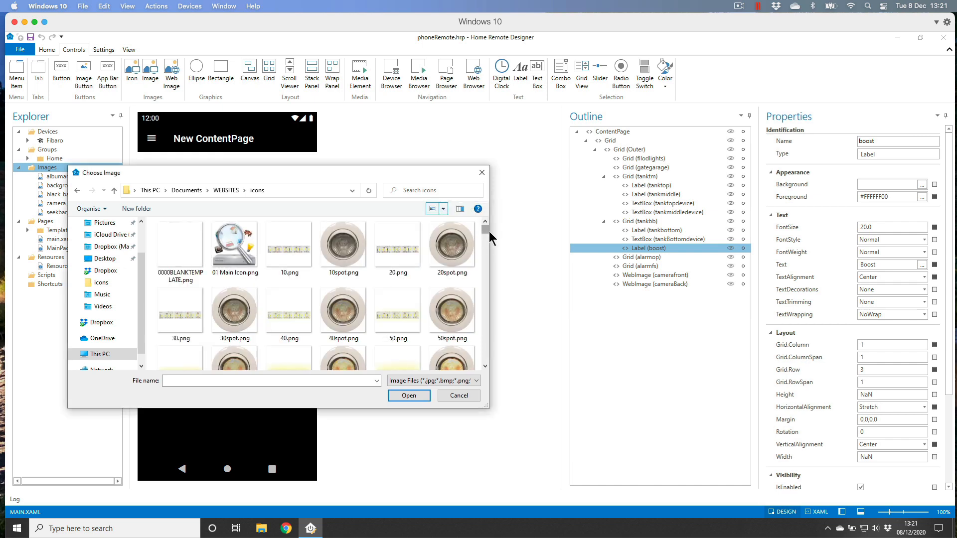
left_click_drag(489, 232, 489, 240)
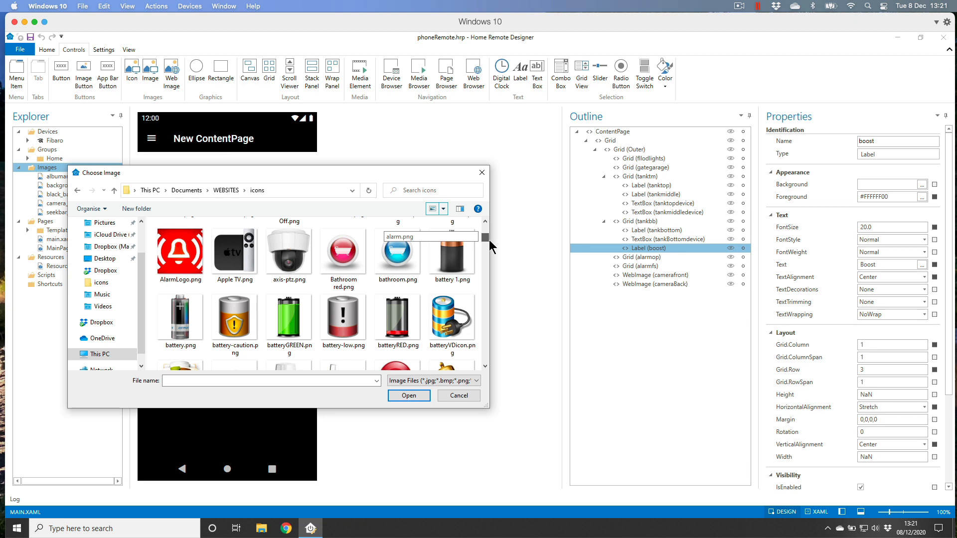
left_click(346, 253)
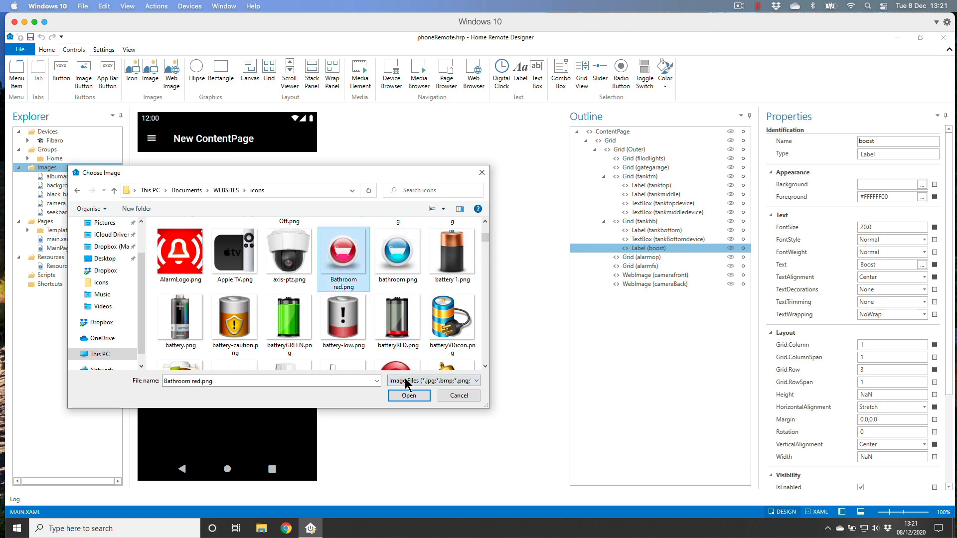
left_click(406, 396)
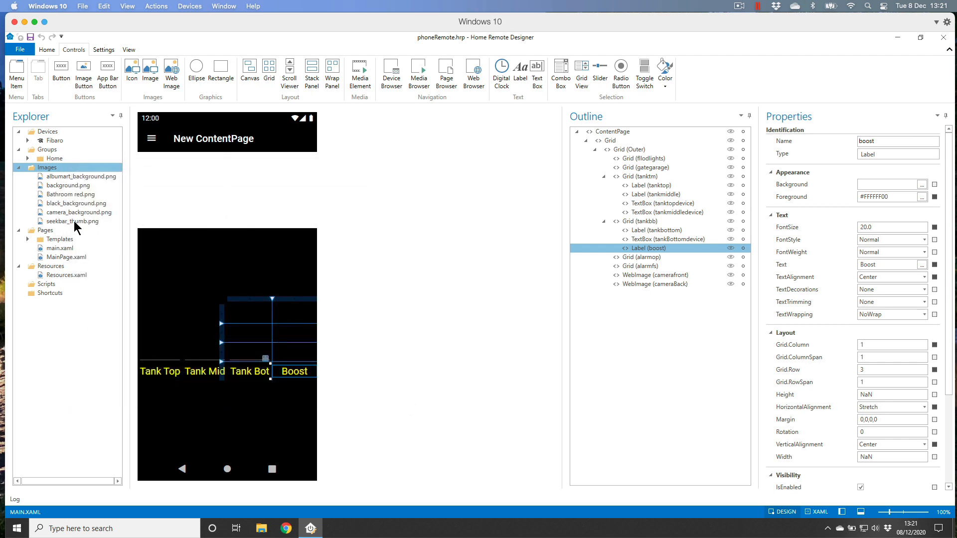
left_click(68, 195)
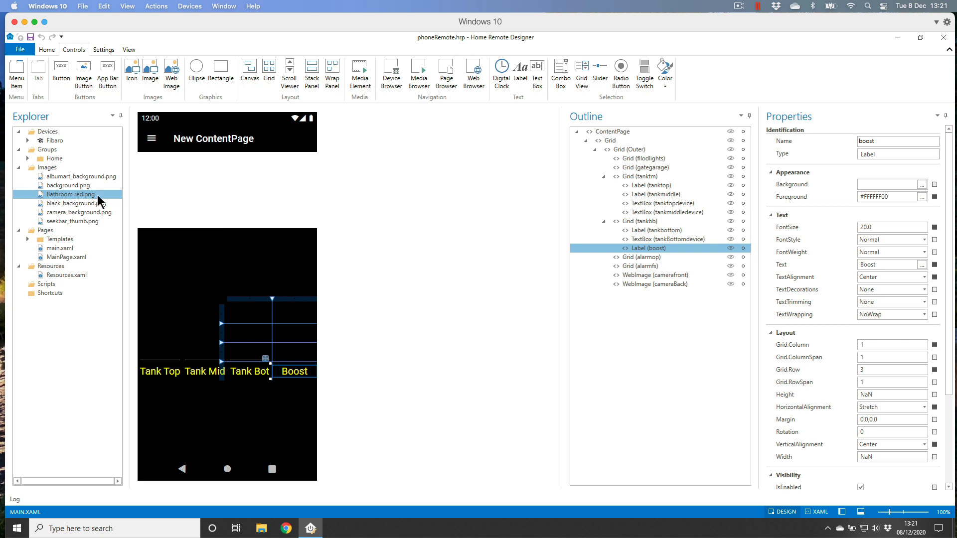
left_click(84, 81)
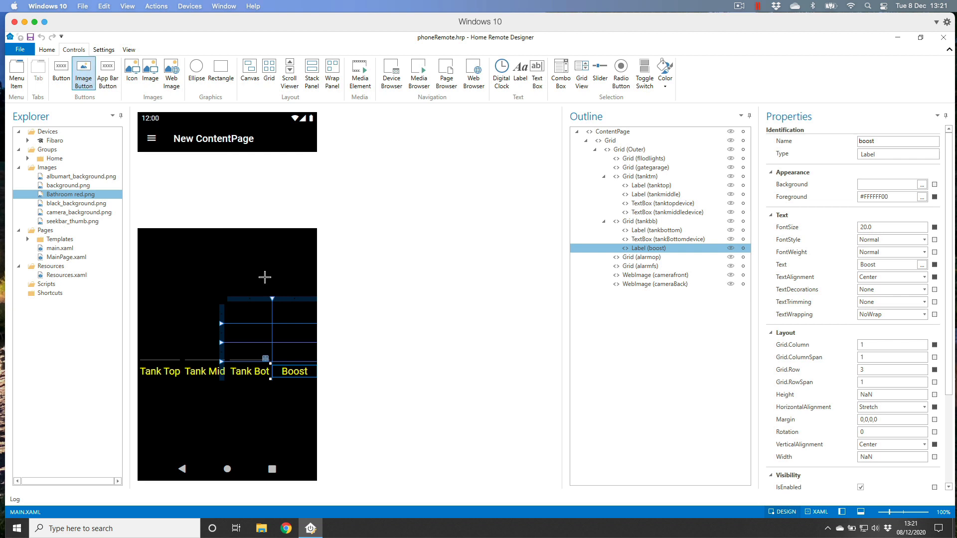
mouse_move(275, 303)
left_mouse_down()
mouse_move(297, 359)
mouse_move(312, 356)
left_mouse_up()
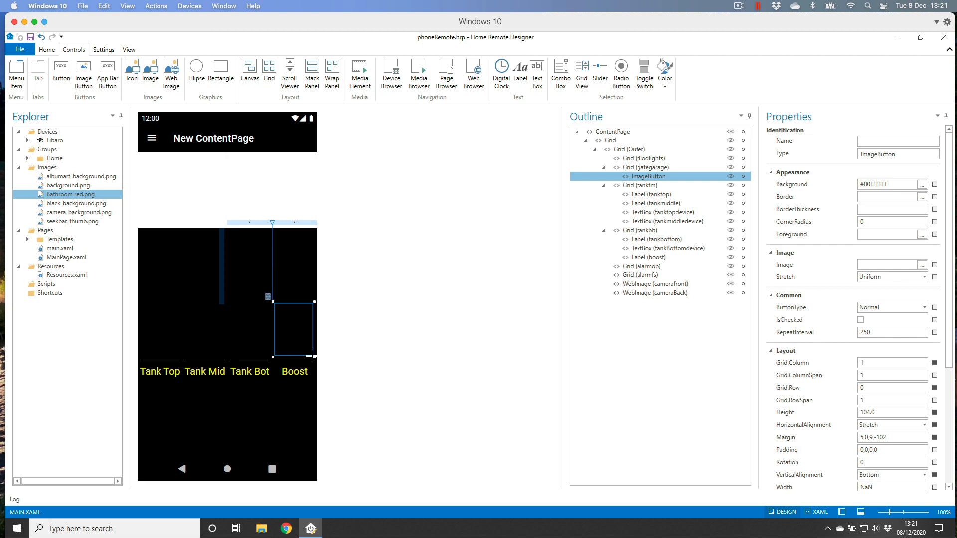
left_click(935, 437)
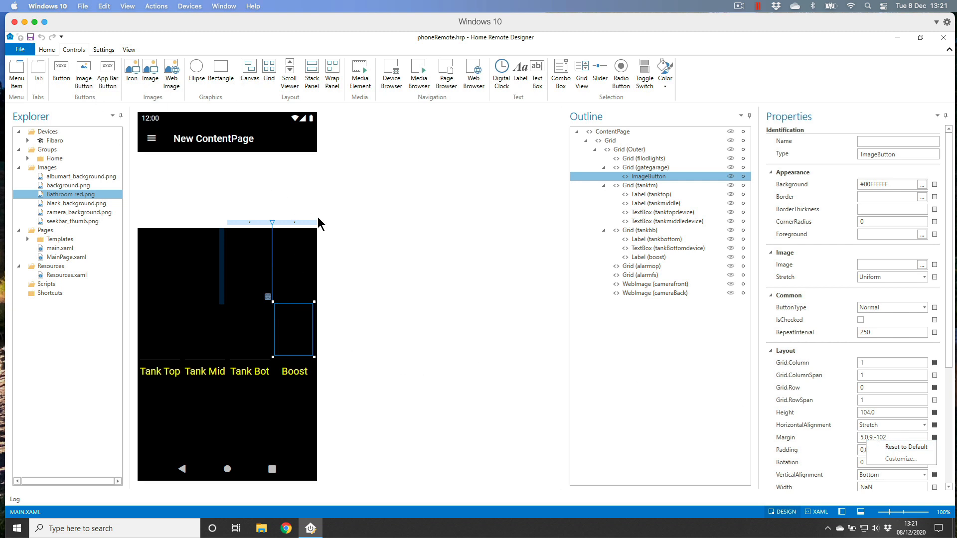
left_click(364, 227)
left_click(41, 38)
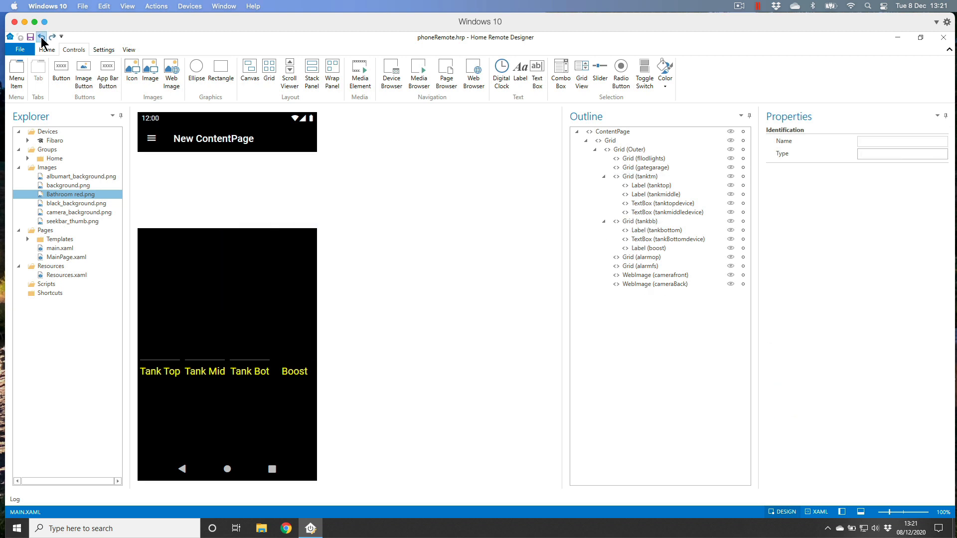
Add an image button above the Boost label in the tankbb grid, spanning three rows, and reset its margin to default
left_click(294, 351)
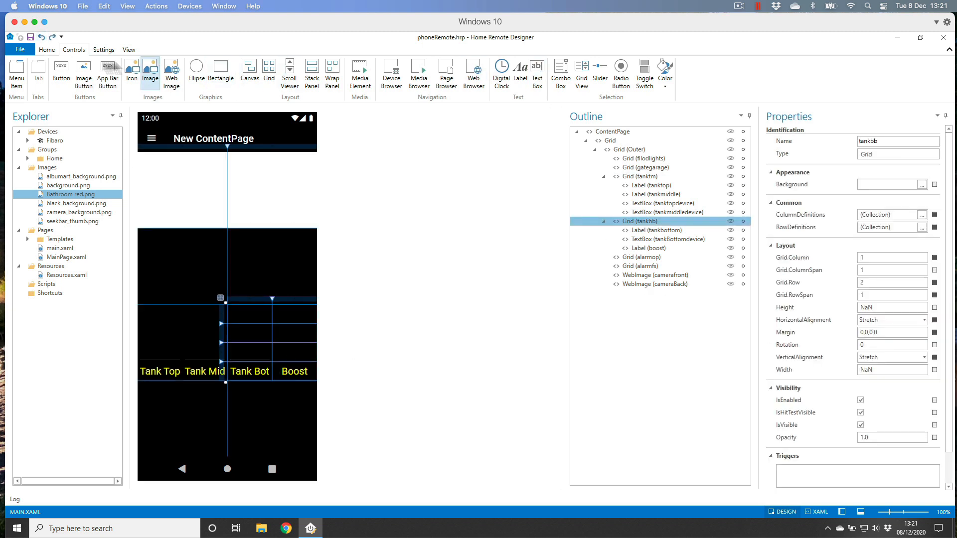
left_click(84, 74)
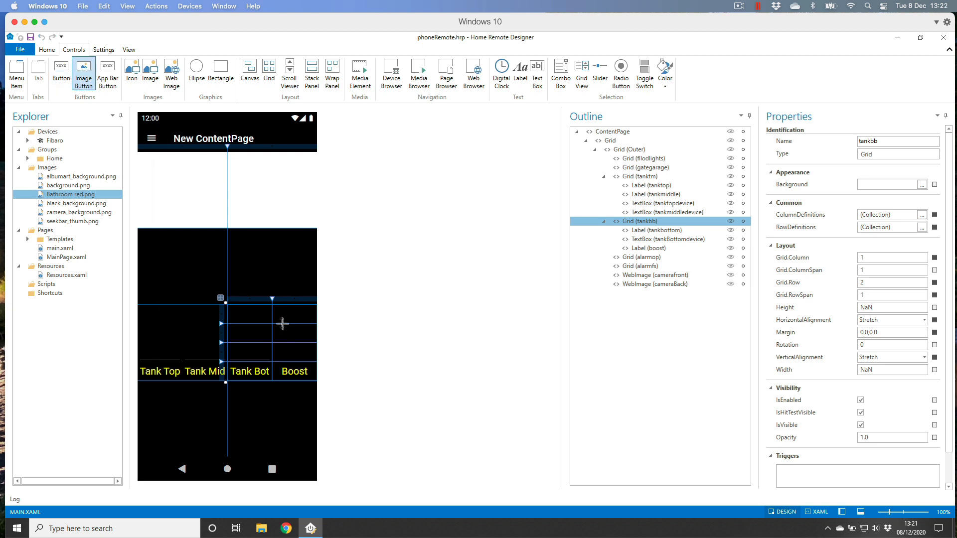
left_click_drag(275, 310, 314, 354)
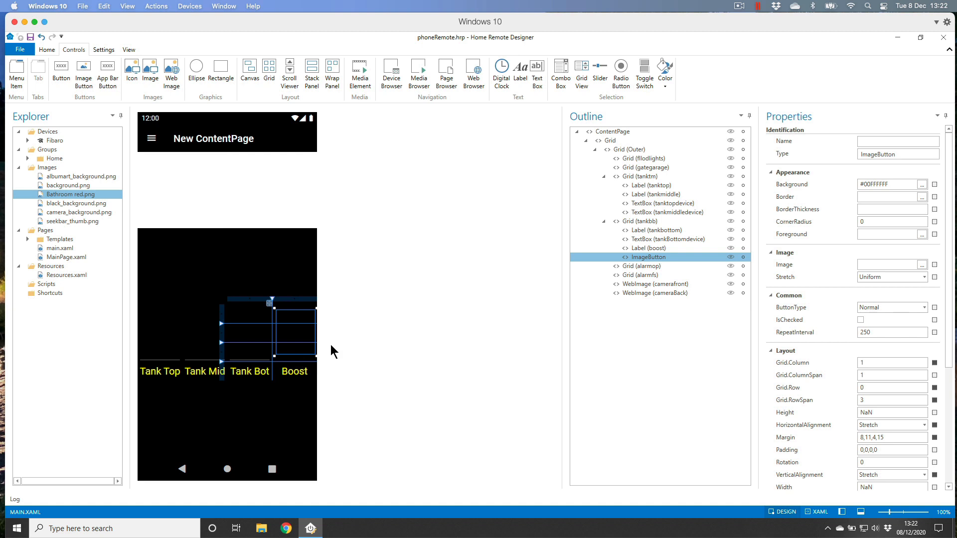
left_click(935, 437)
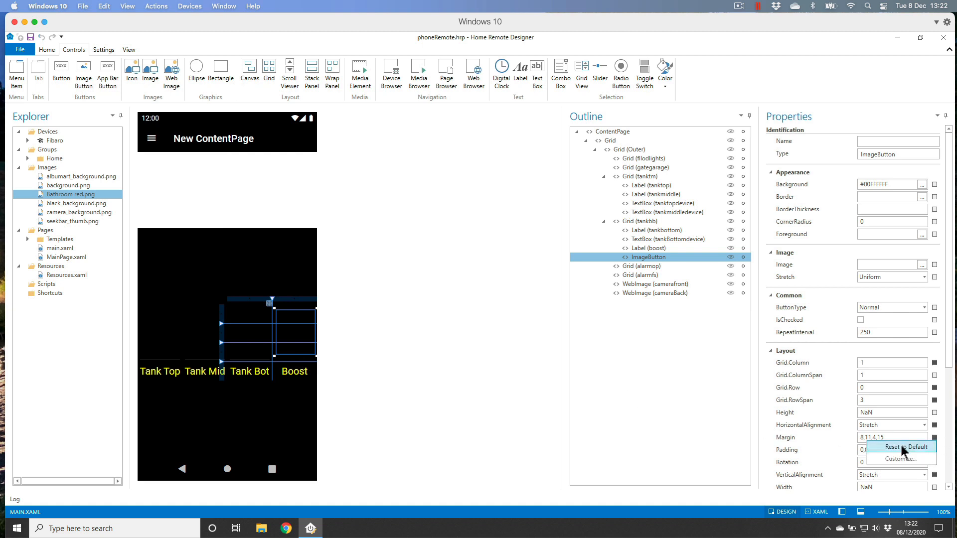
left_click(901, 447)
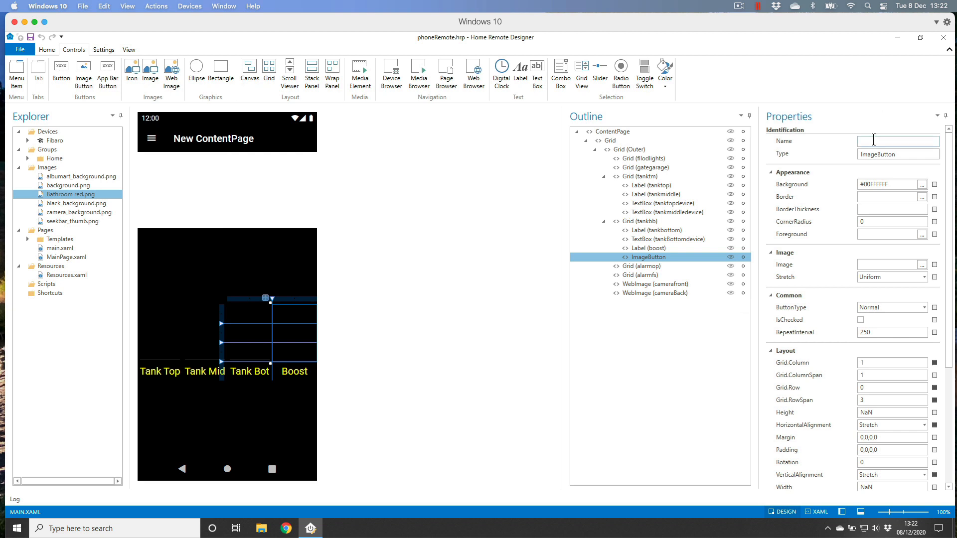
Name the new image button "boostButton"
left_click(873, 140)
type("boostB")
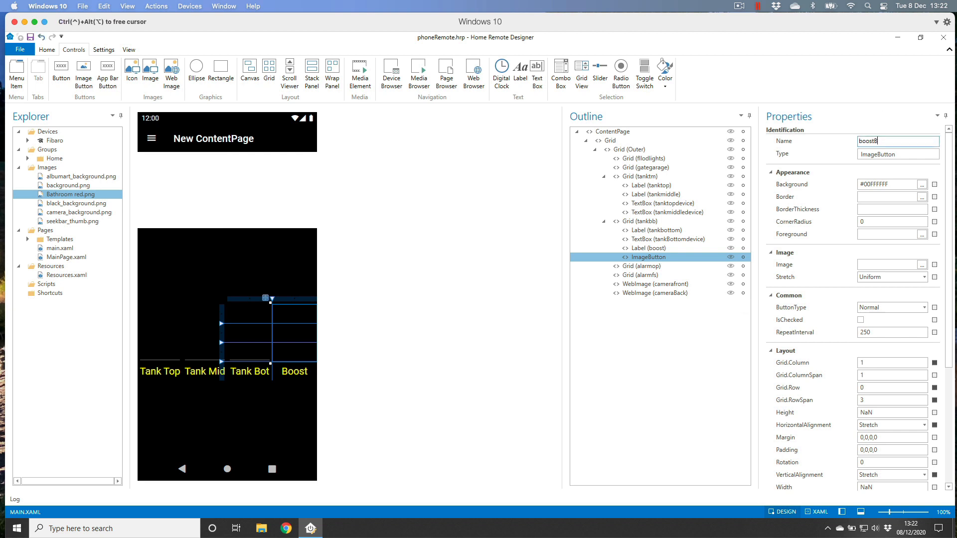
type("utton")
key("Return")
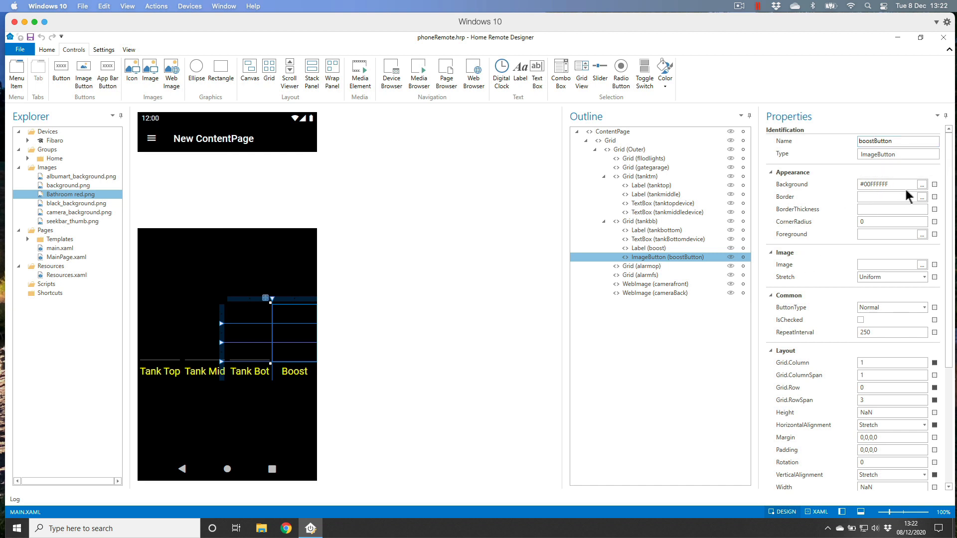
Set the background of the boostButton image button to No color
left_click(922, 184)
left_click(427, 327)
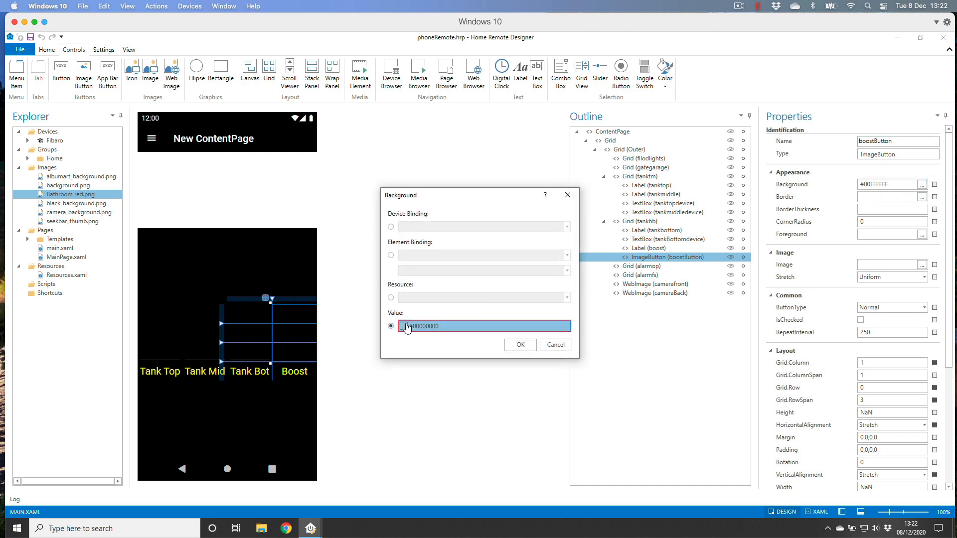
left_click(438, 419)
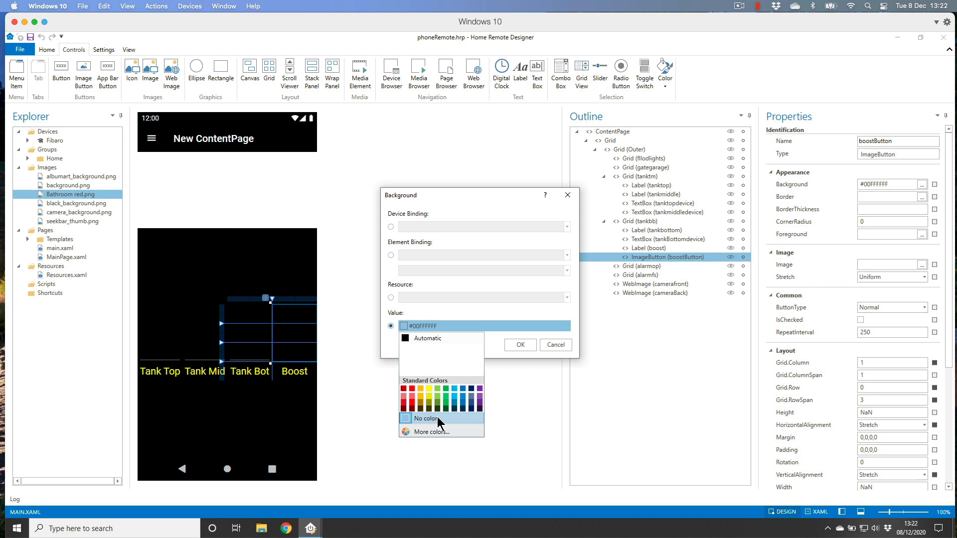
left_click(521, 344)
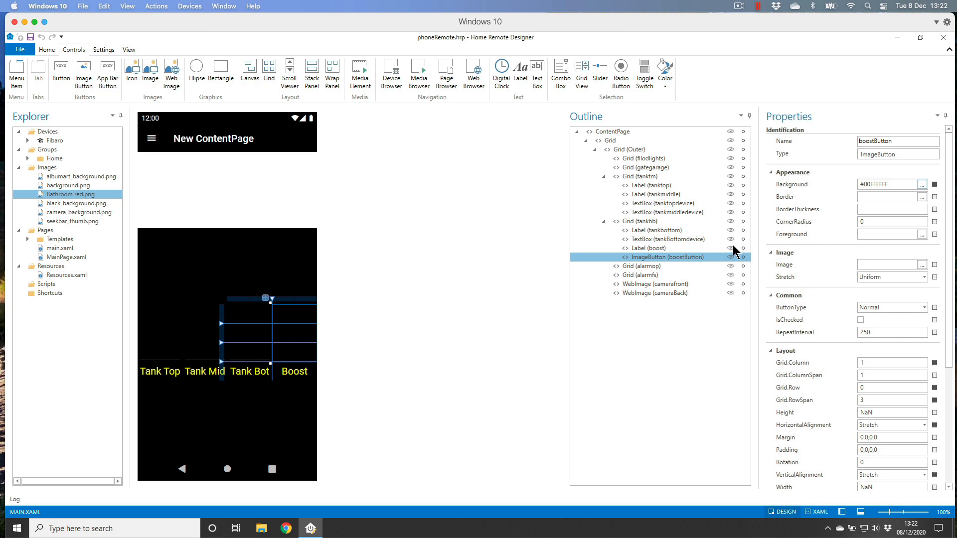
Assign the image "Bathroom red.png" to the boostButton image button
left_click(922, 265)
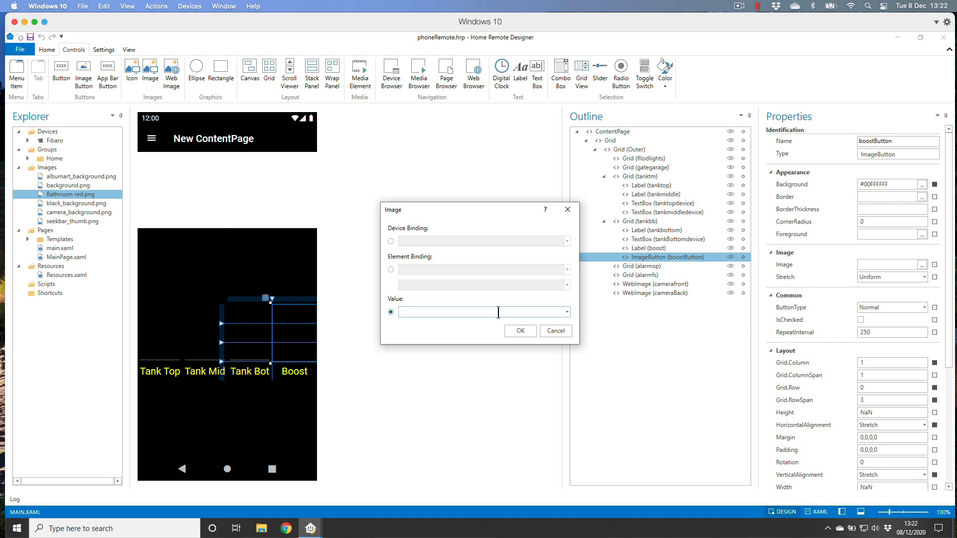
left_click(498, 312)
type("bath")
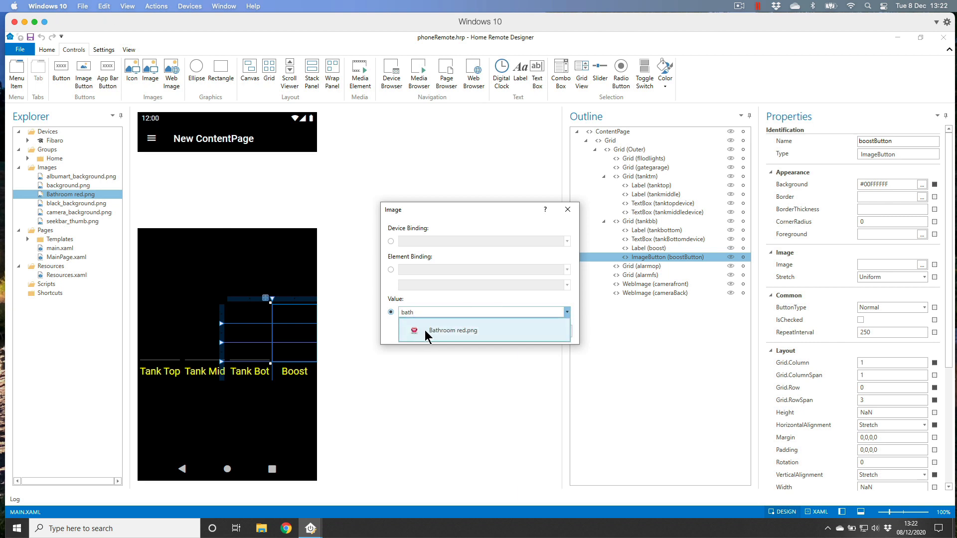
left_click(425, 330)
left_click(520, 332)
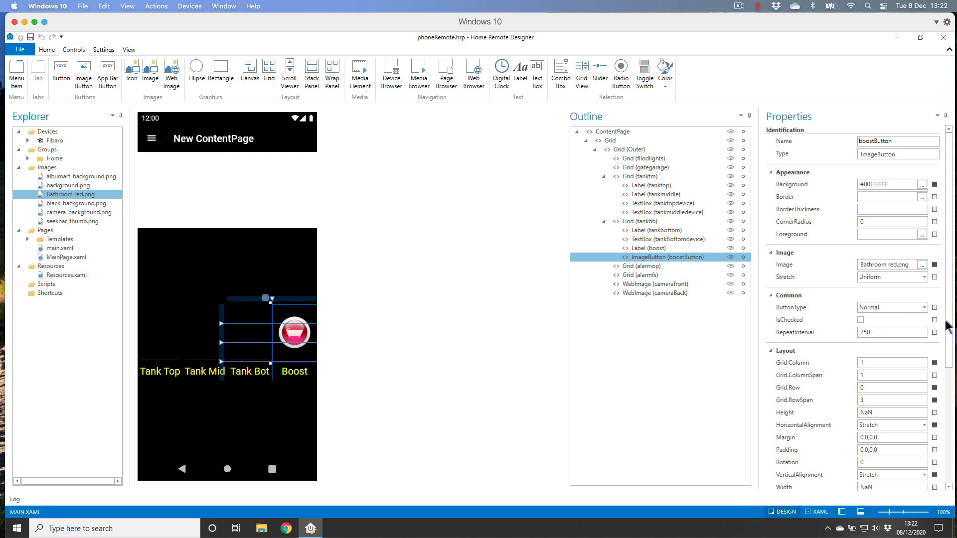
Review the layout properties of boostButton and set its EventTrigger's event to Clicked
left_click_drag(951, 314, 952, 368)
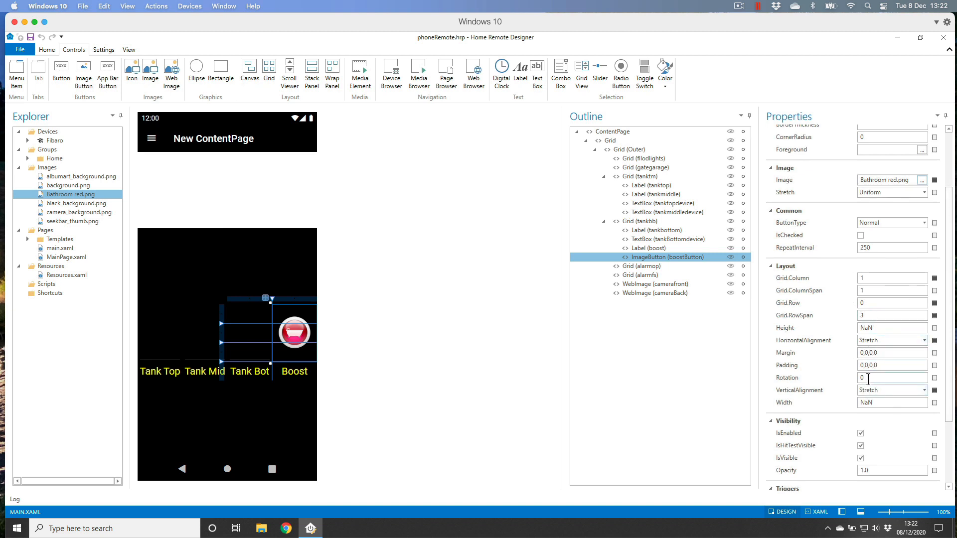
left_click_drag(952, 350, 950, 421)
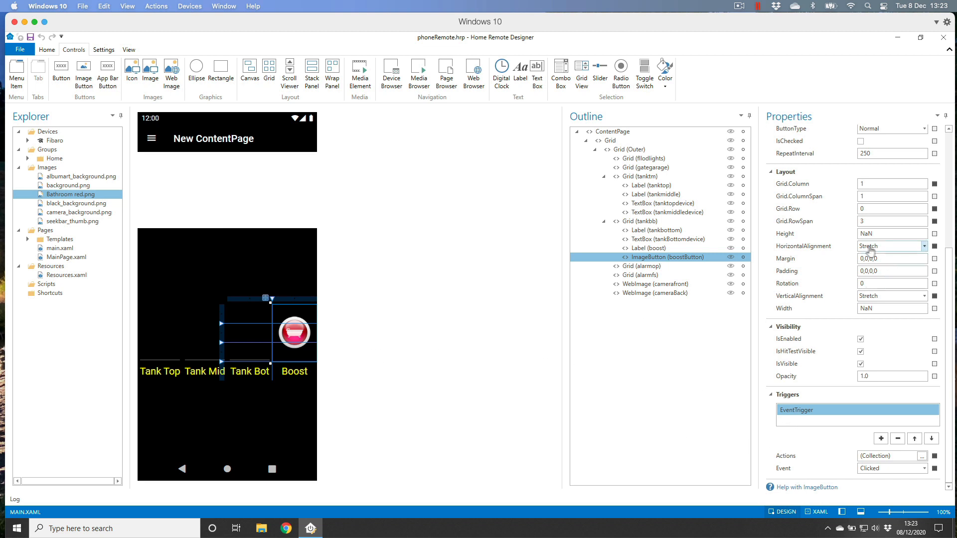
scroll(945, 324, "up", 1)
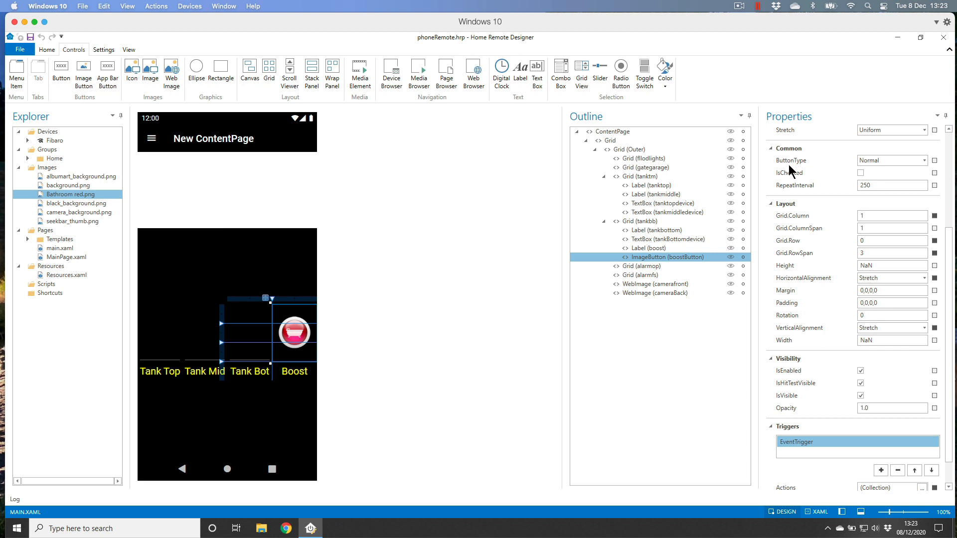
scroll(795, 434, "down", 1)
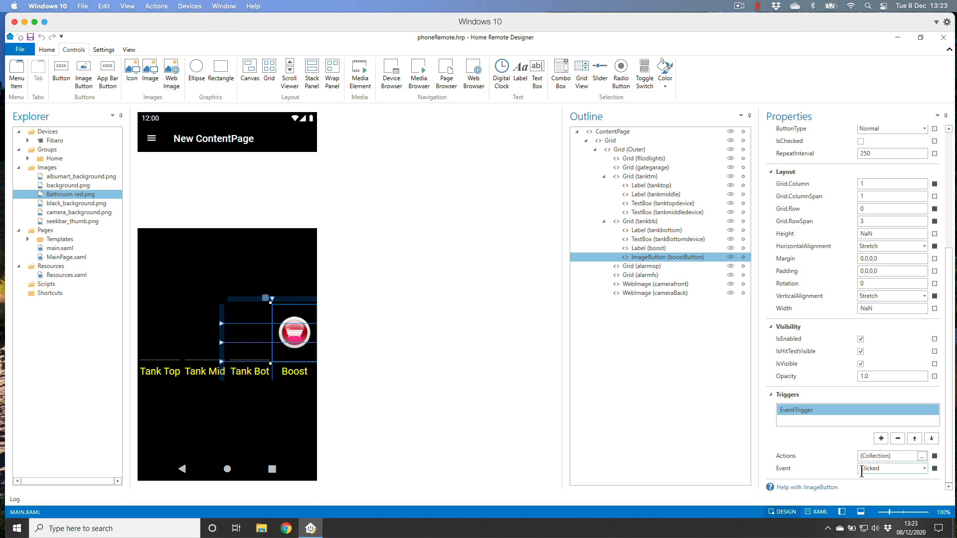
left_click(924, 471)
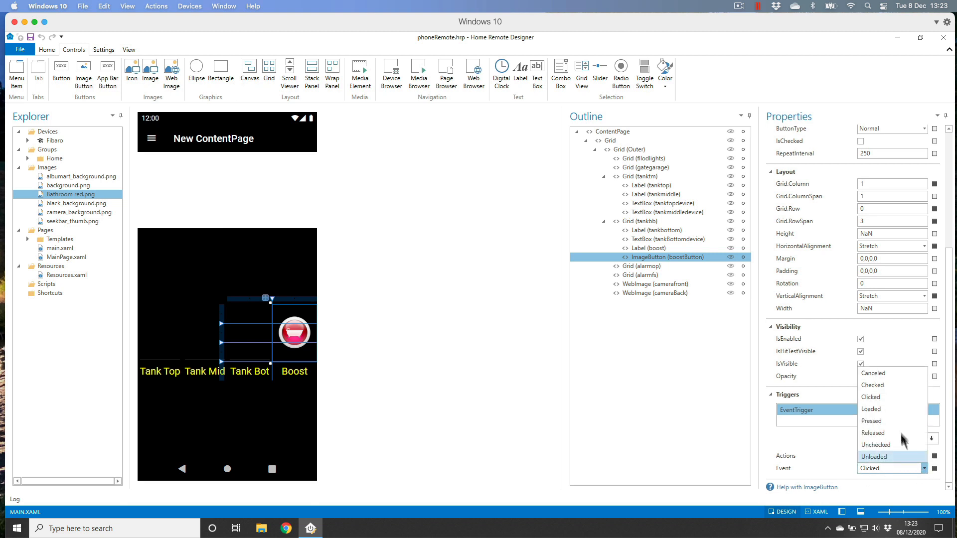
left_click(884, 397)
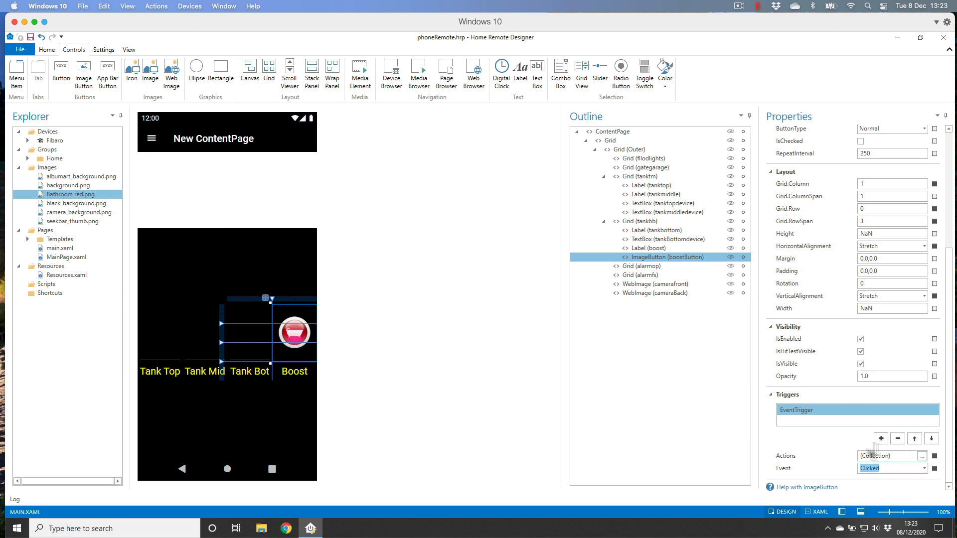
Bind the DataAction in boostButton's trigger actions to the device property WaterBoost.Scene
left_click(923, 456)
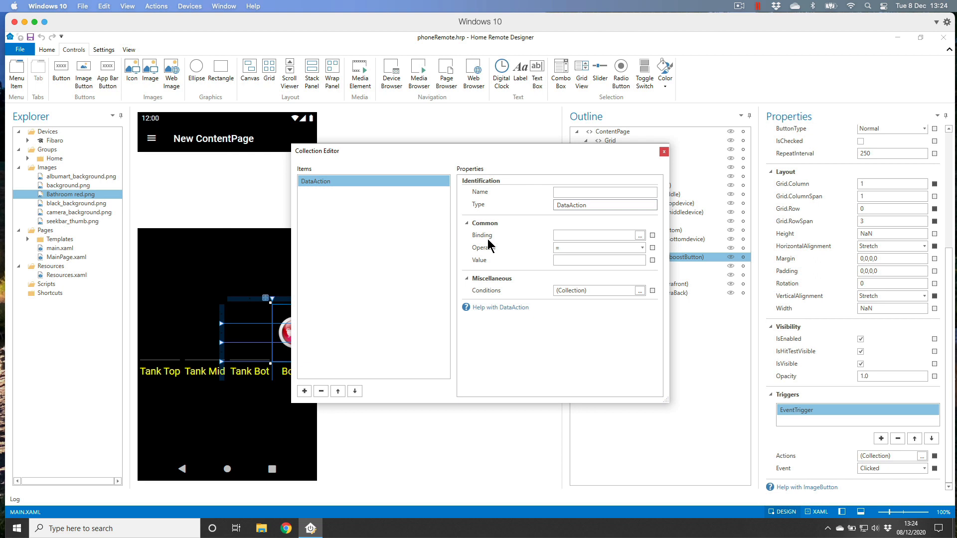
left_click(641, 235)
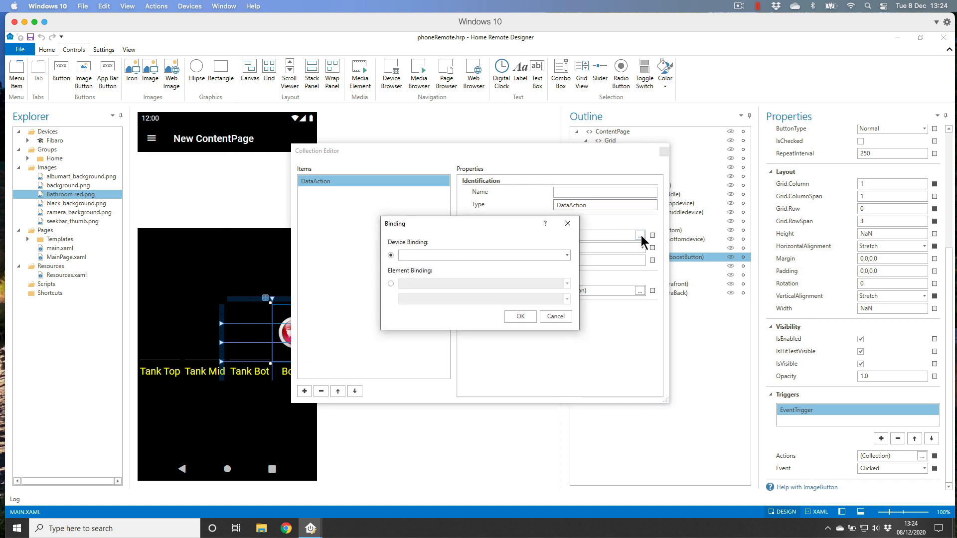
left_click(412, 256)
type("water")
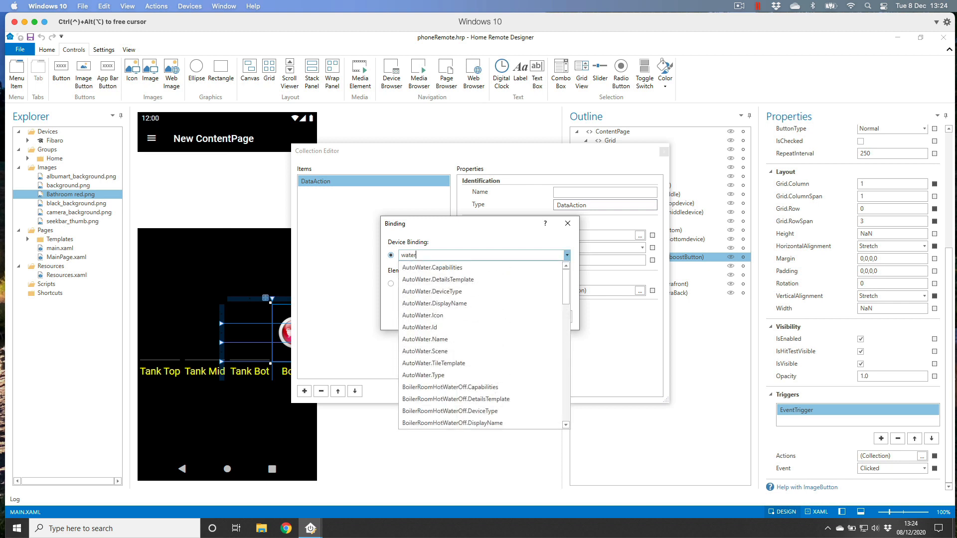
type("sce")
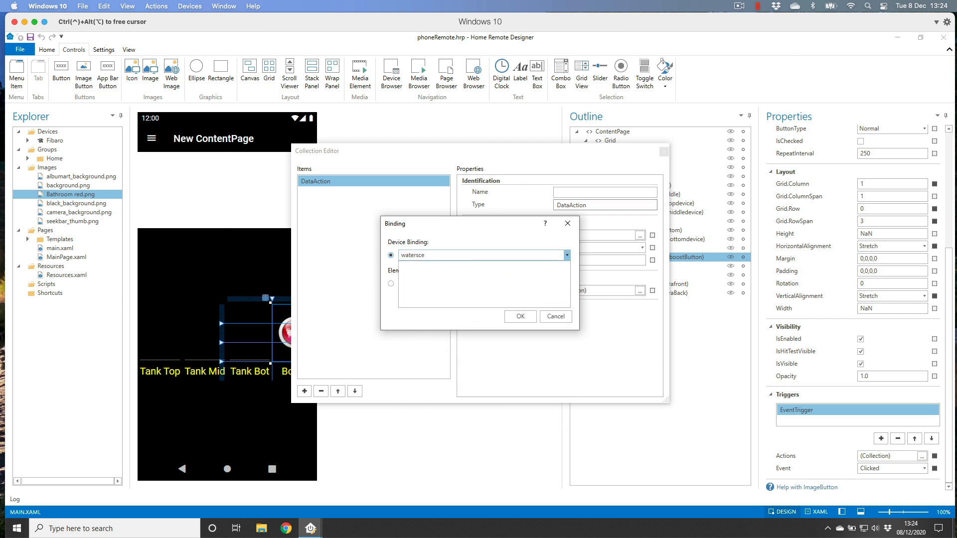
key("BackSpace")
key("BackSpace")
key("BackSpace")
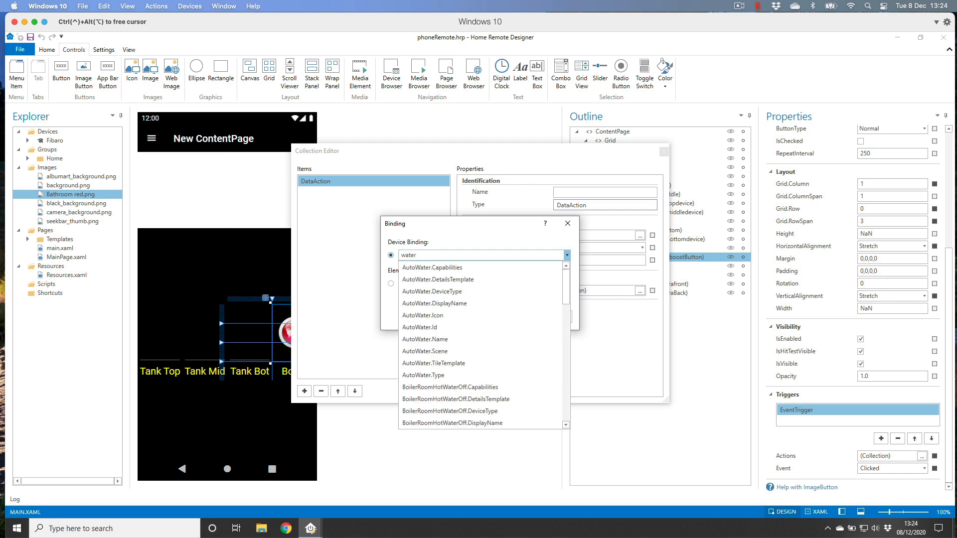
type("boos")
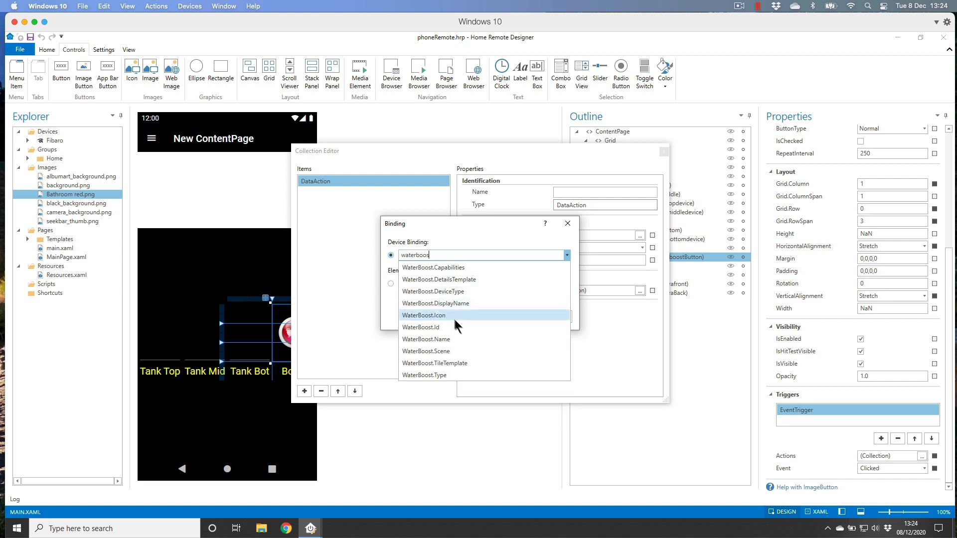
left_click(433, 351)
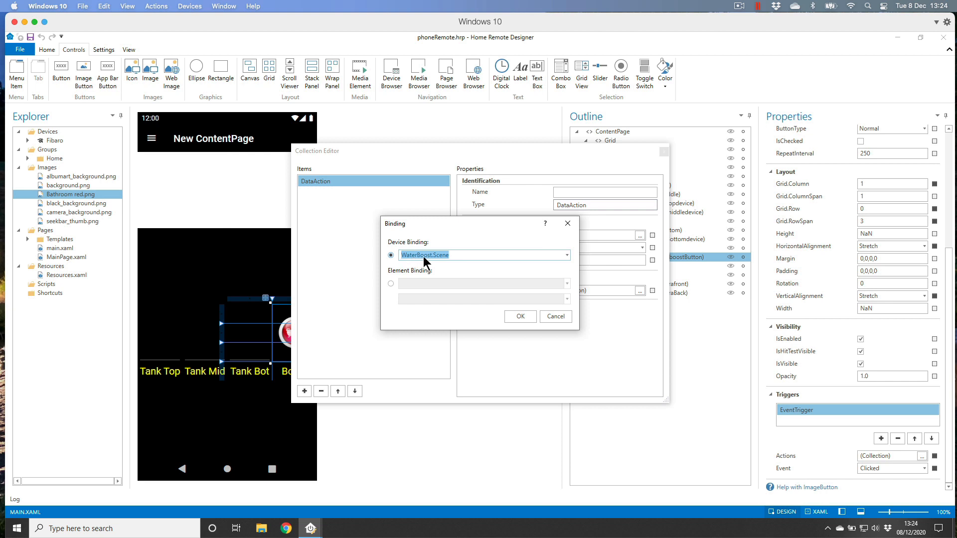
left_click(520, 316)
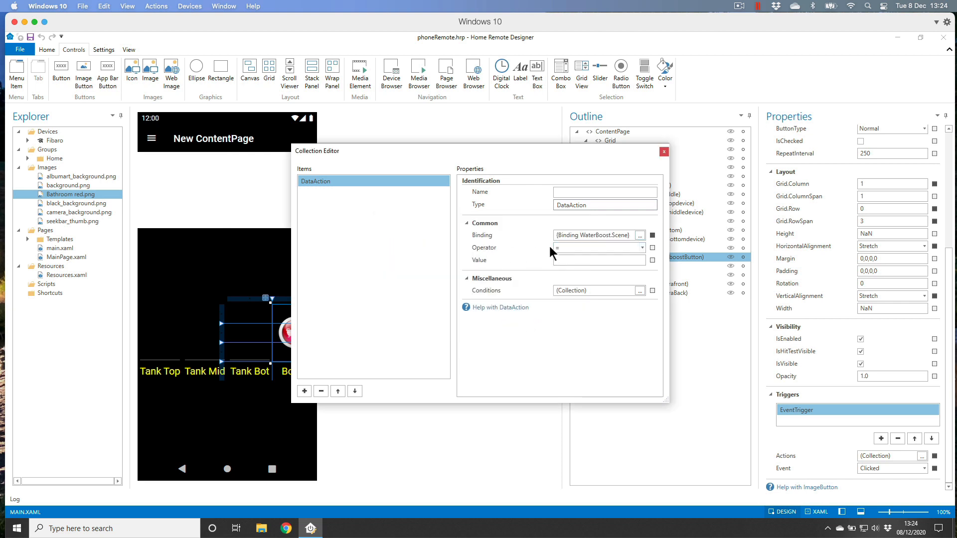
Set the value of boostButton's DataAction to "run" and close the action collection
left_click(562, 262)
type("run")
left_click(664, 152)
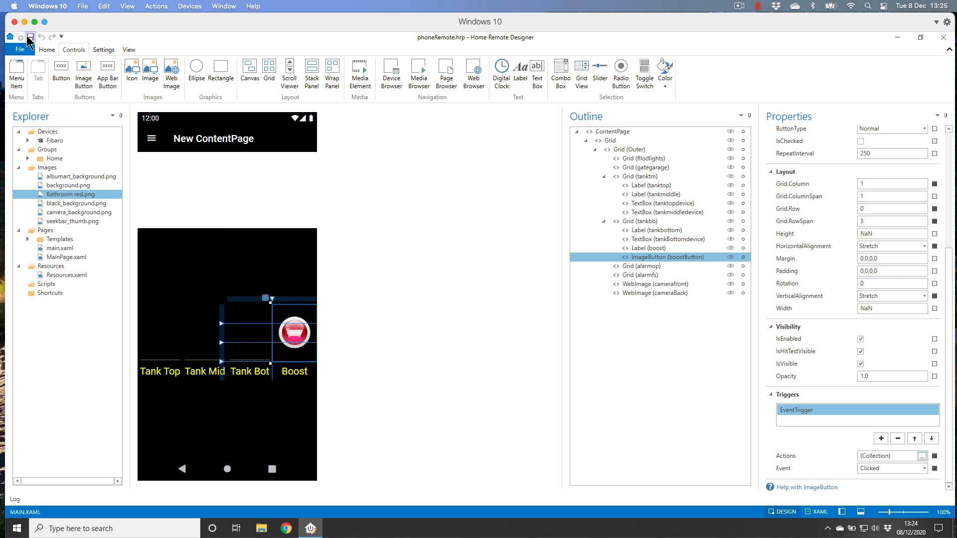
Run the page in the simulator to check the tank temperatures and boost button, and stop the simulation
left_click(46, 49)
left_click(15, 73)
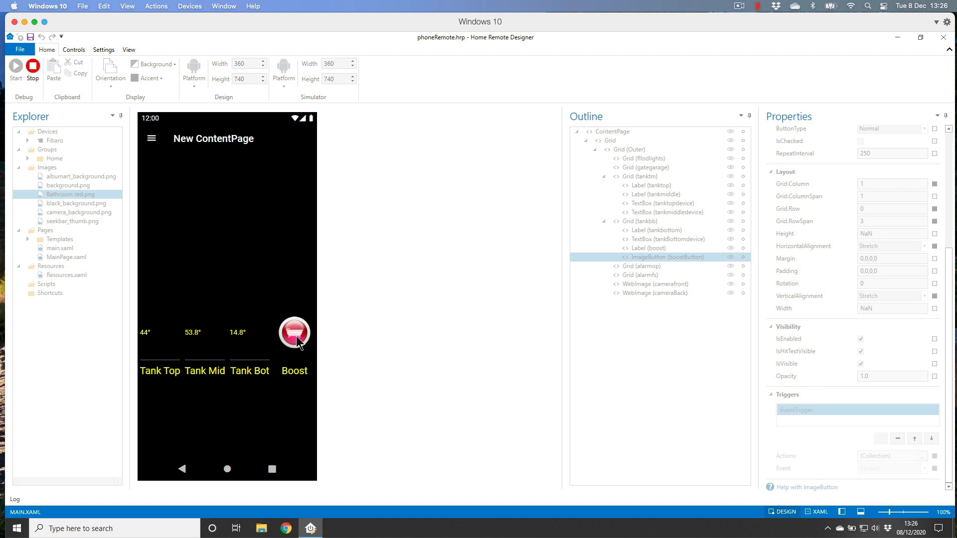
left_click(35, 68)
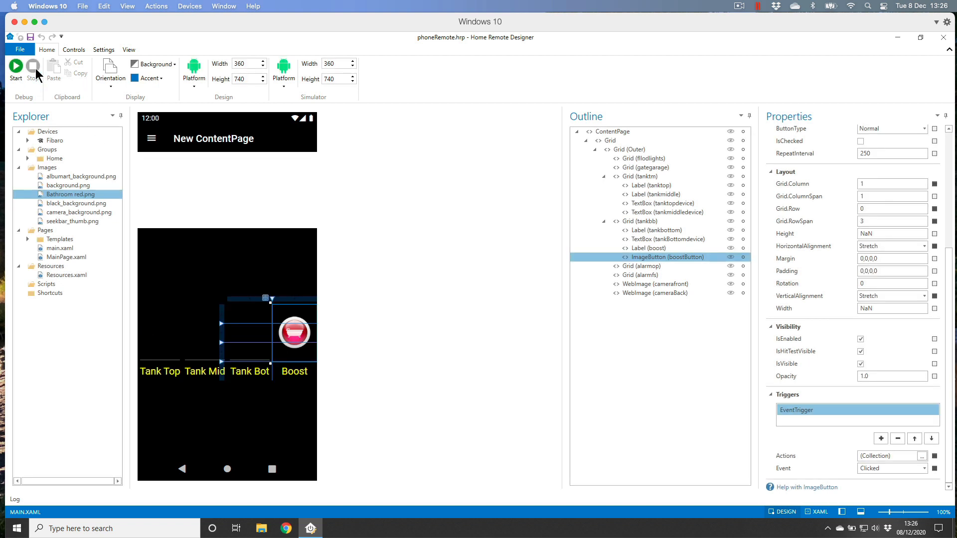